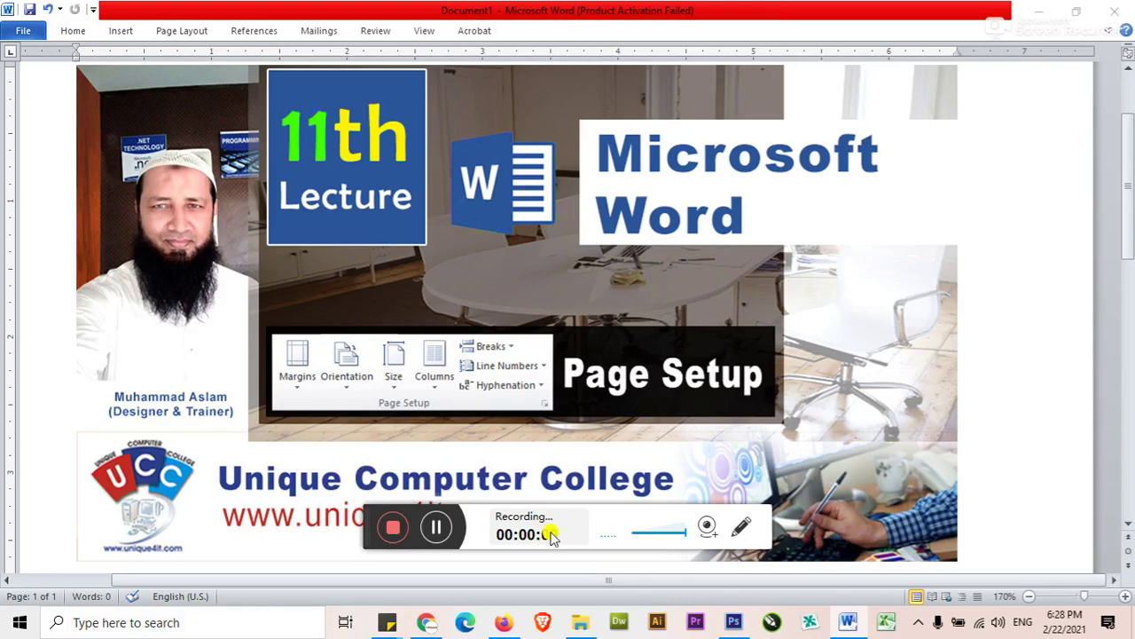
- Expand the collapsed ribbon with Ctrl+F1 and select the lecture title picture
{"action": "left_click_drag", "start_coordinate": [365, 528], "coordinate": [1020, 545]}
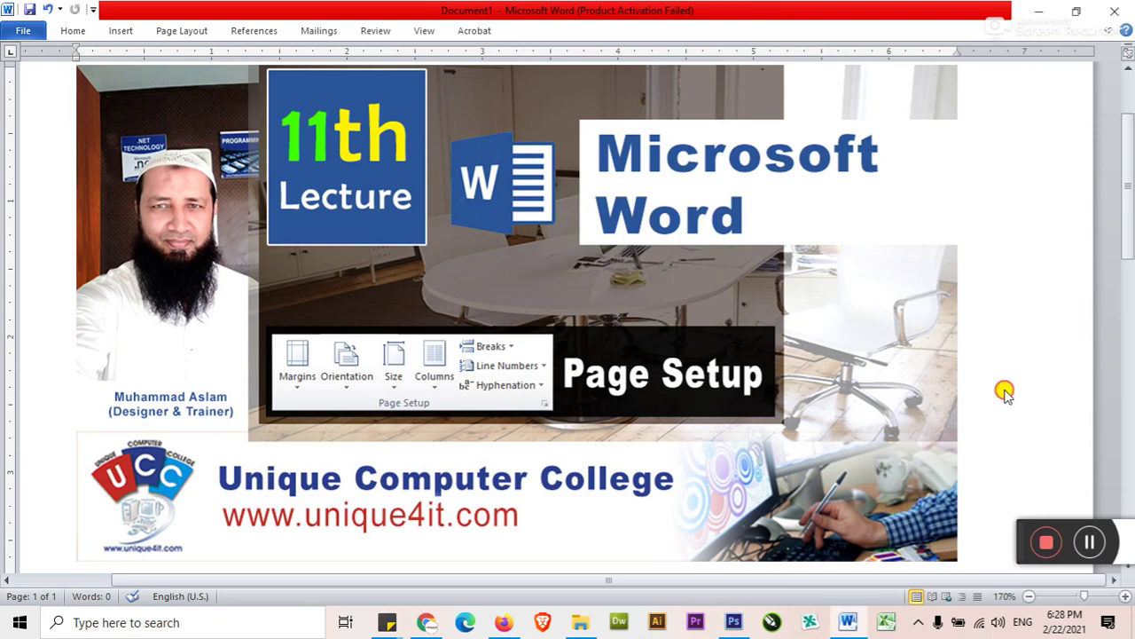
{"action": "key", "text": "ctrl+F1"}
{"action": "left_click", "coordinate": [674, 401]}
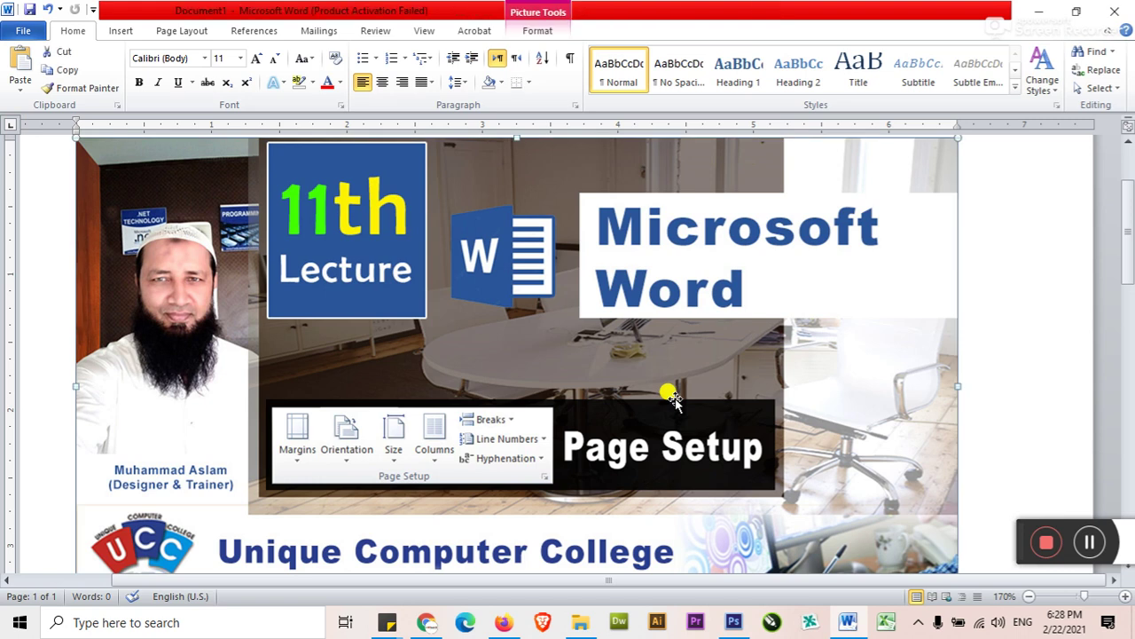
- Look through the Insert and Home tabs, then bring up the Page Layout commands
{"action": "left_click", "coordinate": [121, 31]}
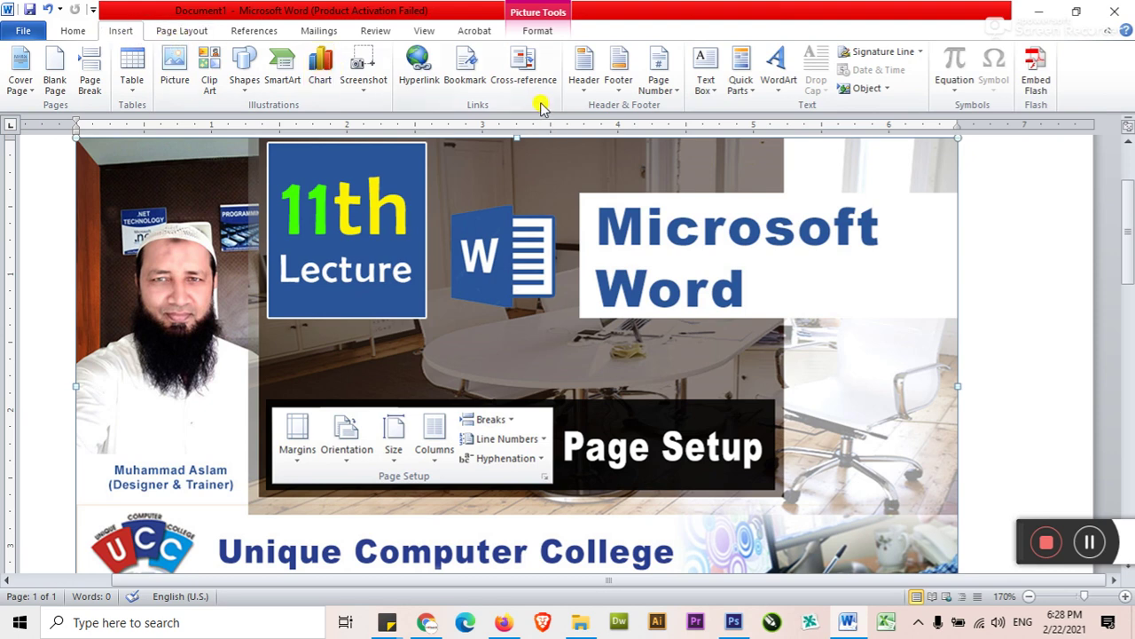
{"action": "left_click", "coordinate": [74, 32]}
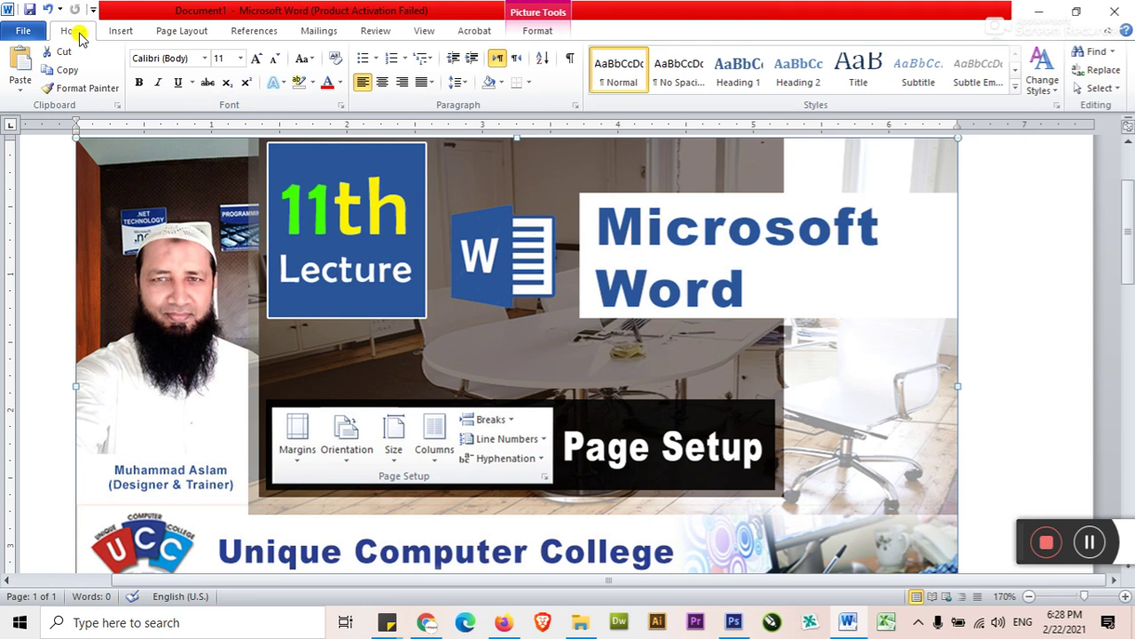
{"action": "left_click", "coordinate": [160, 30]}
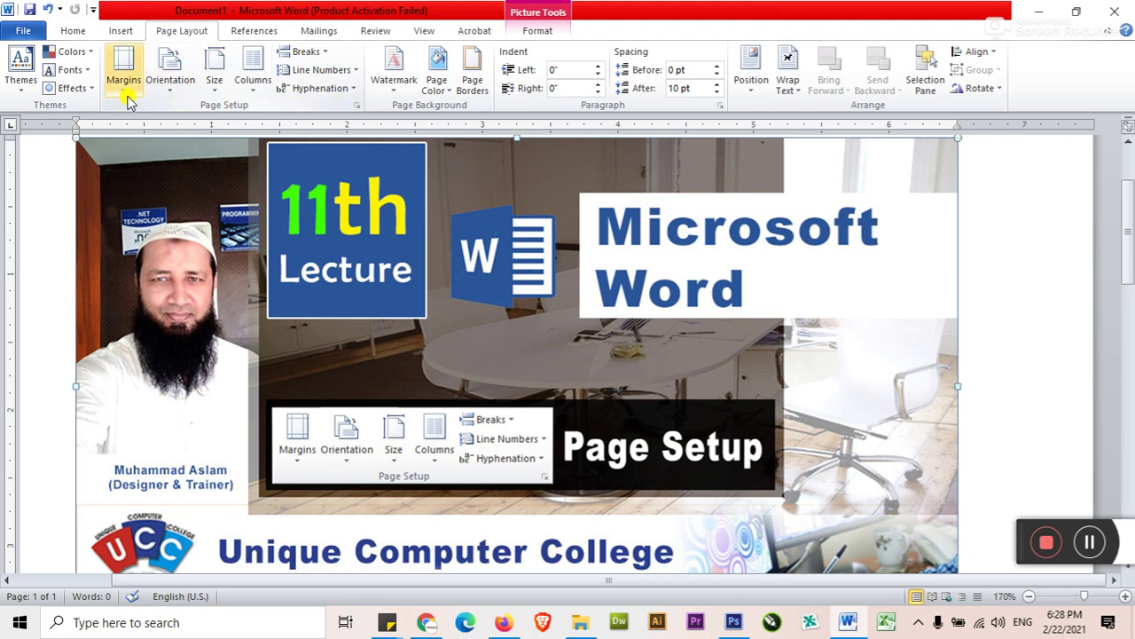
- Preview the Margins, Orientation and Size choices without changing anything
{"action": "left_click", "coordinate": [123, 89]}
{"action": "left_click", "coordinate": [125, 89]}
{"action": "left_click", "coordinate": [174, 93]}
{"action": "left_click", "coordinate": [216, 89]}
{"action": "left_click", "coordinate": [218, 90]}
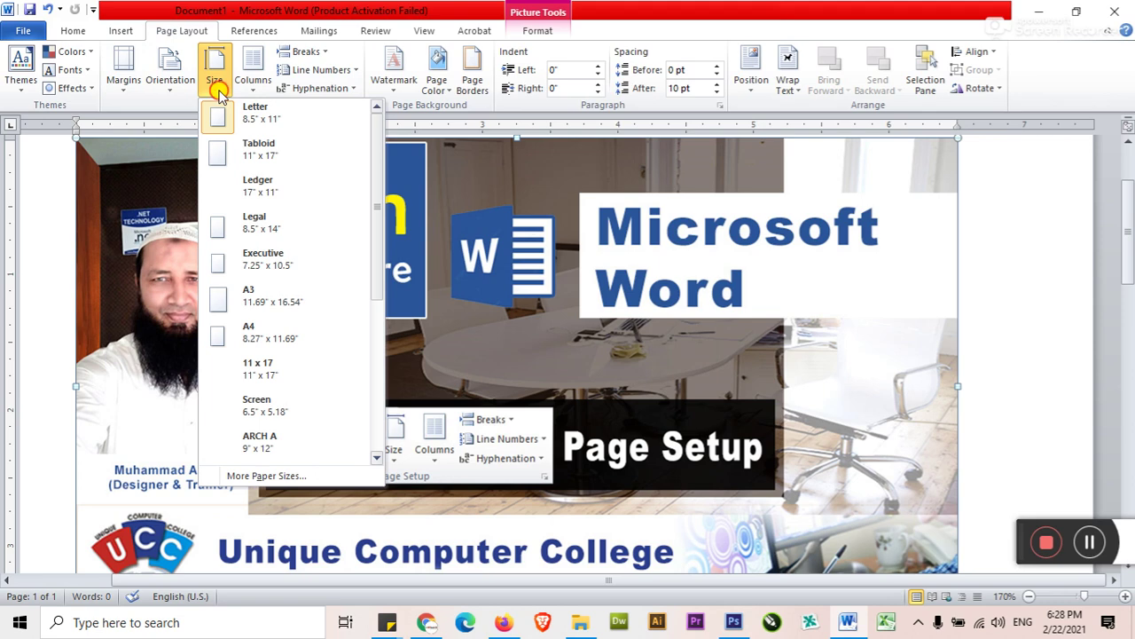
{"action": "left_click", "coordinate": [253, 76]}
- Preview Columns, Breaks, Line Numbers and Hyphenation, then delete the title picture
{"action": "left_click", "coordinate": [253, 75]}
{"action": "left_click", "coordinate": [306, 51]}
{"action": "left_click", "coordinate": [312, 51]}
{"action": "left_click", "coordinate": [312, 52]}
{"action": "left_click", "coordinate": [343, 71]}
{"action": "left_click", "coordinate": [343, 71]}
{"action": "left_click", "coordinate": [348, 89]}
{"action": "left_click", "coordinate": [347, 88]}
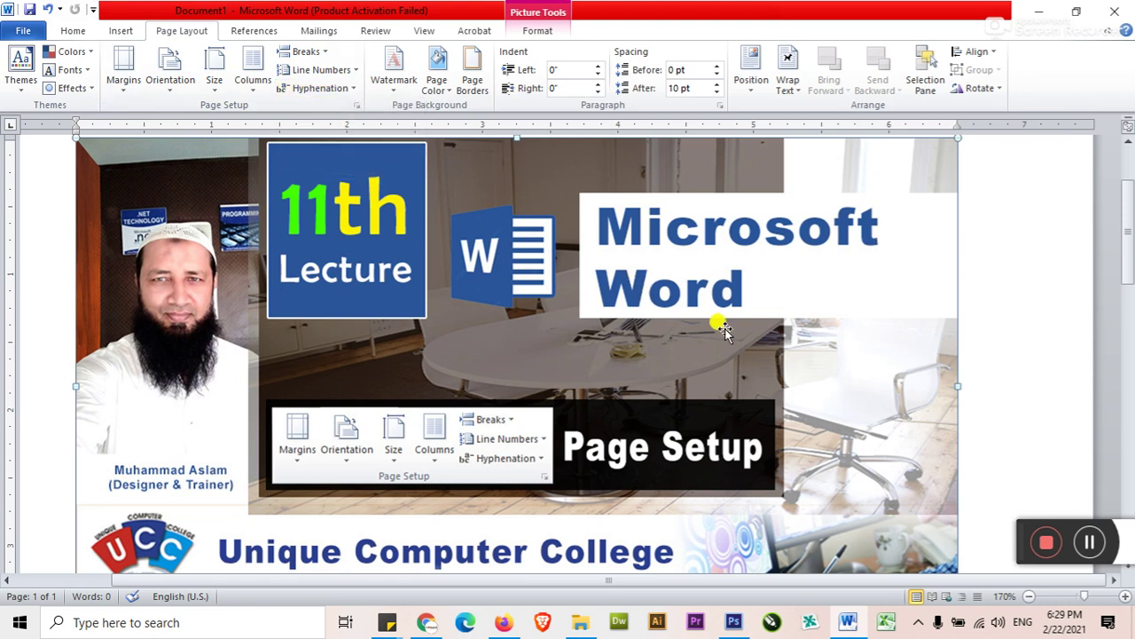
{"action": "key", "text": "Delete"}
- Generate sample paragraphs with =rand() and justify all of the text
{"action": "scroll", "coordinate": [661, 365], "scroll_direction": "down", "scroll_amount": 2}
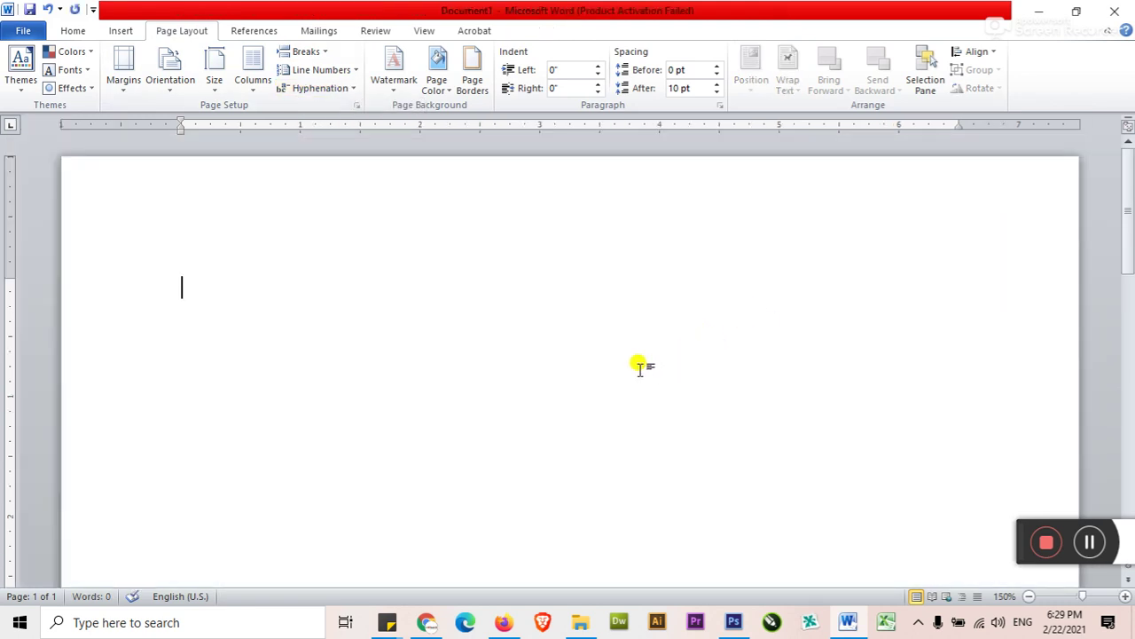
{"action": "scroll", "coordinate": [621, 365], "scroll_direction": "down", "scroll_amount": 1}
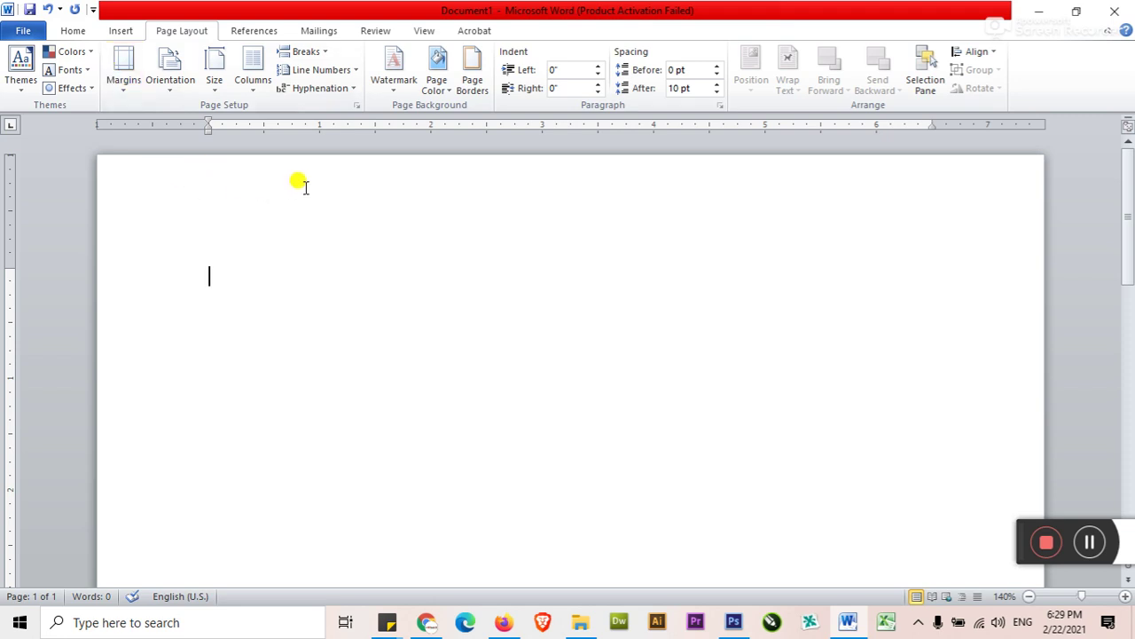
{"action": "type", "text": "=rand("}
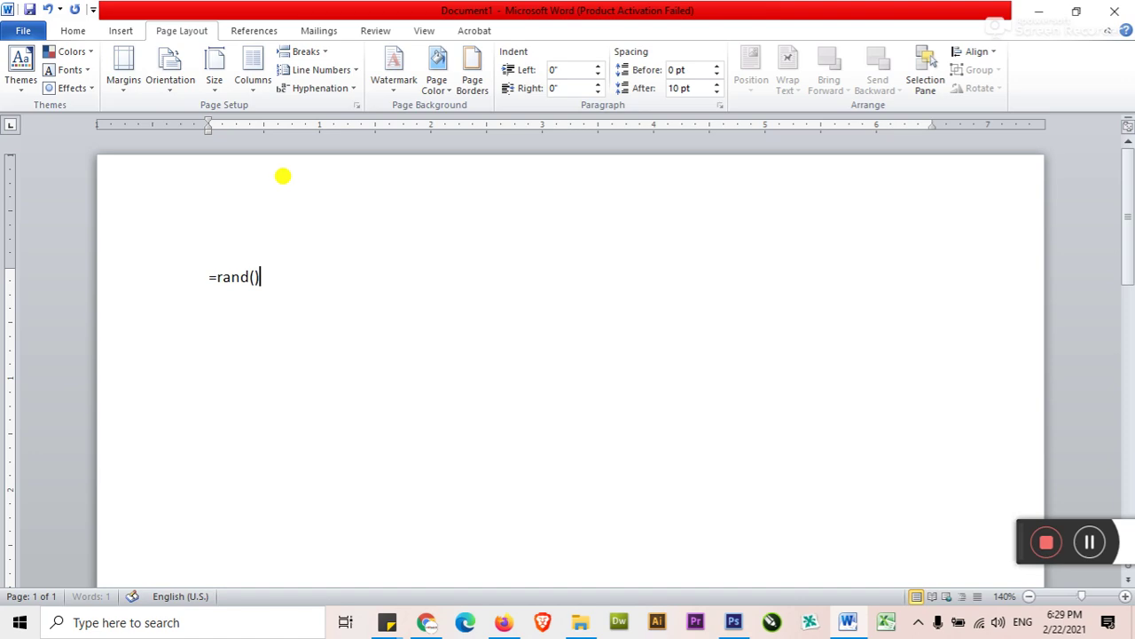
{"action": "key", "text": "Return"}
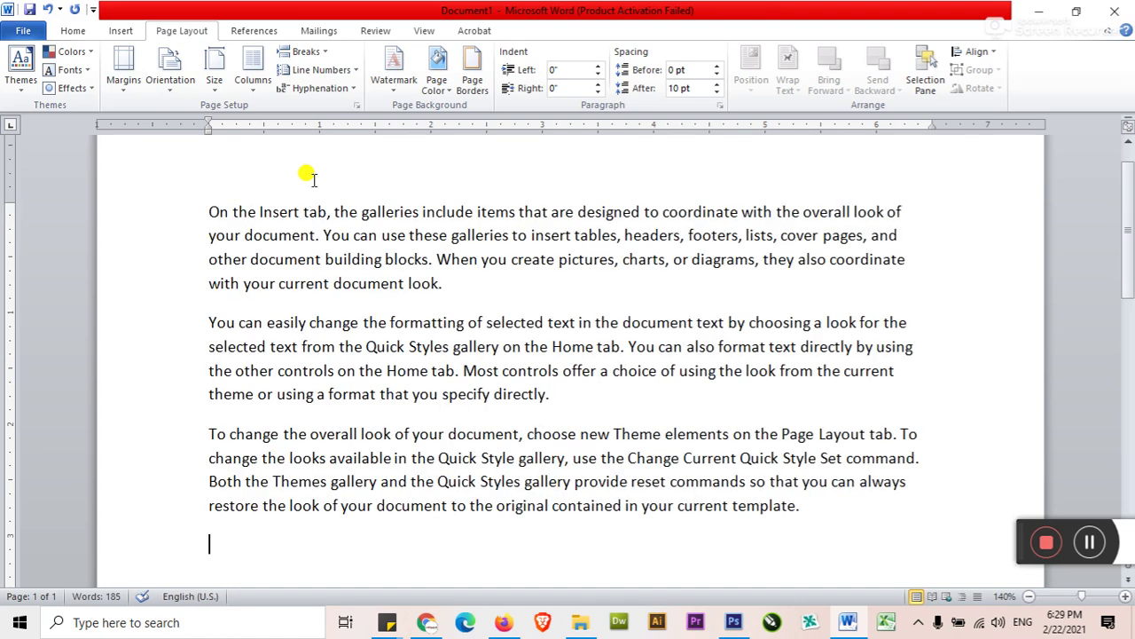
{"action": "key", "text": "ctrl+a"}
{"action": "key", "text": "ctrl+j"}
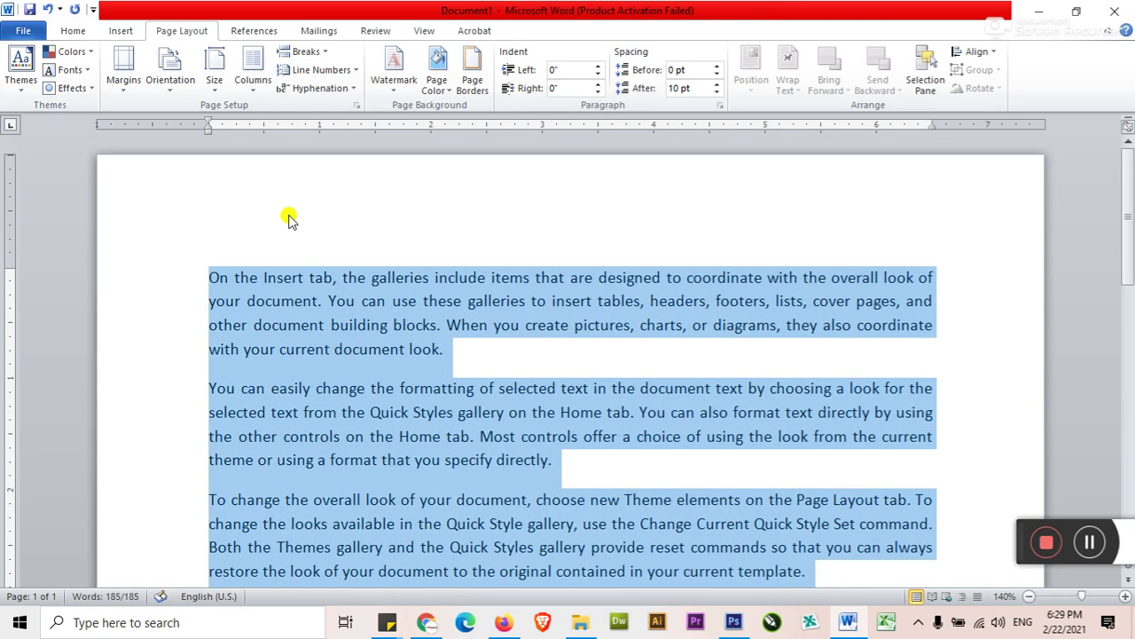
{"action": "left_click", "coordinate": [288, 217]}
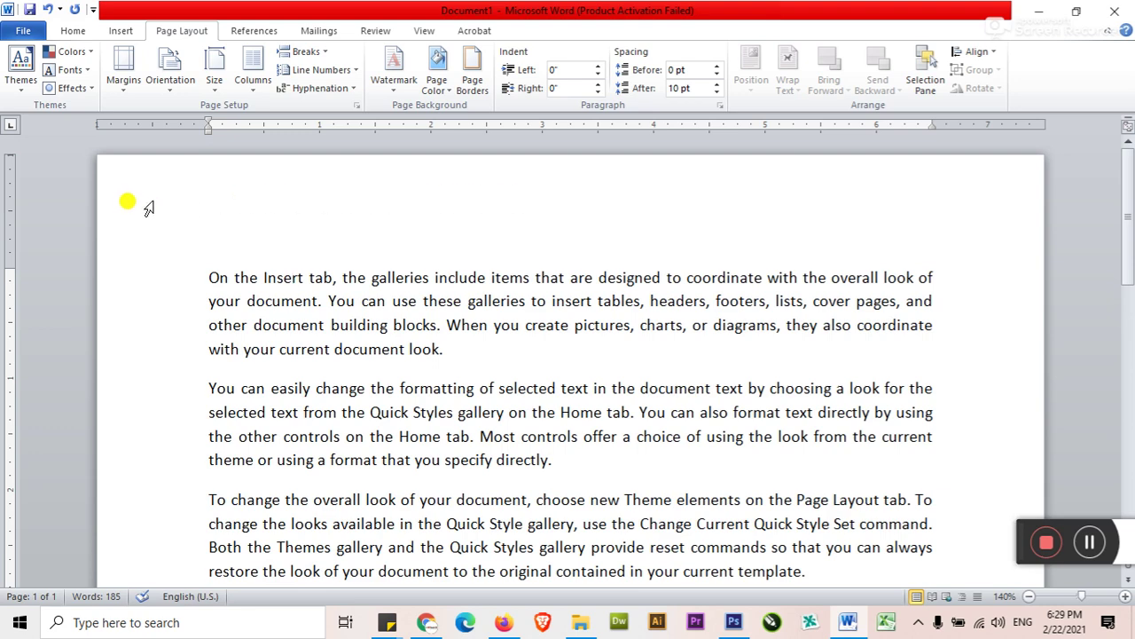
- Paste several extra copies of the last paragraph below the text
{"action": "scroll", "coordinate": [976, 301], "scroll_direction": "down", "scroll_amount": 3}
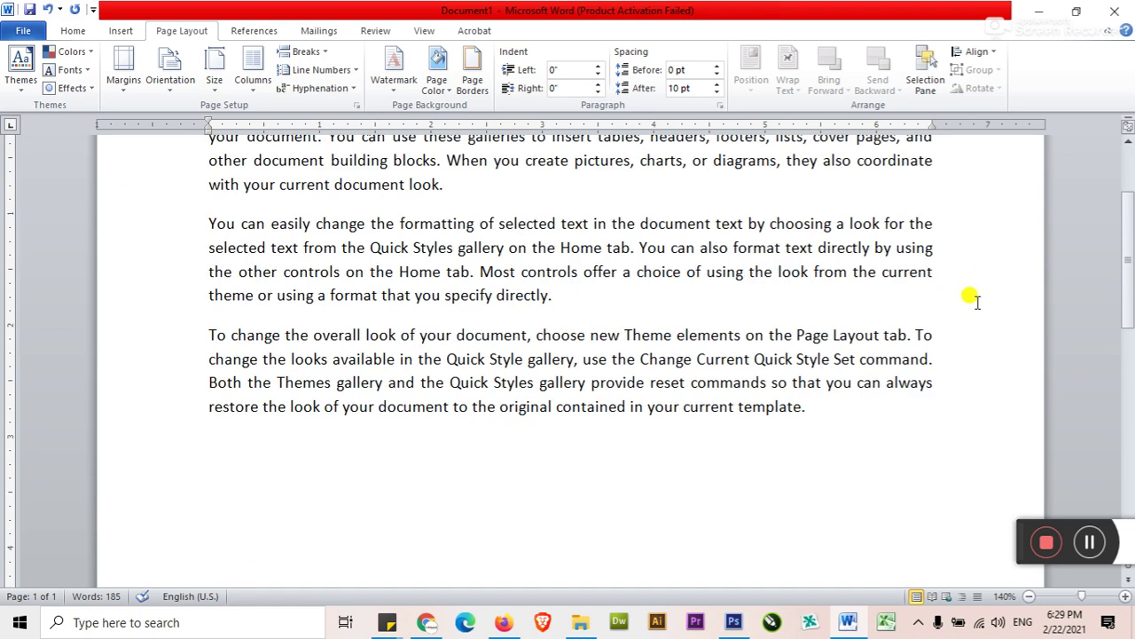
{"action": "scroll", "coordinate": [977, 301], "scroll_direction": "down", "scroll_amount": 2}
{"action": "mouse_move", "coordinate": [823, 296]}
{"action": "left_mouse_down"}
{"action": "mouse_move", "coordinate": [199, 255]}
{"action": "mouse_move", "coordinate": [198, 233]}
{"action": "left_mouse_up"}
{"action": "key", "text": "ctrl+c"}
{"action": "left_click", "coordinate": [388, 348]}
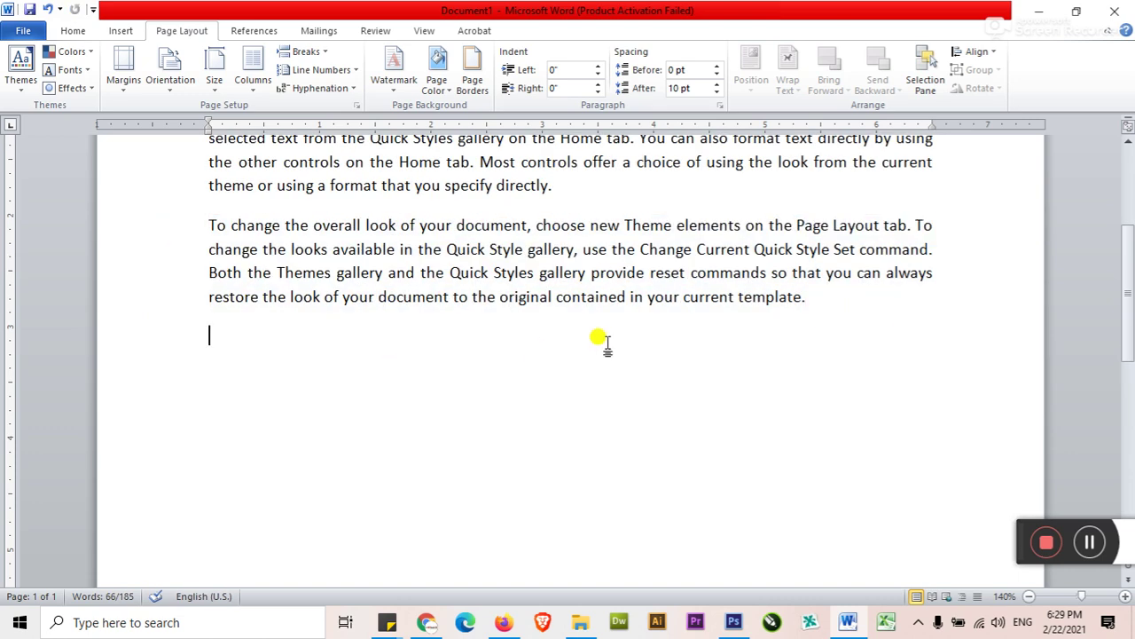
{"action": "key", "text": "ctrl+v"}
{"action": "key", "text": "ctrl+v"}
{"action": "key", "text": "ctrl+v"}
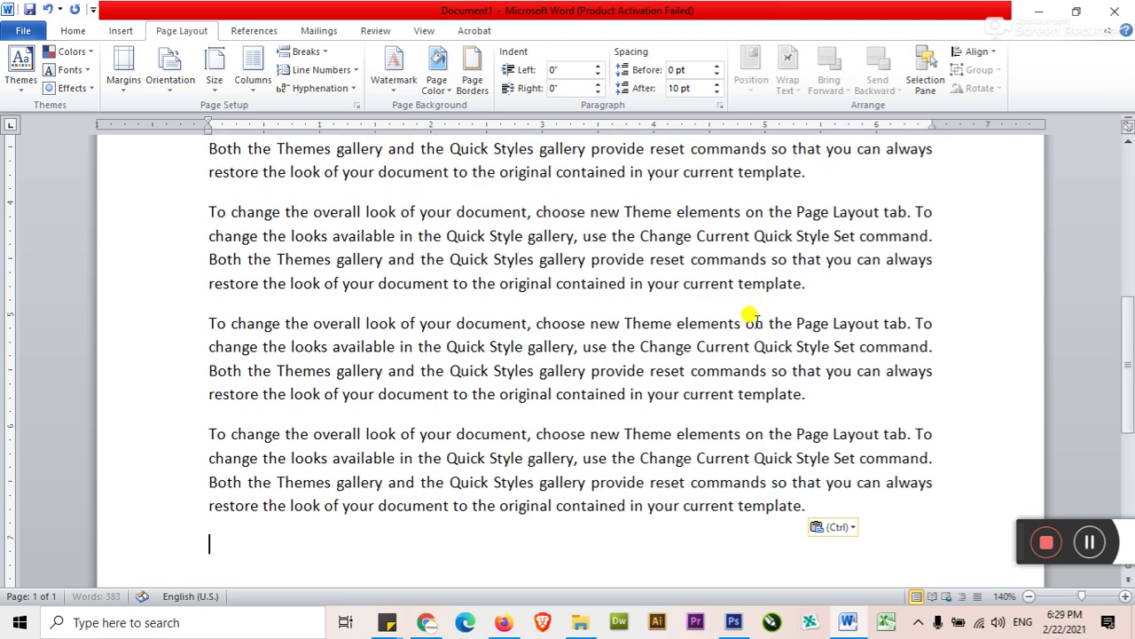
{"action": "scroll", "coordinate": [752, 317], "scroll_direction": "down", "scroll_amount": 4}
{"action": "key", "text": "ctrl+v"}
{"action": "key", "text": "ctrl+v"}
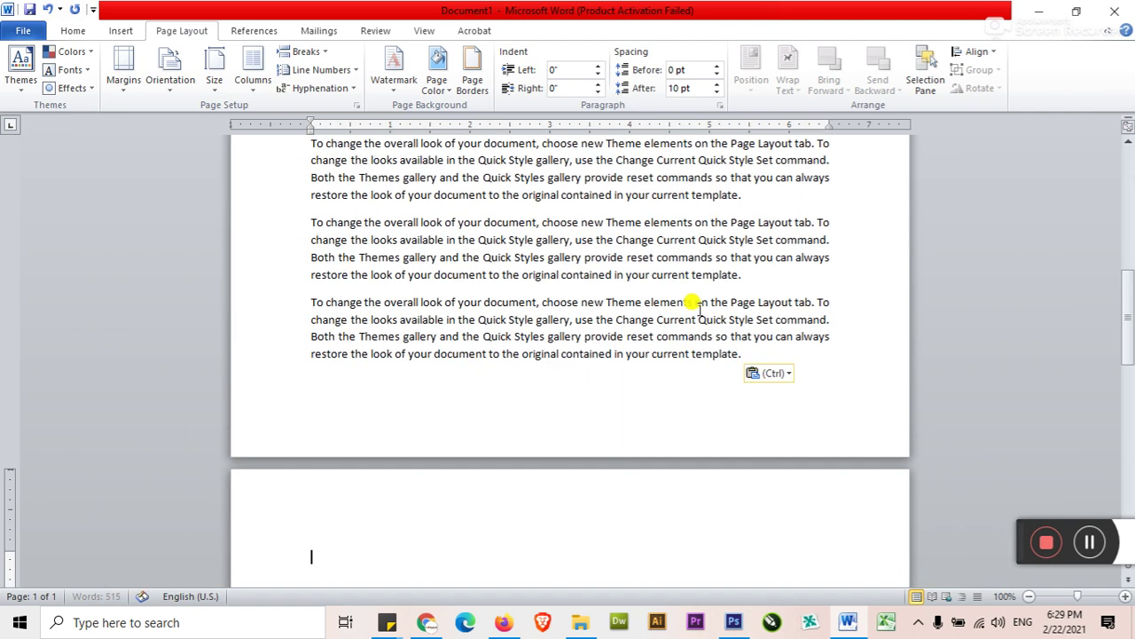
{"action": "left_click", "coordinate": [778, 371]}
{"action": "key", "text": "Escape"}
{"action": "key", "text": "BackSpace"}
- Select the opening words of the first paragraph, then place the cursor at its end
{"action": "scroll", "coordinate": [714, 395], "scroll_direction": "up", "scroll_amount": 10}
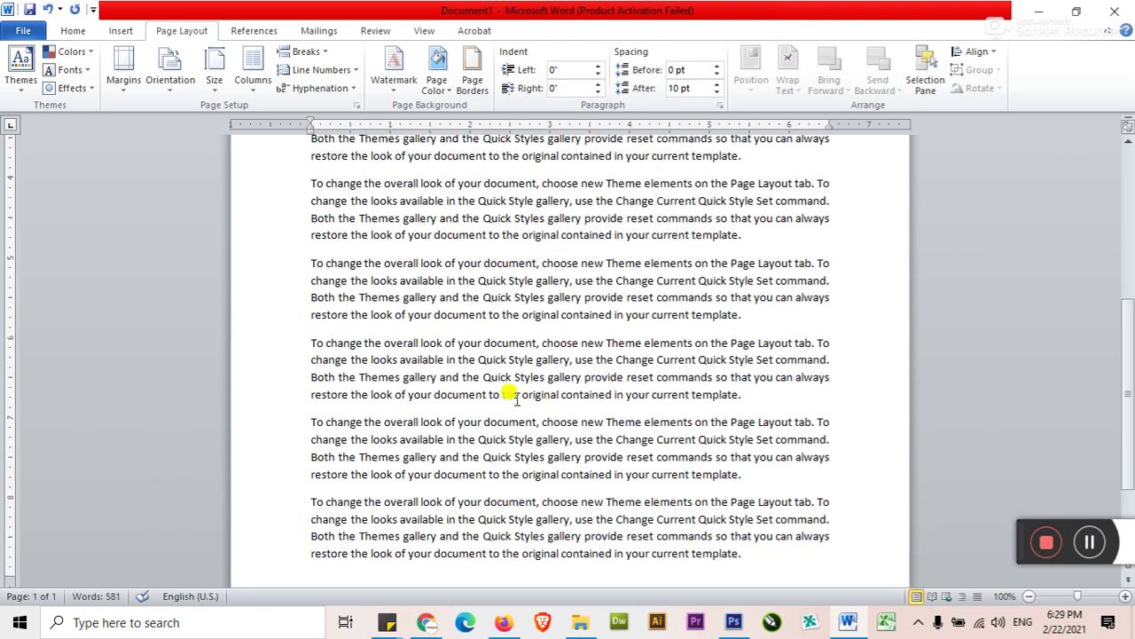
{"action": "left_click_drag", "start_coordinate": [407, 236], "coordinate": [470, 236]}
{"action": "key", "text": "ctrl+shift+Left"}
{"action": "key", "text": "ctrl+shift+Left"}
{"action": "key", "text": "ctrl+shift+Left"}
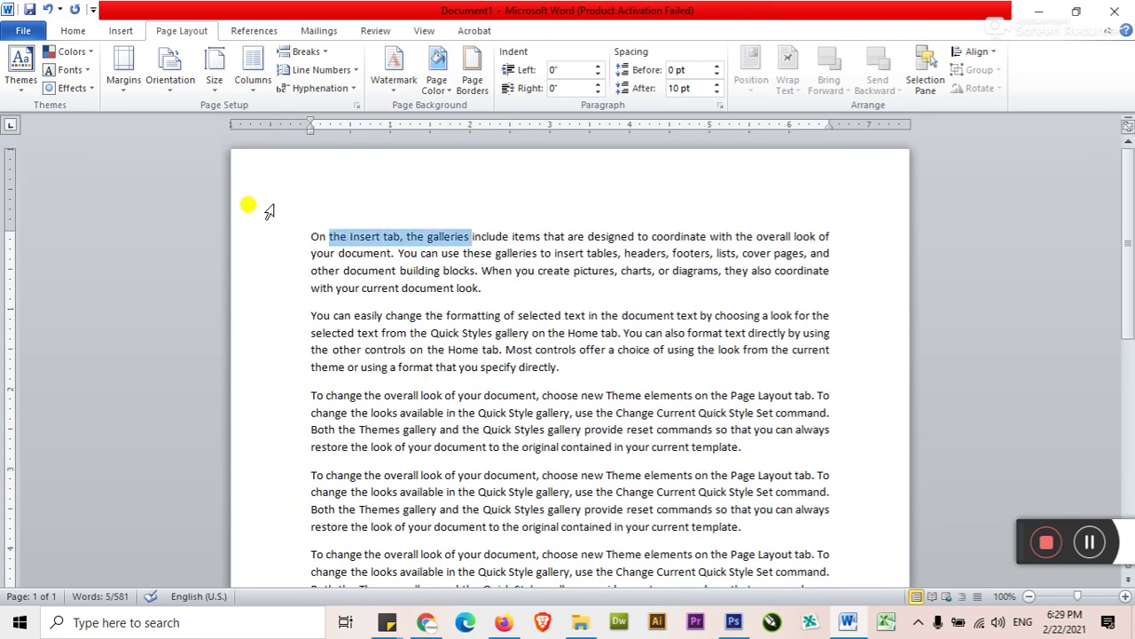
{"action": "left_click", "coordinate": [320, 350]}
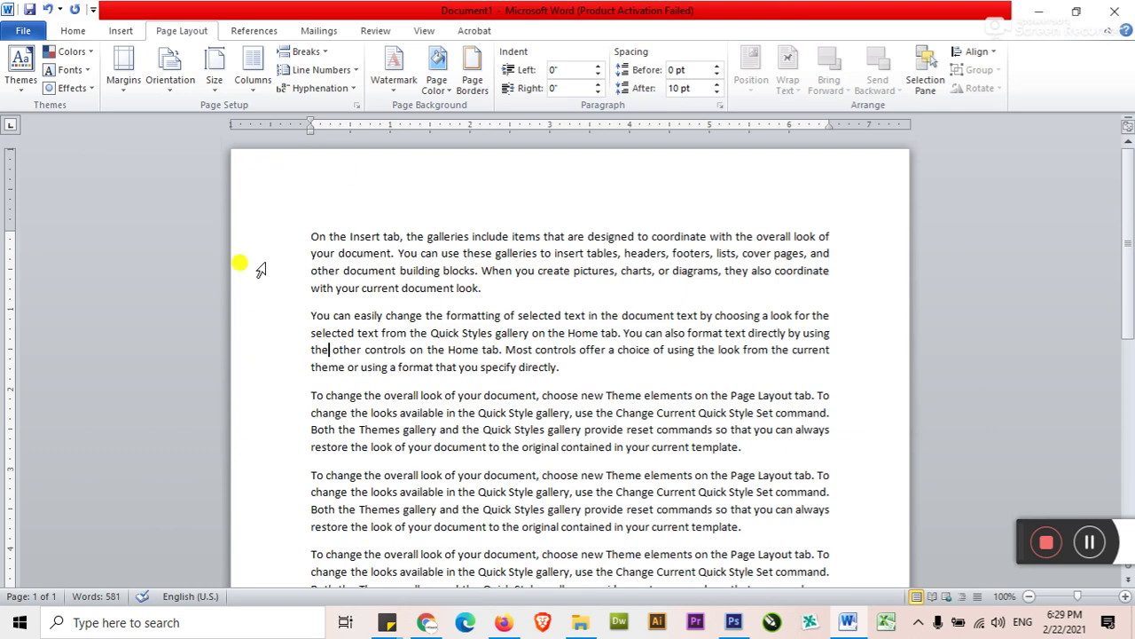
{"action": "scroll", "coordinate": [533, 171], "scroll_direction": "down", "scroll_amount": 1}
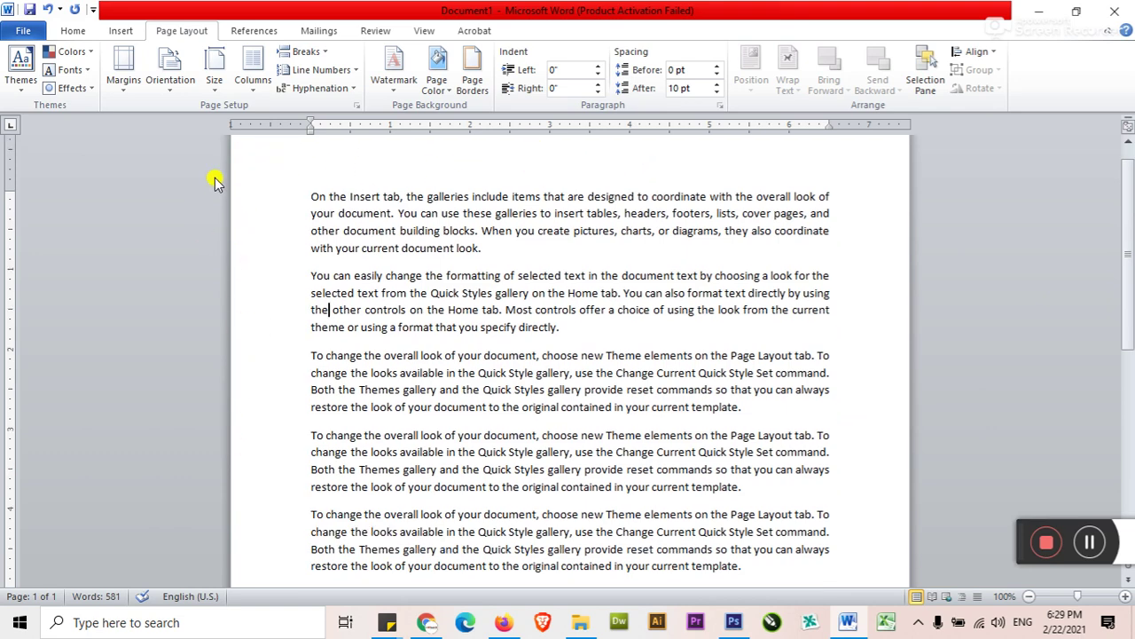
{"action": "scroll", "coordinate": [867, 346], "scroll_direction": "down", "scroll_amount": 5}
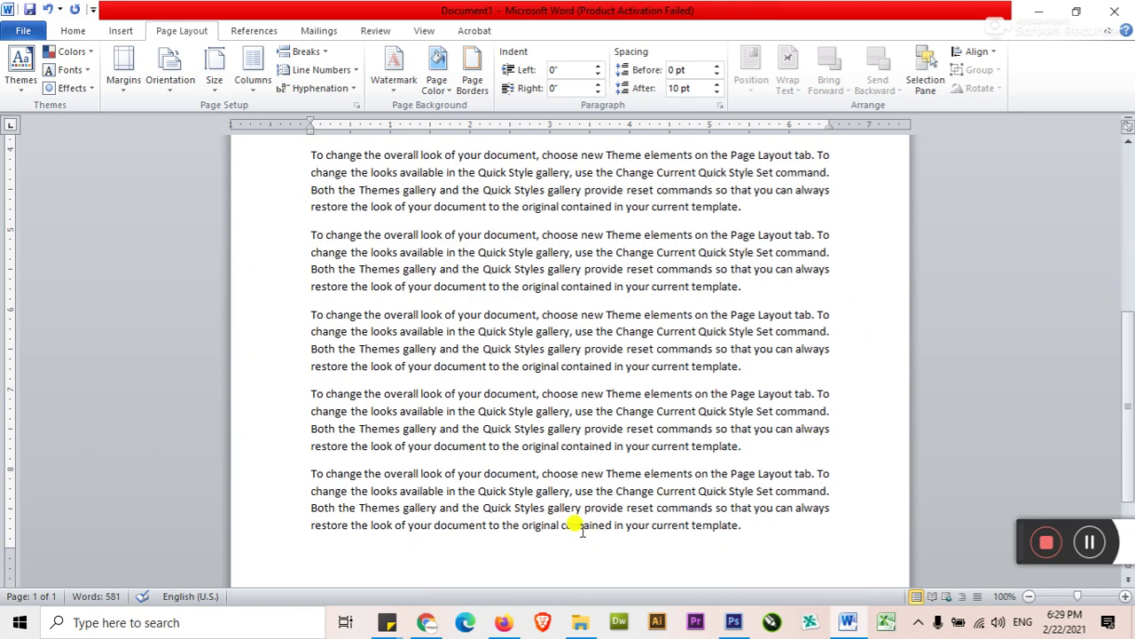
{"action": "scroll", "coordinate": [538, 456], "scroll_direction": "up", "scroll_amount": 6}
{"action": "left_click", "coordinate": [493, 300]}
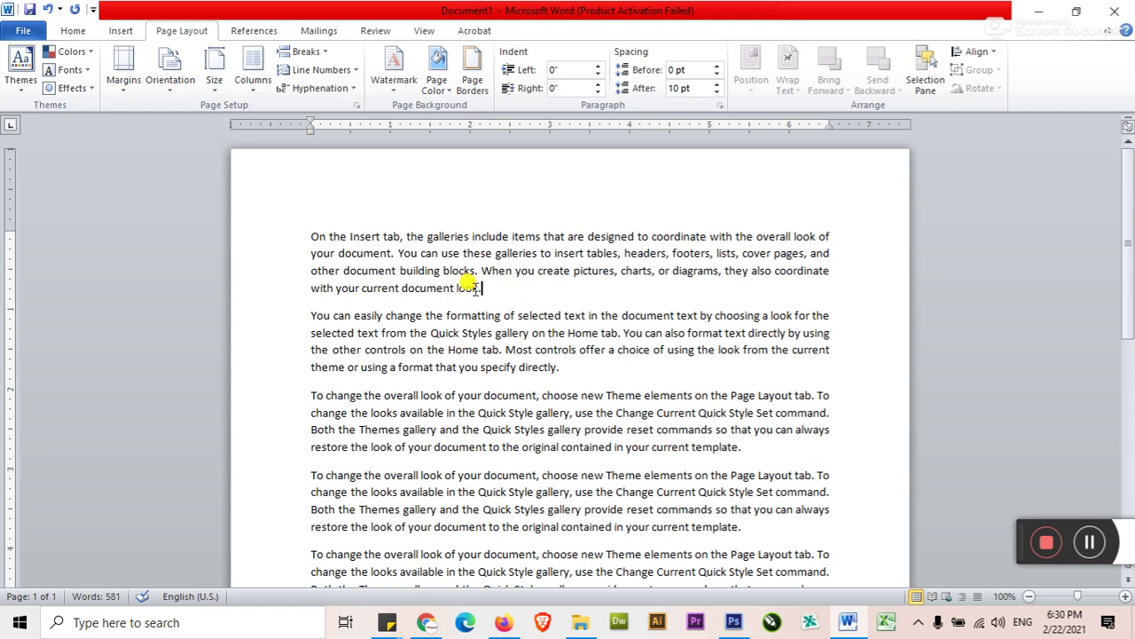
{"action": "left_click", "coordinate": [120, 89]}
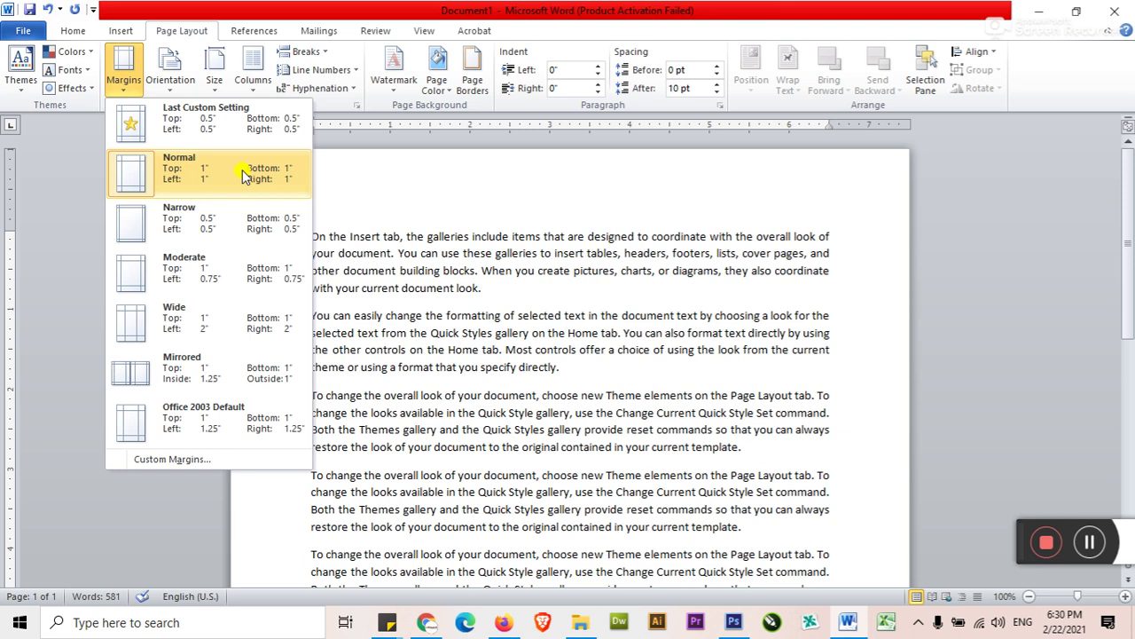
- Try Narrow, Moderate, Wide and Mirrored margins, settling on Normal 1" margins
{"action": "left_click", "coordinate": [224, 229]}
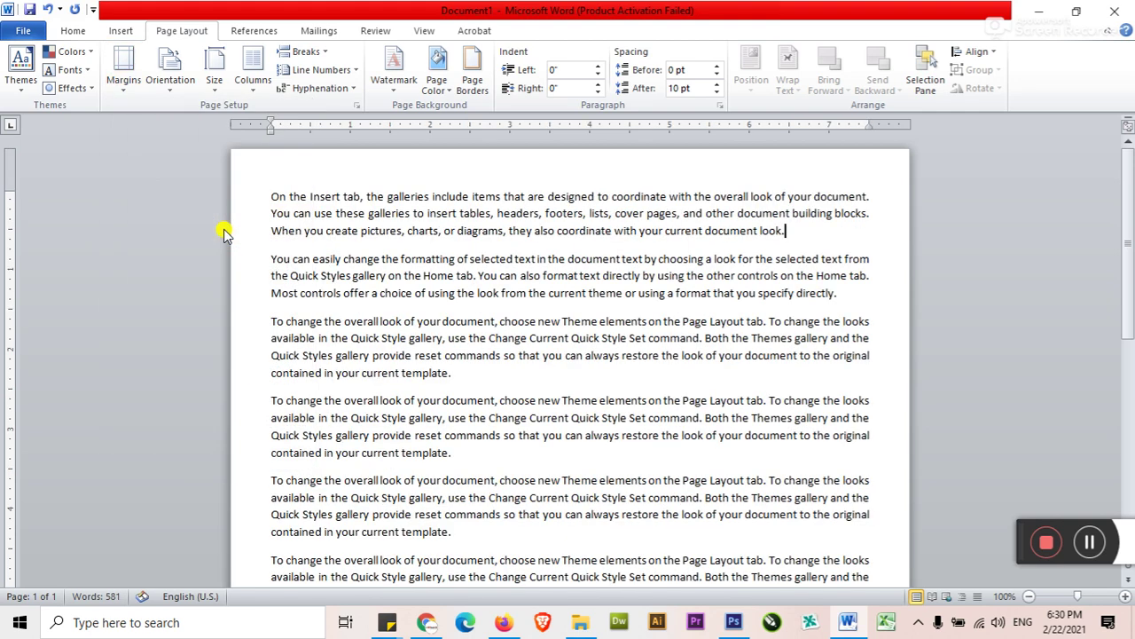
{"action": "left_click", "coordinate": [125, 92]}
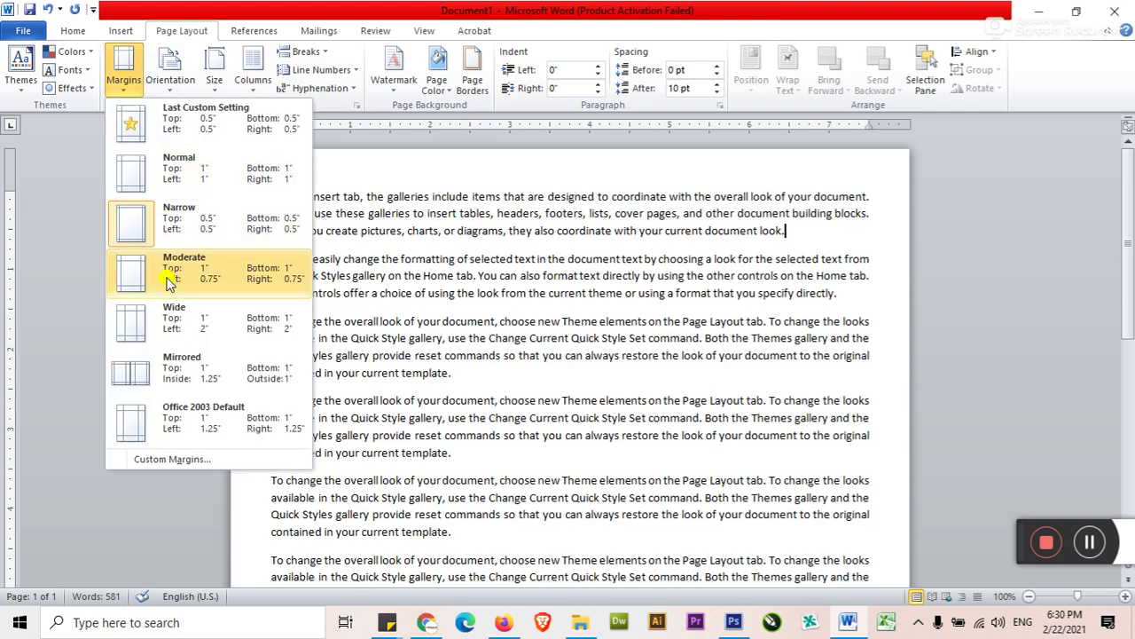
{"action": "left_click", "coordinate": [169, 280]}
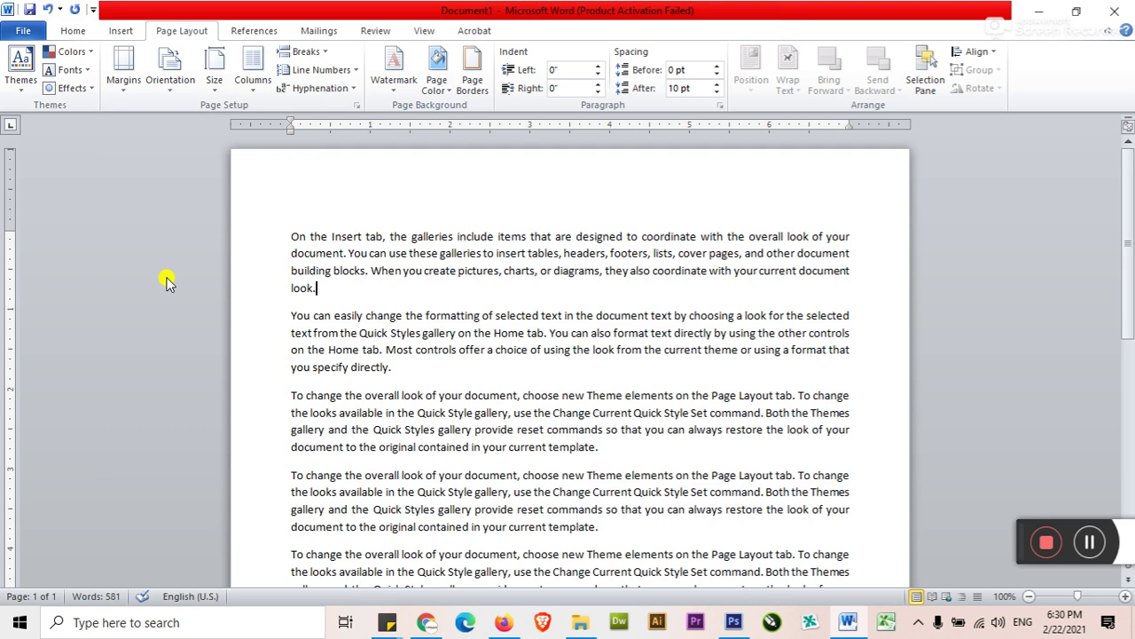
{"action": "left_click", "coordinate": [124, 78]}
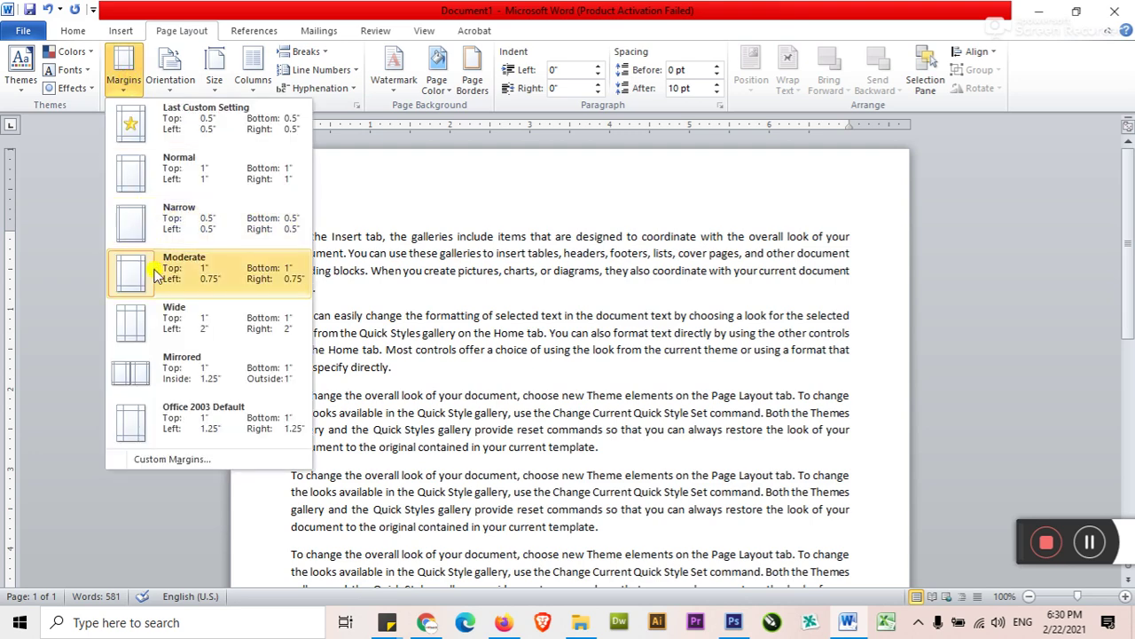
{"action": "left_click", "coordinate": [168, 321]}
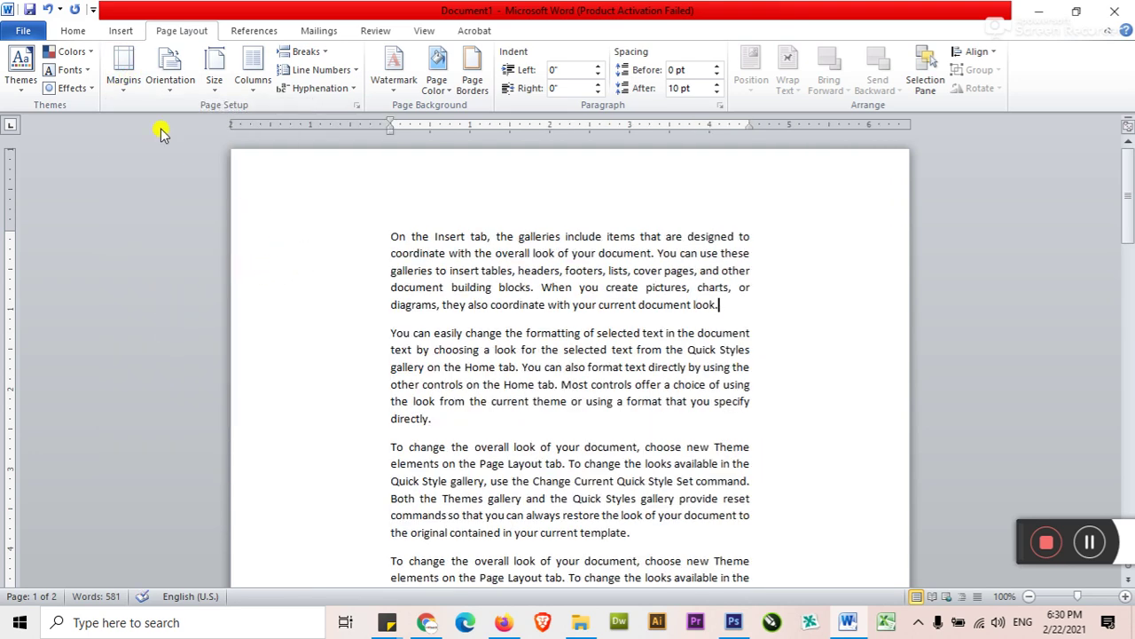
{"action": "left_click", "coordinate": [113, 88]}
{"action": "left_click", "coordinate": [169, 367]}
{"action": "left_click", "coordinate": [124, 85]}
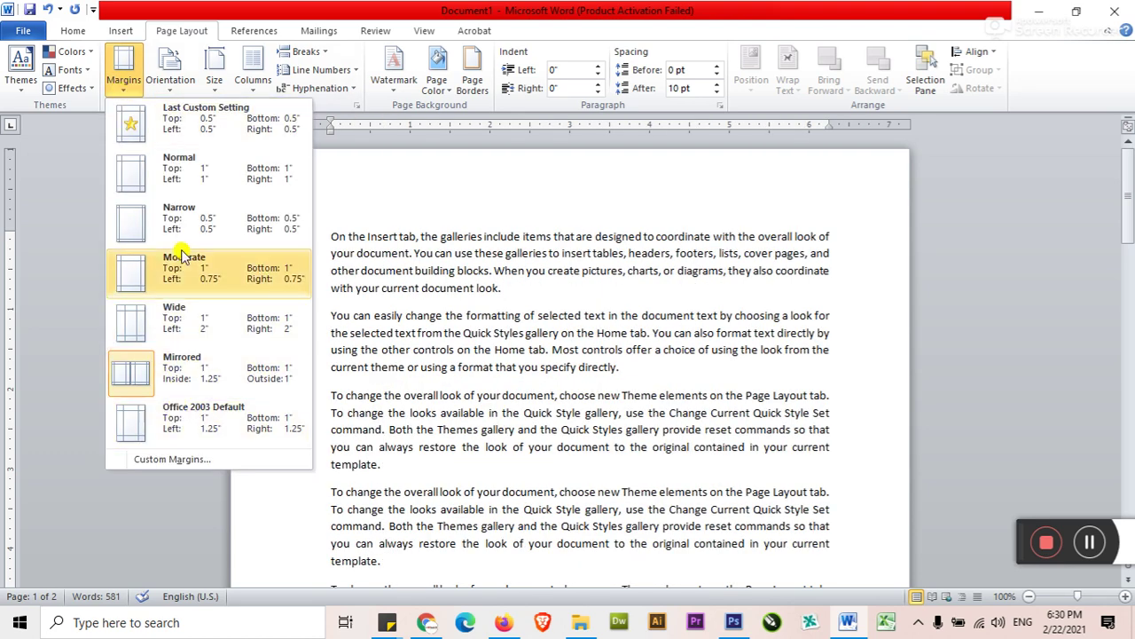
{"action": "left_click", "coordinate": [182, 182]}
- Open Custom Margins and move the Page Setup dialog aside
{"action": "left_click", "coordinate": [117, 93]}
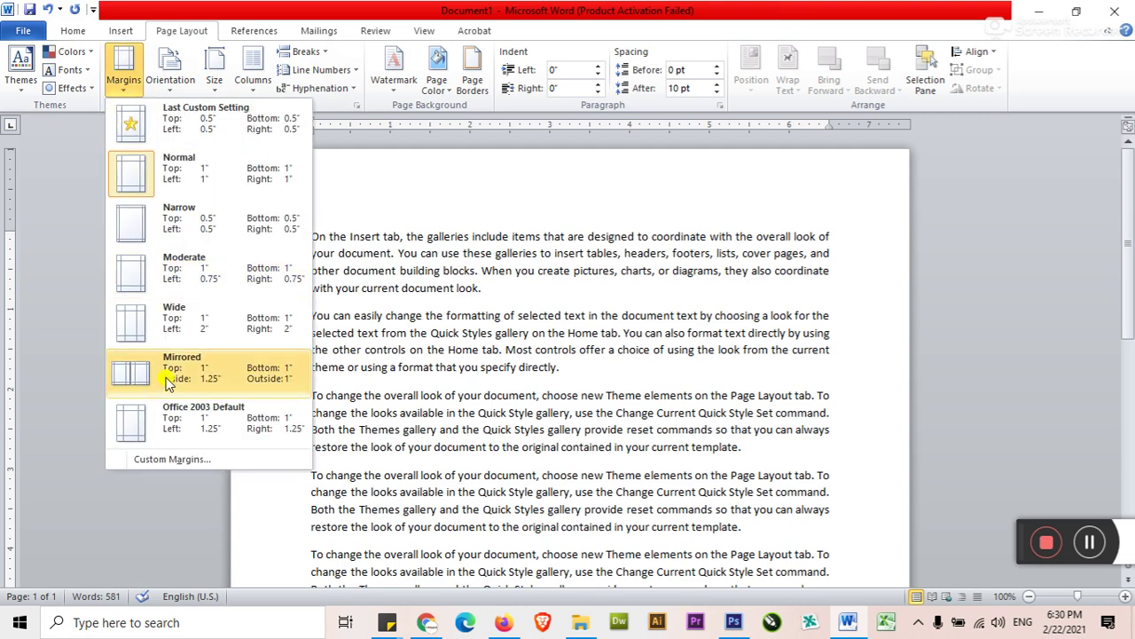
{"action": "left_click", "coordinate": [183, 459]}
{"action": "mouse_move", "coordinate": [299, 53]}
{"action": "left_mouse_down"}
{"action": "mouse_move", "coordinate": [271, 91]}
{"action": "mouse_move", "coordinate": [237, 95]}
{"action": "left_mouse_up"}
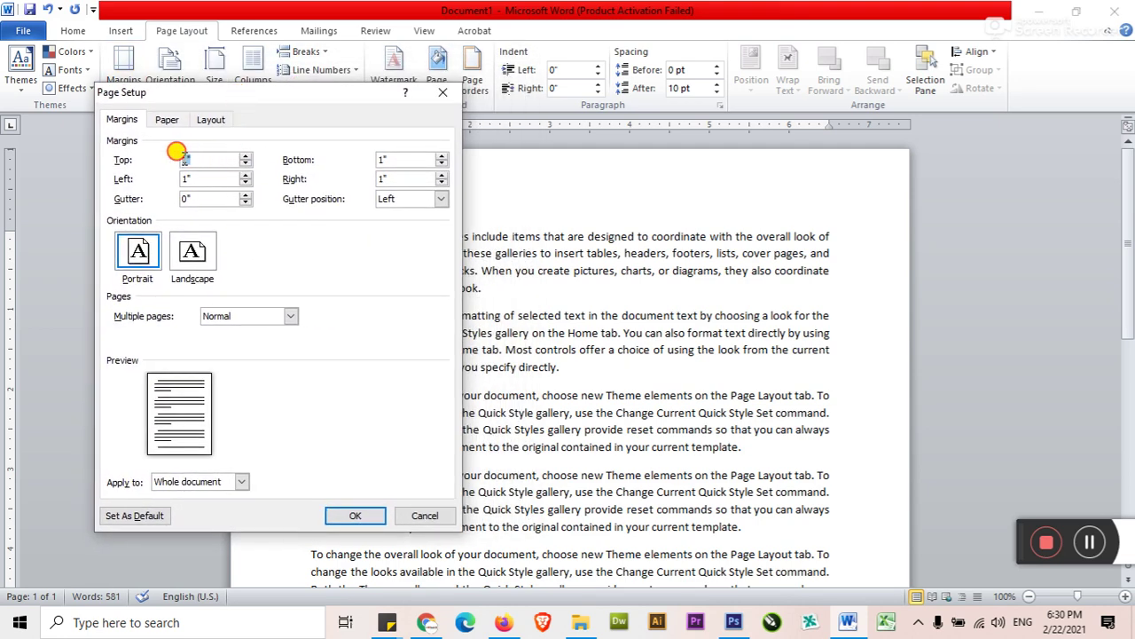
- Review the margin values and set a 0.7" gutter on the left
{"action": "left_click", "coordinate": [186, 179]}
{"action": "left_click", "coordinate": [387, 158]}
{"action": "left_click", "coordinate": [390, 176]}
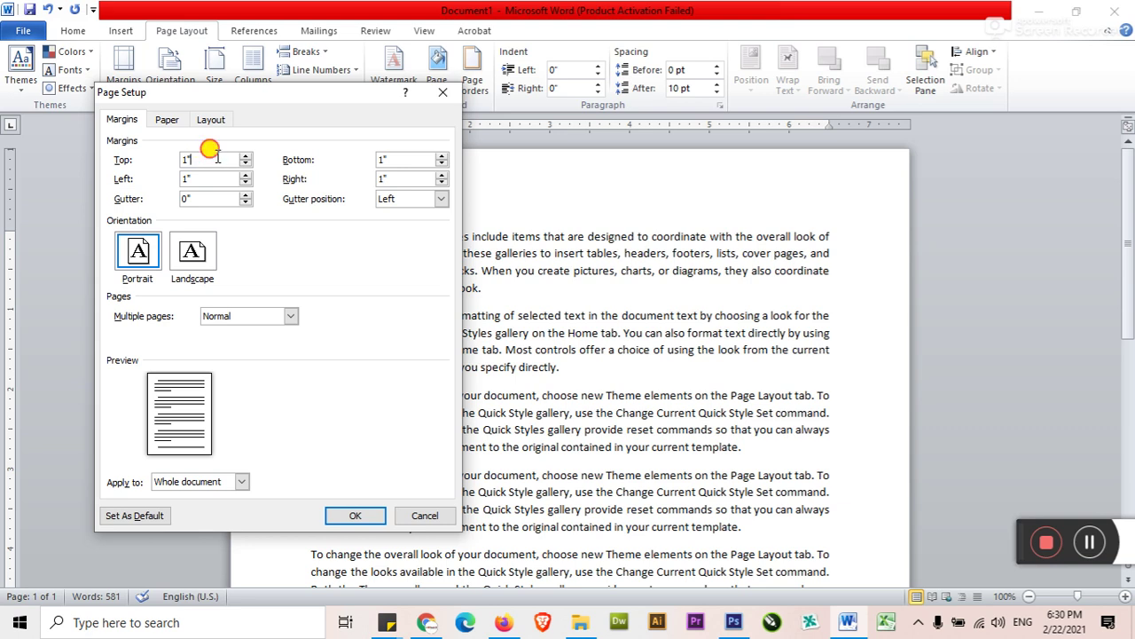
{"action": "left_click_drag", "start_coordinate": [181, 159], "coordinate": [211, 162]}
{"action": "left_click", "coordinate": [441, 198]}
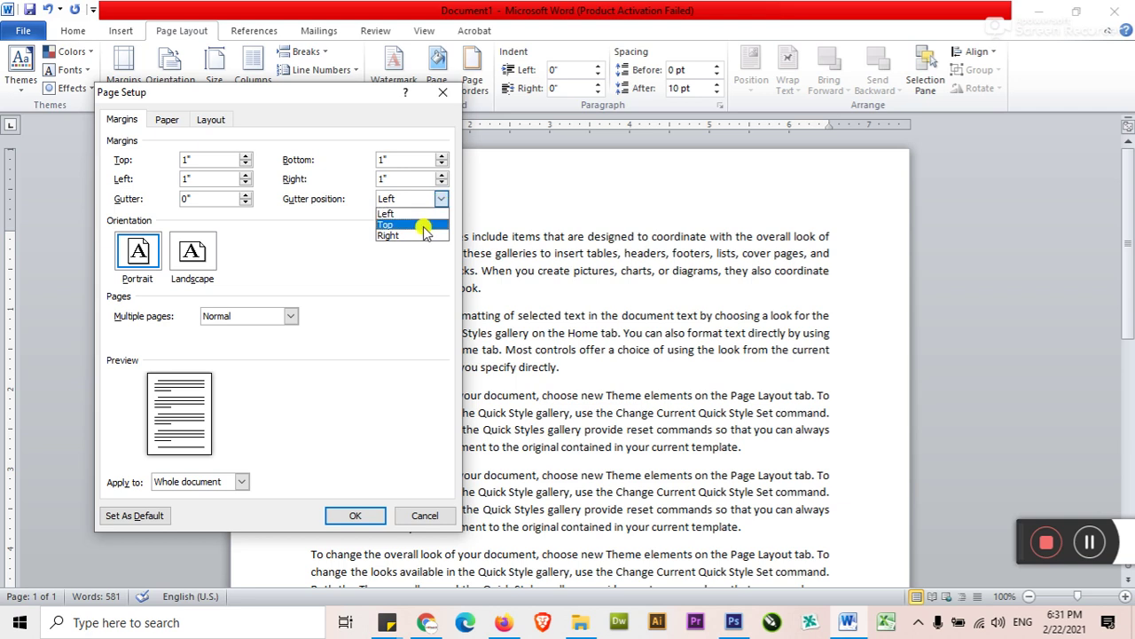
{"action": "left_click", "coordinate": [422, 214]}
{"action": "left_click", "coordinate": [244, 194]}
{"action": "left_click", "coordinate": [244, 195]}
{"action": "left_click", "coordinate": [244, 195]}
{"action": "left_click", "coordinate": [244, 195]}
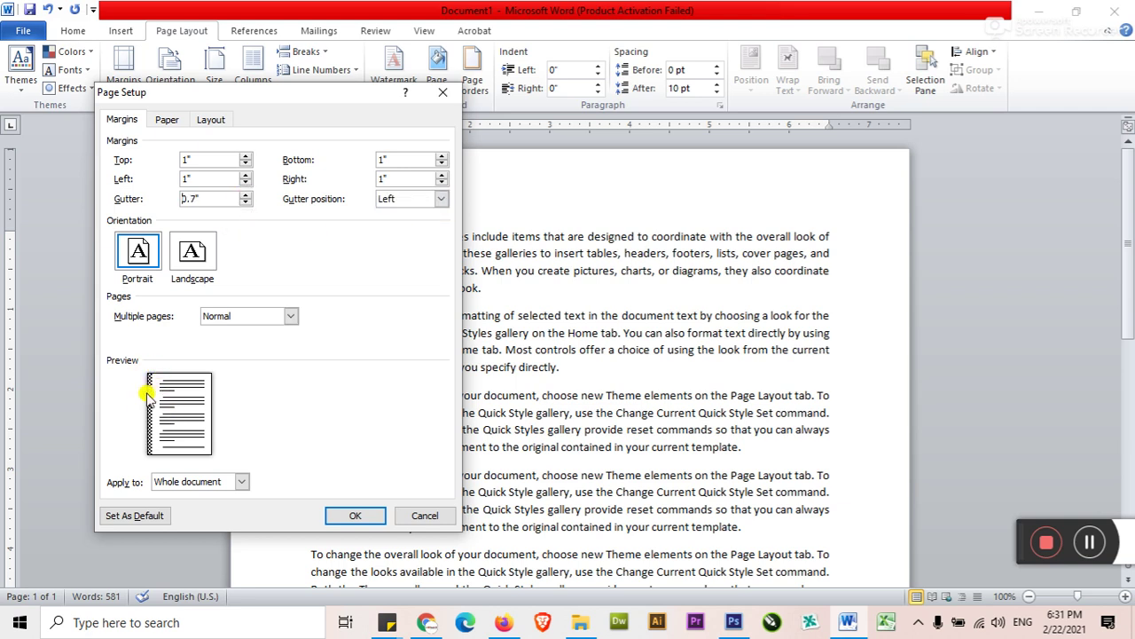
- Try Top and Right gutter positions, return it to Left, and keep Portrait orientation
{"action": "left_click", "coordinate": [404, 199]}
{"action": "left_click", "coordinate": [399, 222]}
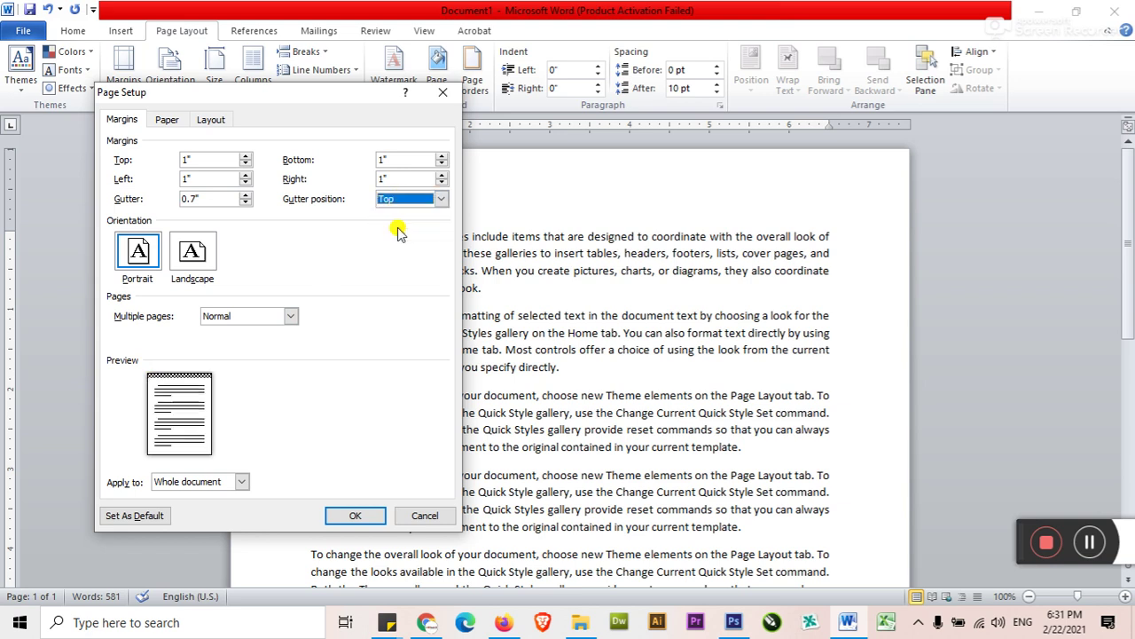
{"action": "left_click", "coordinate": [446, 197]}
{"action": "left_click", "coordinate": [395, 238]}
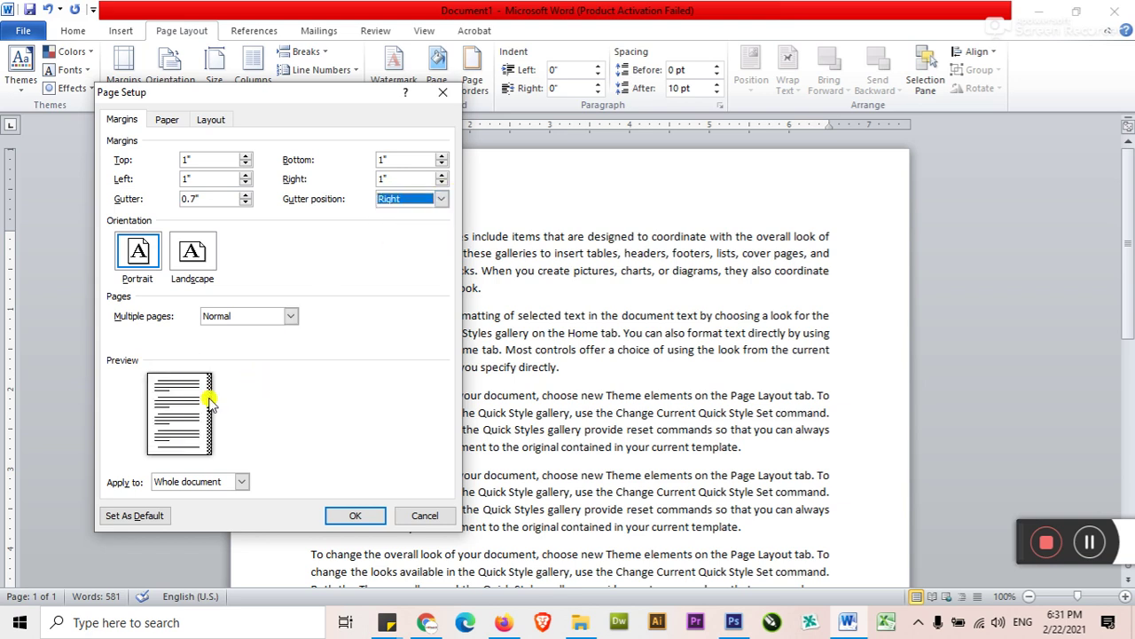
{"action": "left_click", "coordinate": [390, 198]}
{"action": "left_click", "coordinate": [391, 210]}
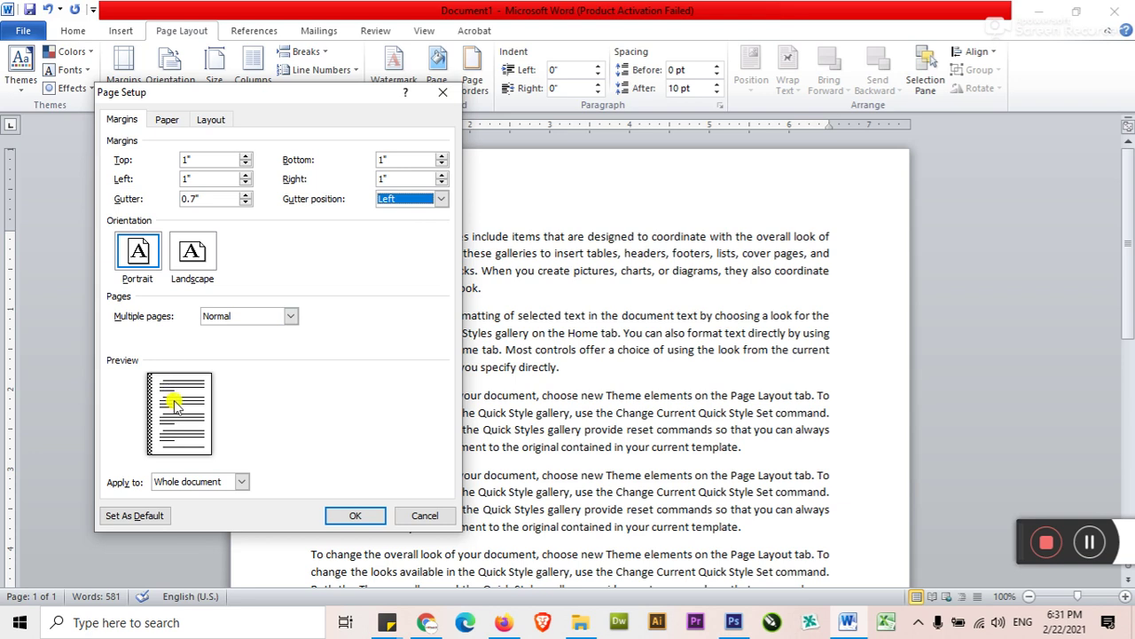
{"action": "left_click", "coordinate": [186, 253]}
{"action": "left_click", "coordinate": [140, 258]}
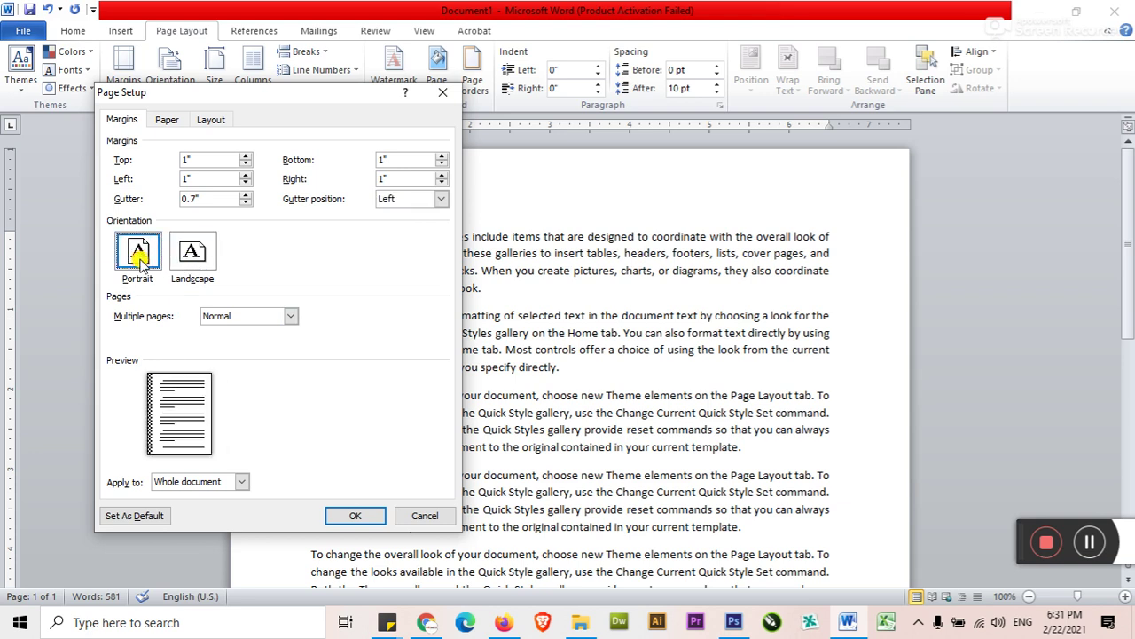
{"action": "left_click", "coordinate": [166, 120]}
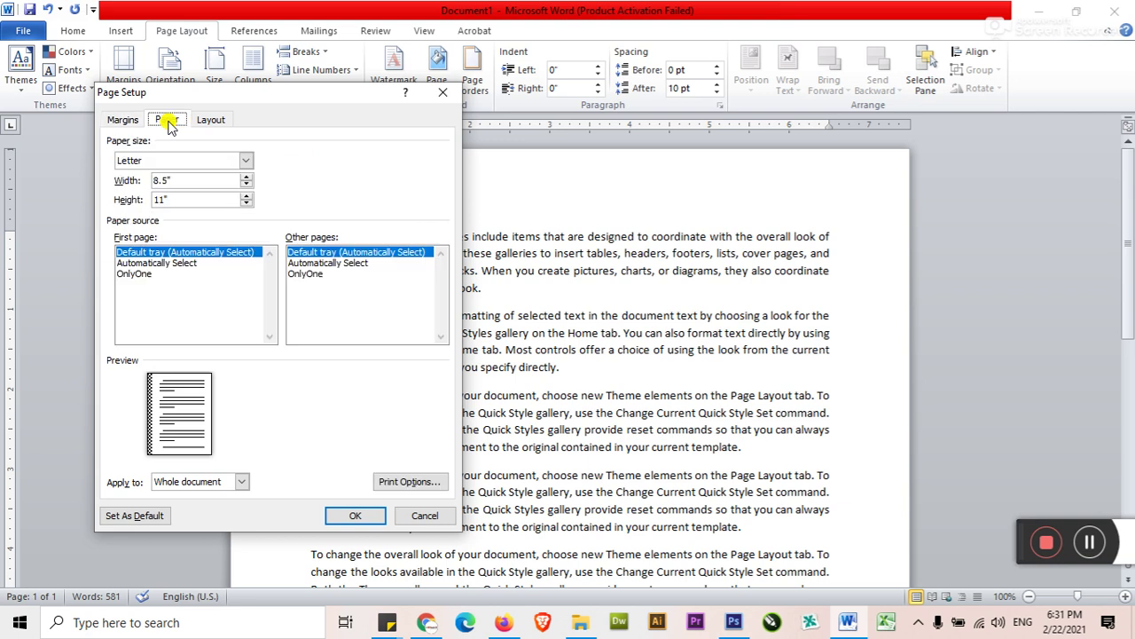
- Keep Letter paper, check the header and footer distances, and close Page Setup
{"action": "left_click", "coordinate": [248, 162]}
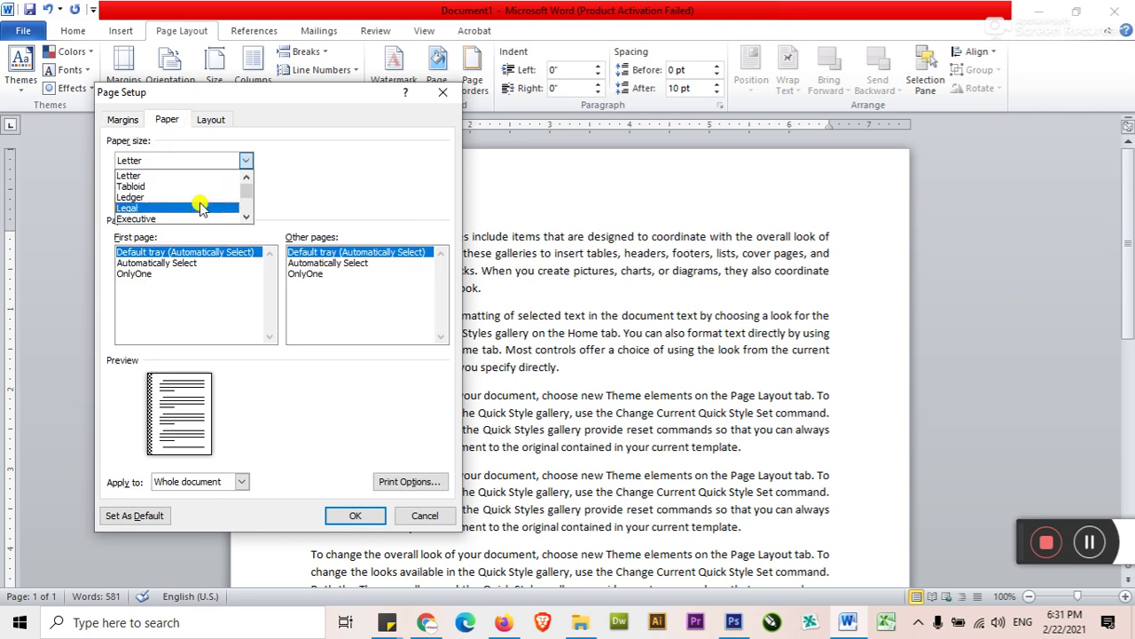
{"action": "left_click", "coordinate": [269, 177]}
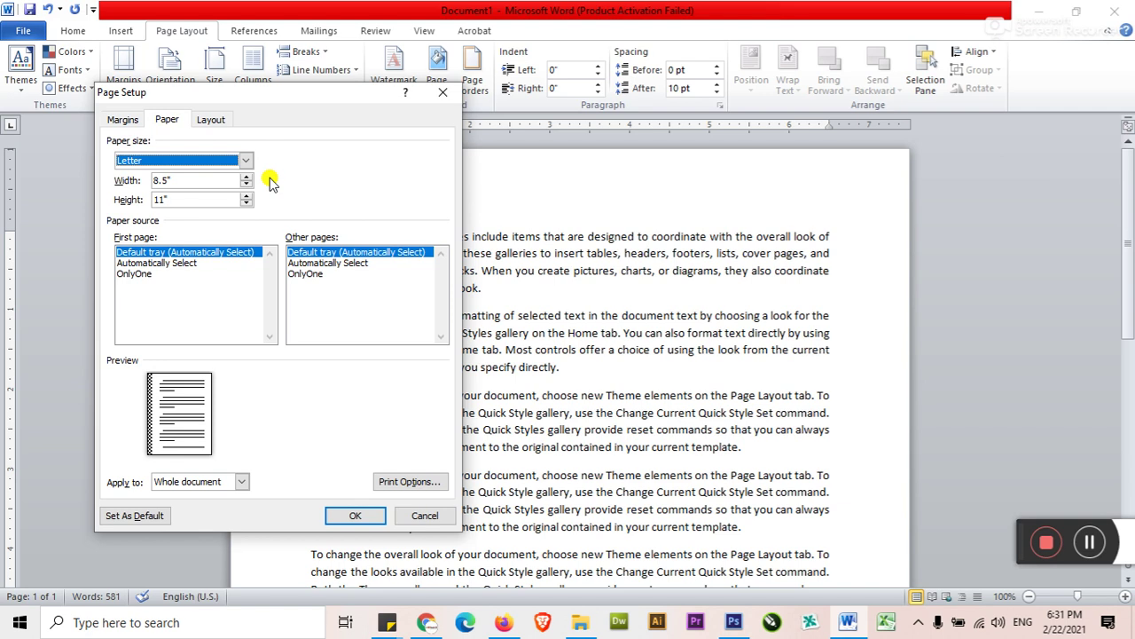
{"action": "left_click", "coordinate": [211, 119]}
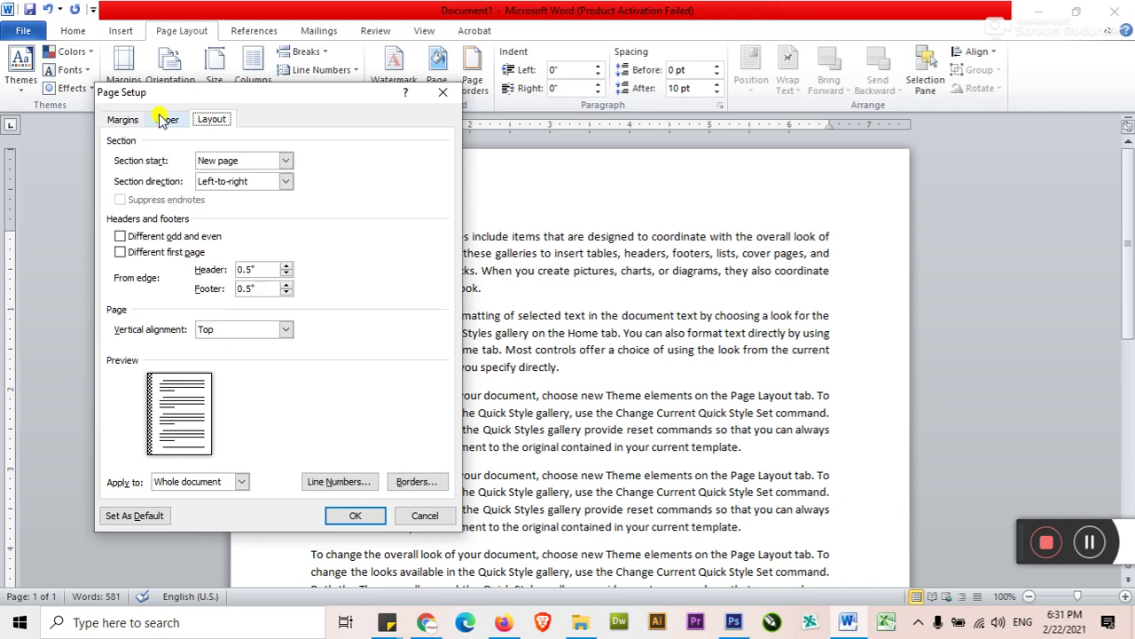
{"action": "double_click", "coordinate": [245, 269]}
{"action": "double_click", "coordinate": [246, 288]}
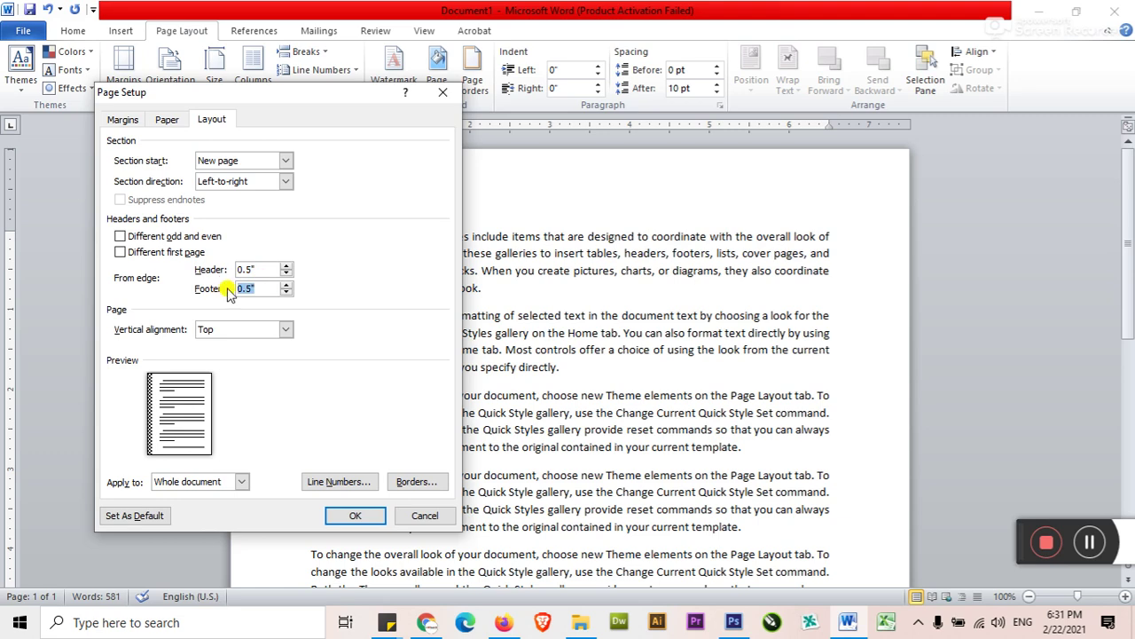
{"action": "left_click", "coordinate": [354, 515]}
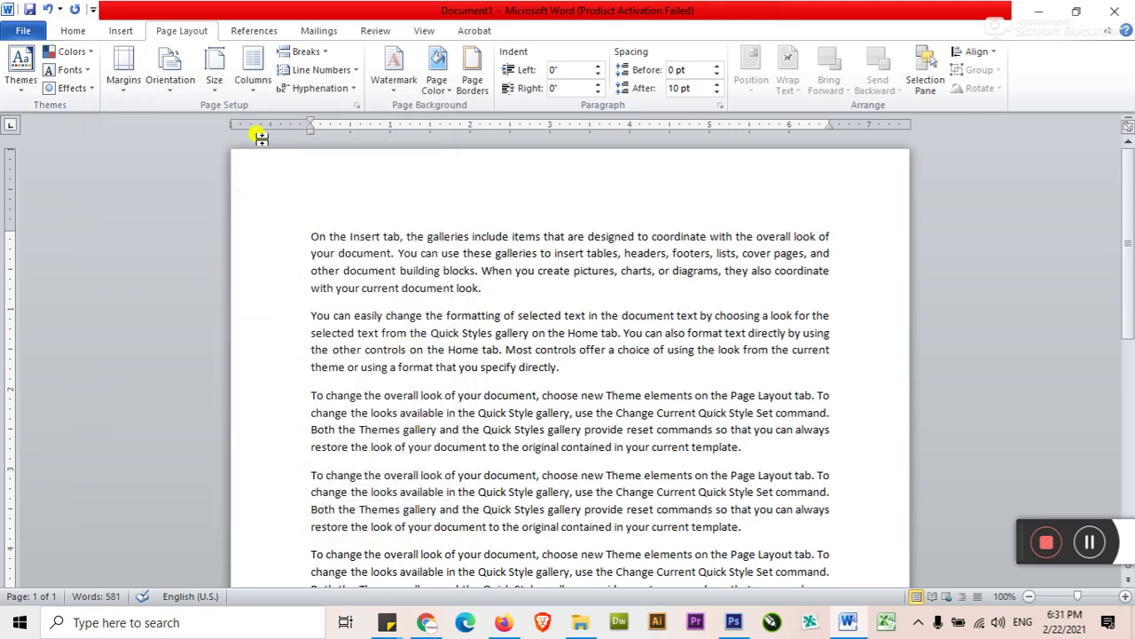
- Reopen Page Setup from the ruler and cancel it without applying changes
{"action": "left_click", "coordinate": [125, 88]}
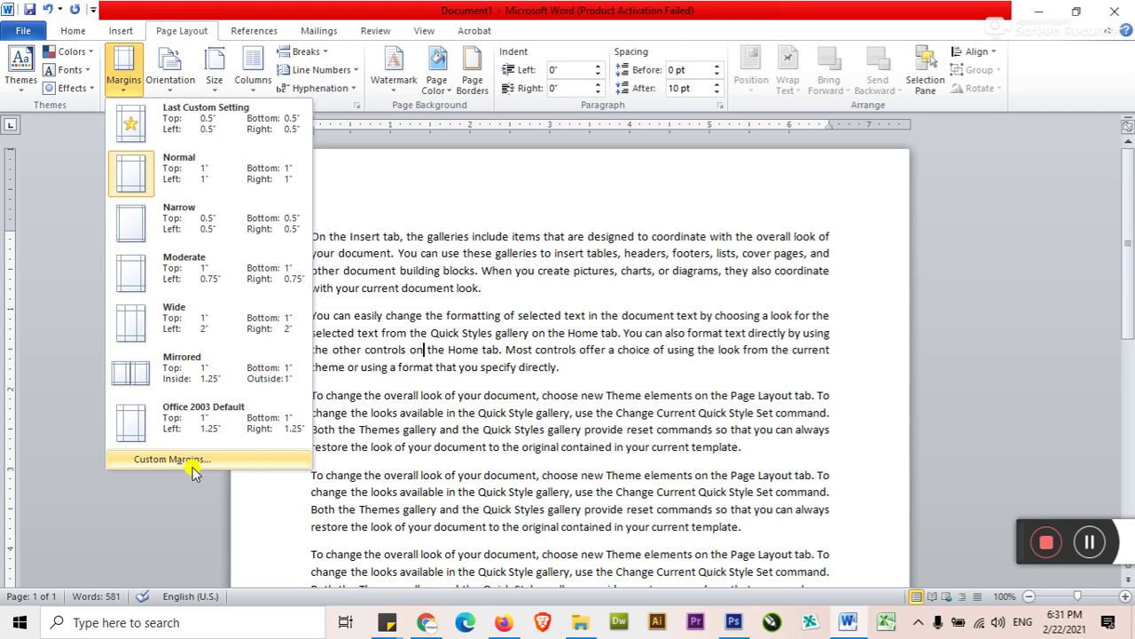
{"action": "left_click", "coordinate": [396, 316]}
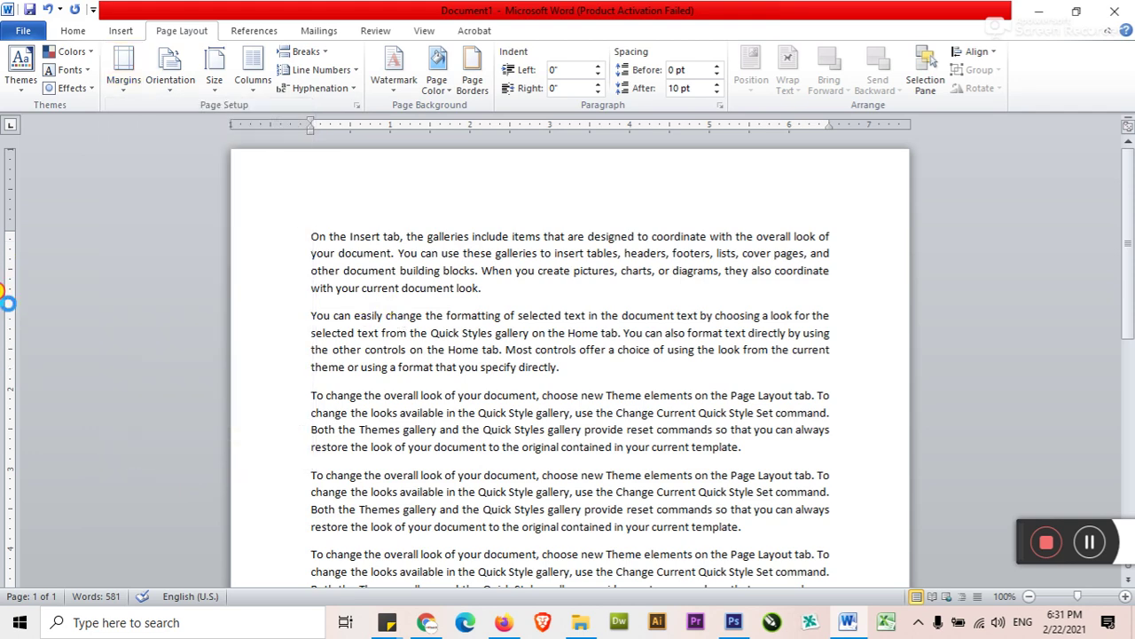
{"action": "double_click", "coordinate": [7, 302]}
{"action": "left_click", "coordinate": [121, 119]}
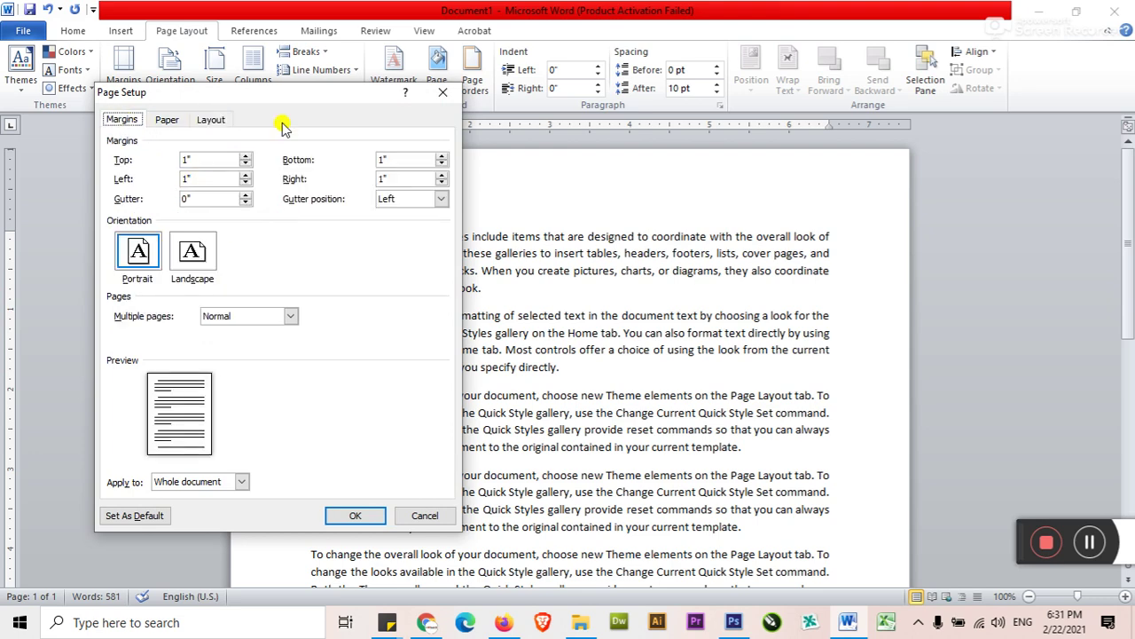
{"action": "left_click_drag", "start_coordinate": [273, 100], "coordinate": [502, 112]}
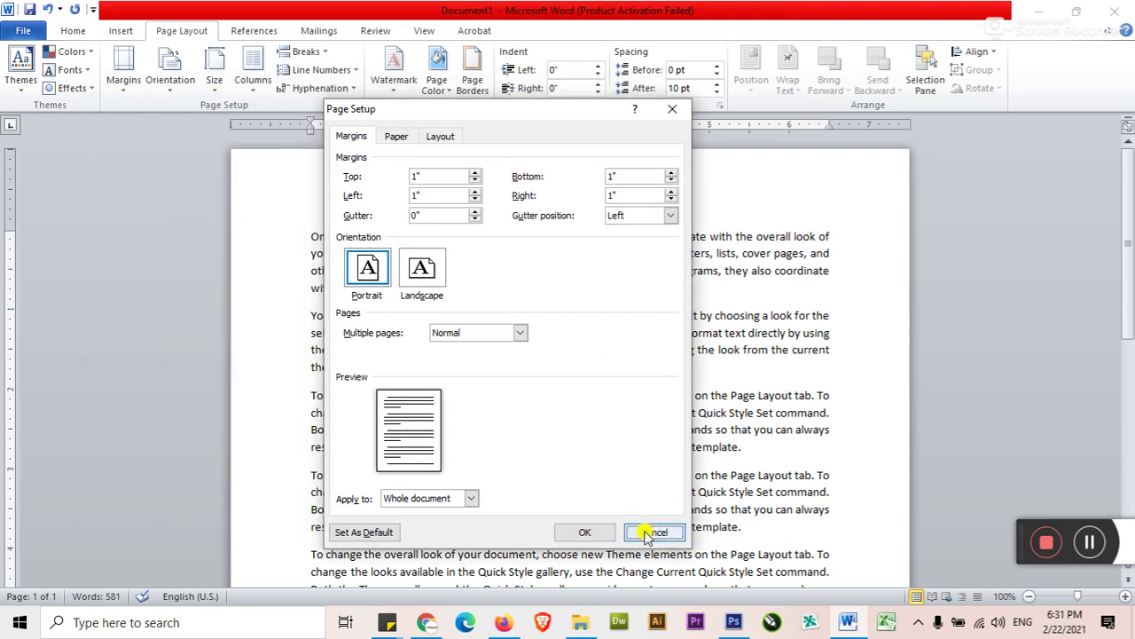
{"action": "left_click", "coordinate": [654, 530]}
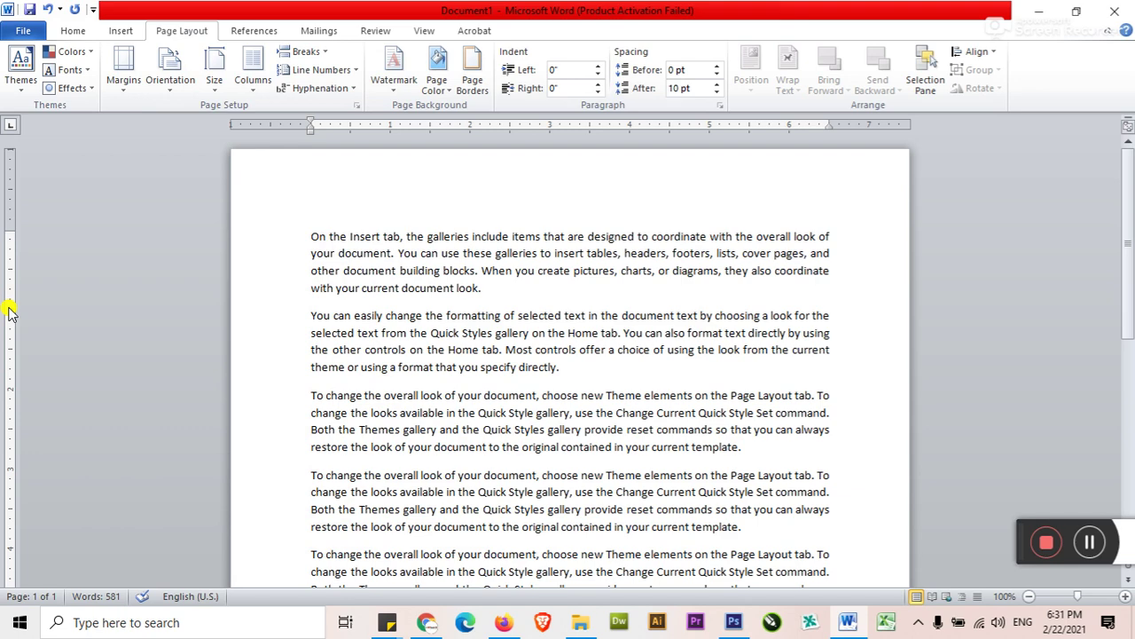
- Switch the page to Landscape, then back to Portrait
{"action": "scroll", "coordinate": [451, 367], "scroll_direction": "down", "scroll_amount": 5}
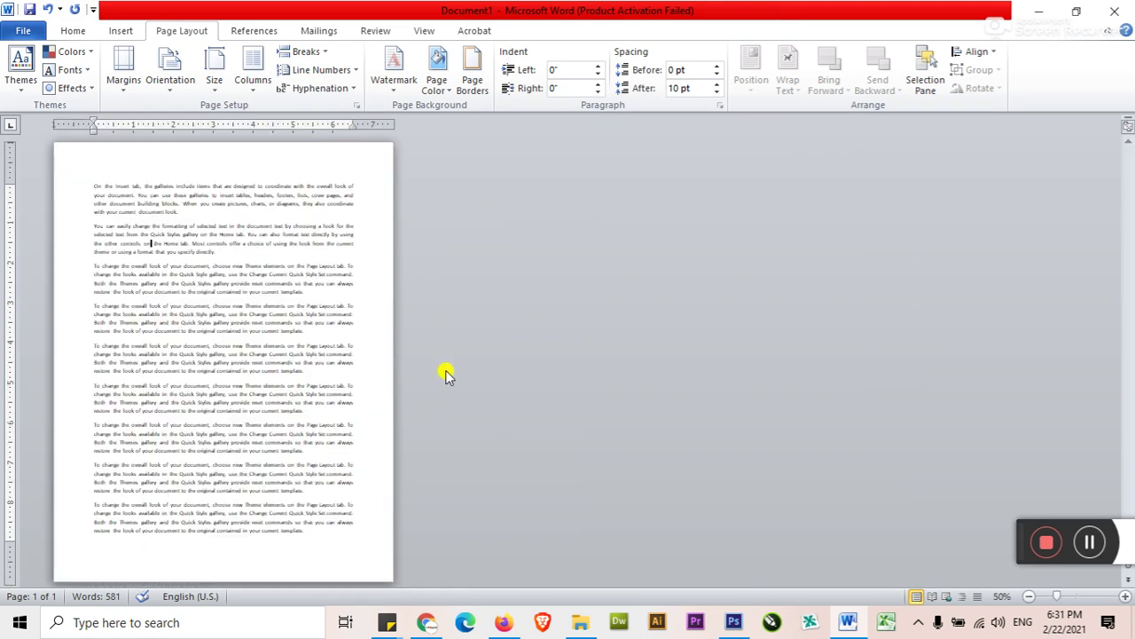
{"action": "left_click", "coordinate": [169, 89]}
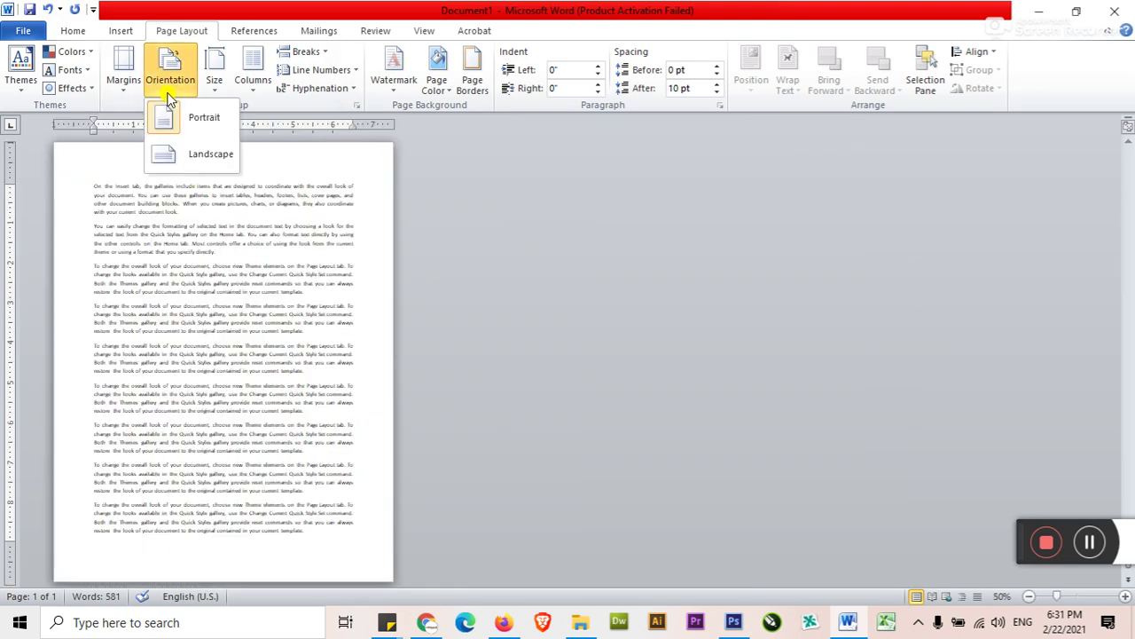
{"action": "left_click", "coordinate": [155, 154]}
{"action": "left_click", "coordinate": [162, 96]}
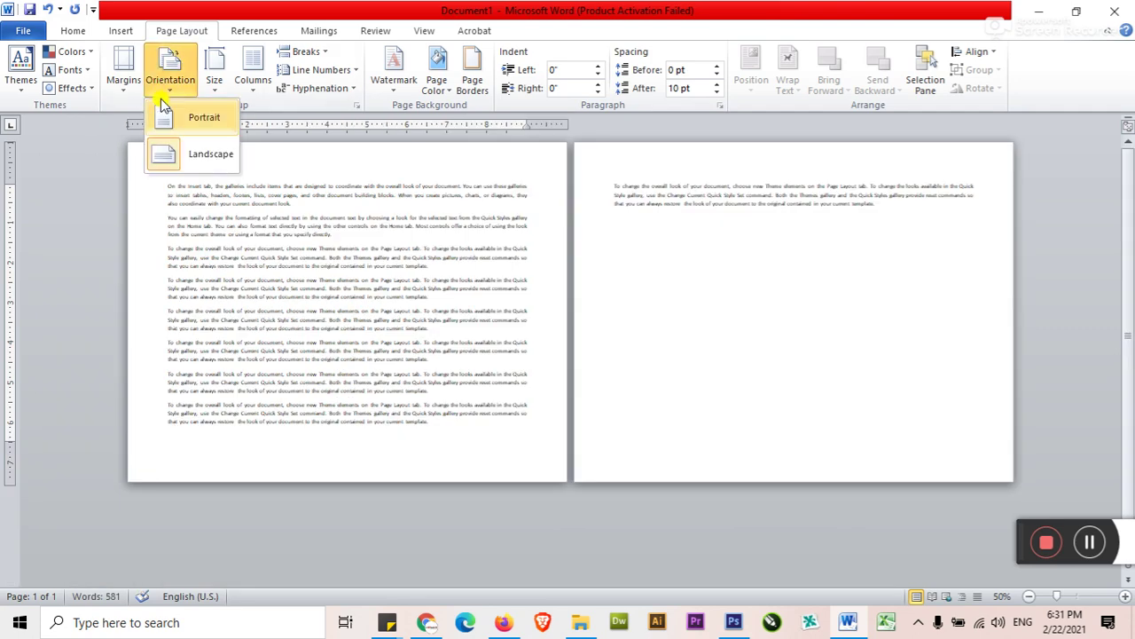
{"action": "left_click", "coordinate": [165, 116]}
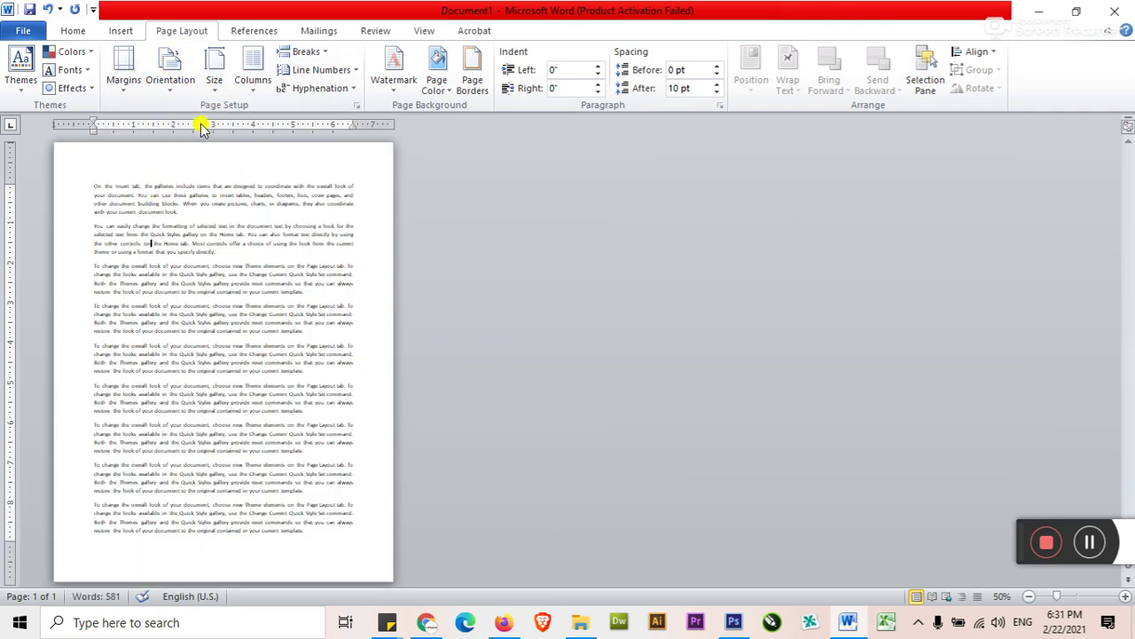
- Try A4 and Legal paper sizes, then return to Letter (8.5" x 11")
{"action": "left_click", "coordinate": [215, 84]}
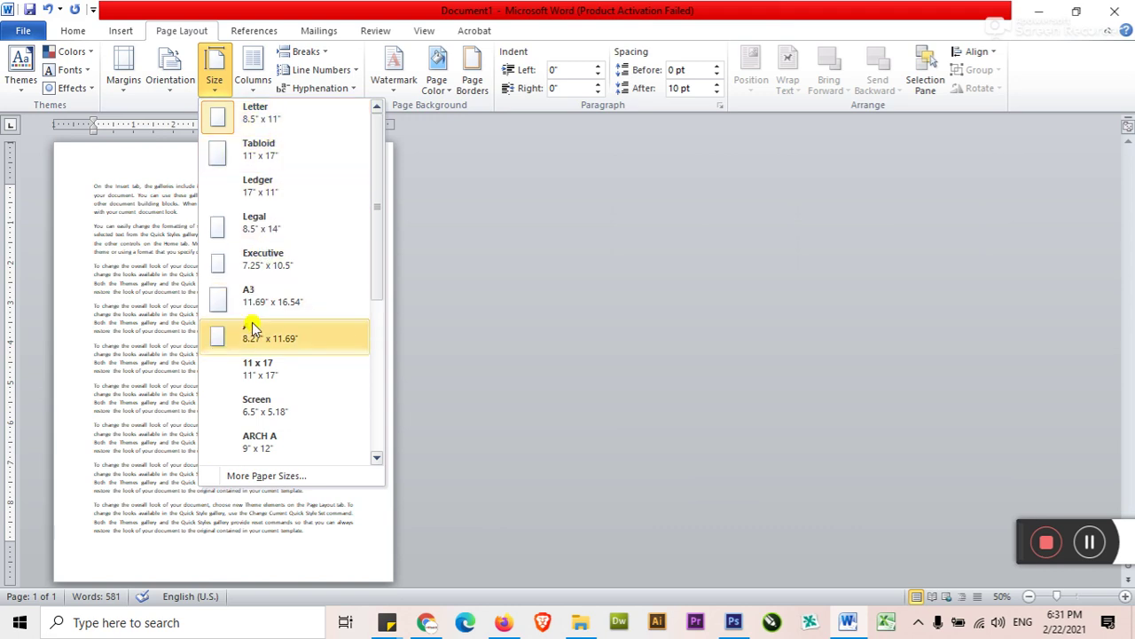
{"action": "left_click", "coordinate": [280, 346]}
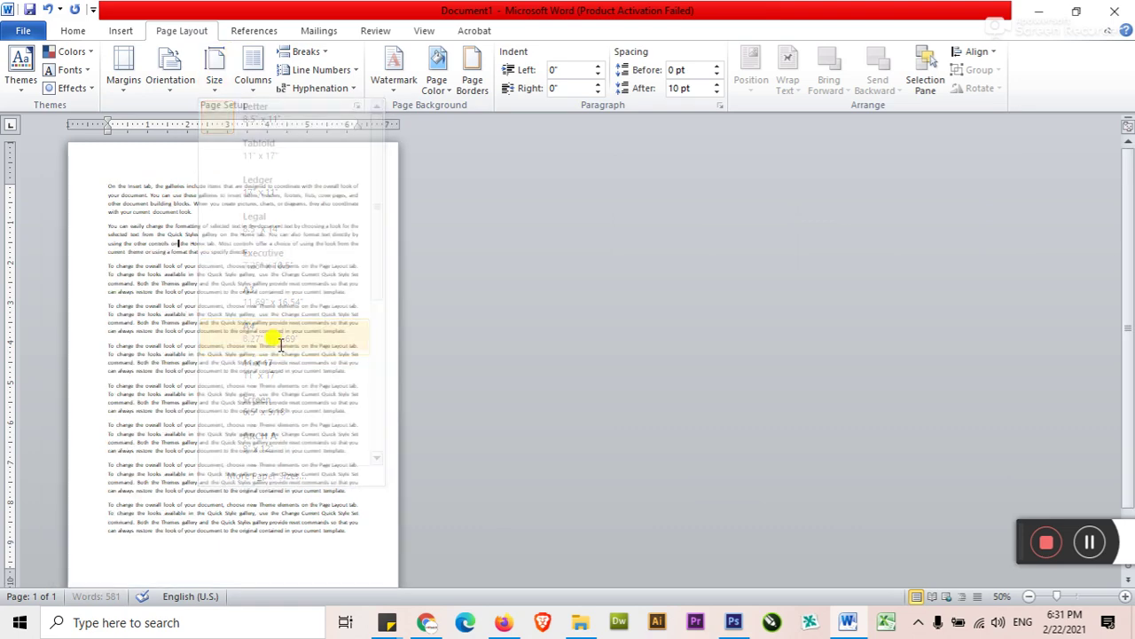
{"action": "left_click", "coordinate": [171, 84]}
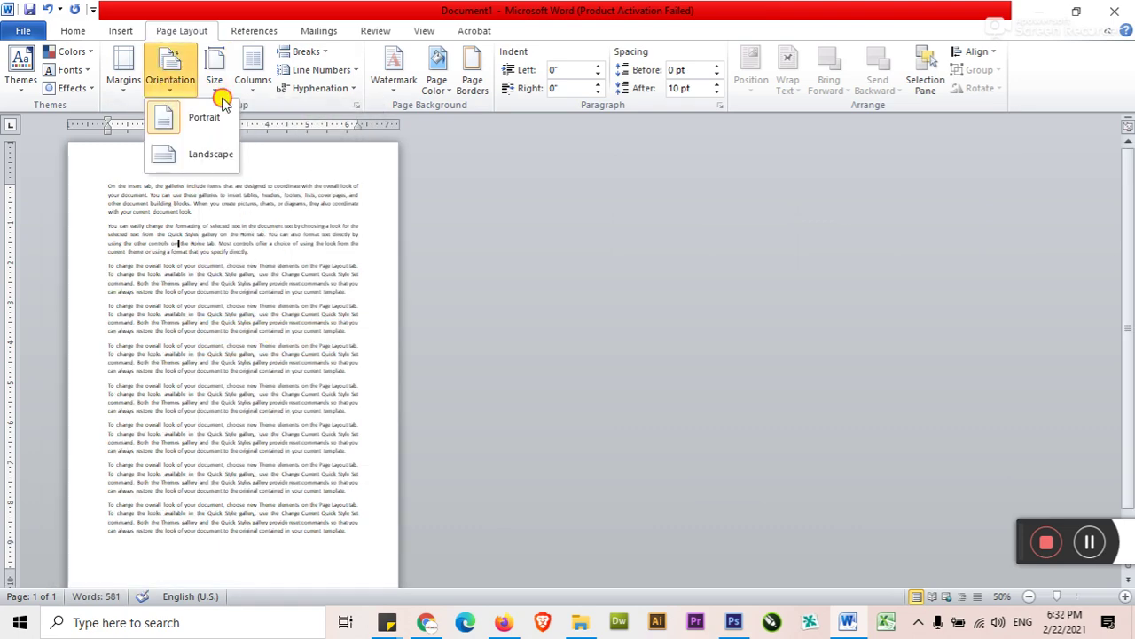
{"action": "left_click", "coordinate": [213, 85]}
{"action": "left_click", "coordinate": [240, 226]}
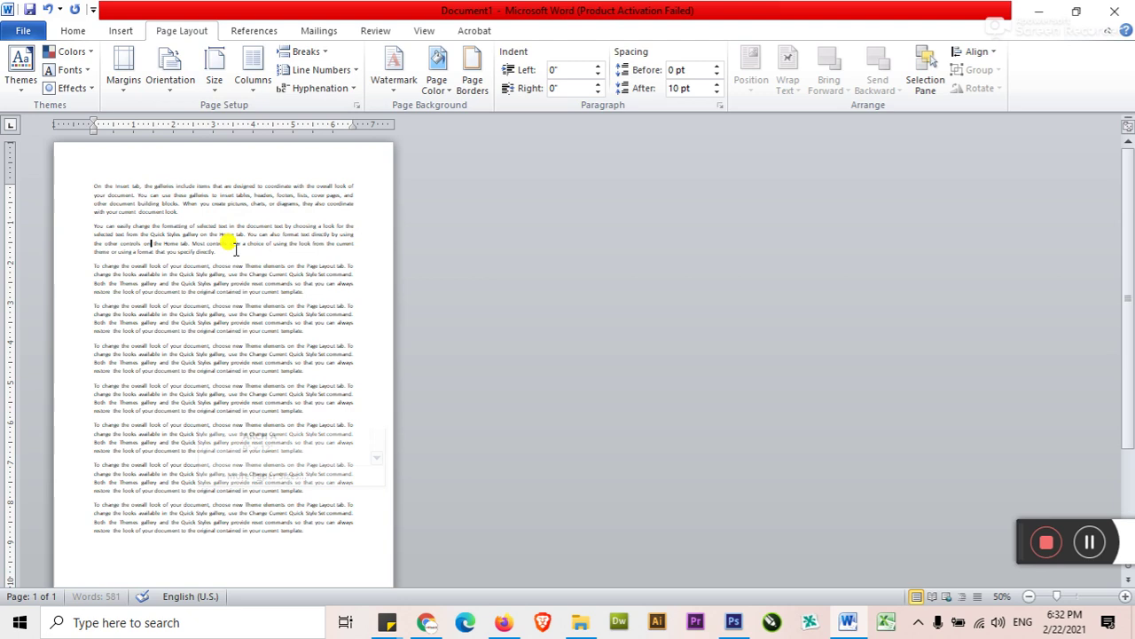
{"action": "scroll", "coordinate": [228, 251], "scroll_direction": "down", "scroll_amount": 2, "text": "ctrl"}
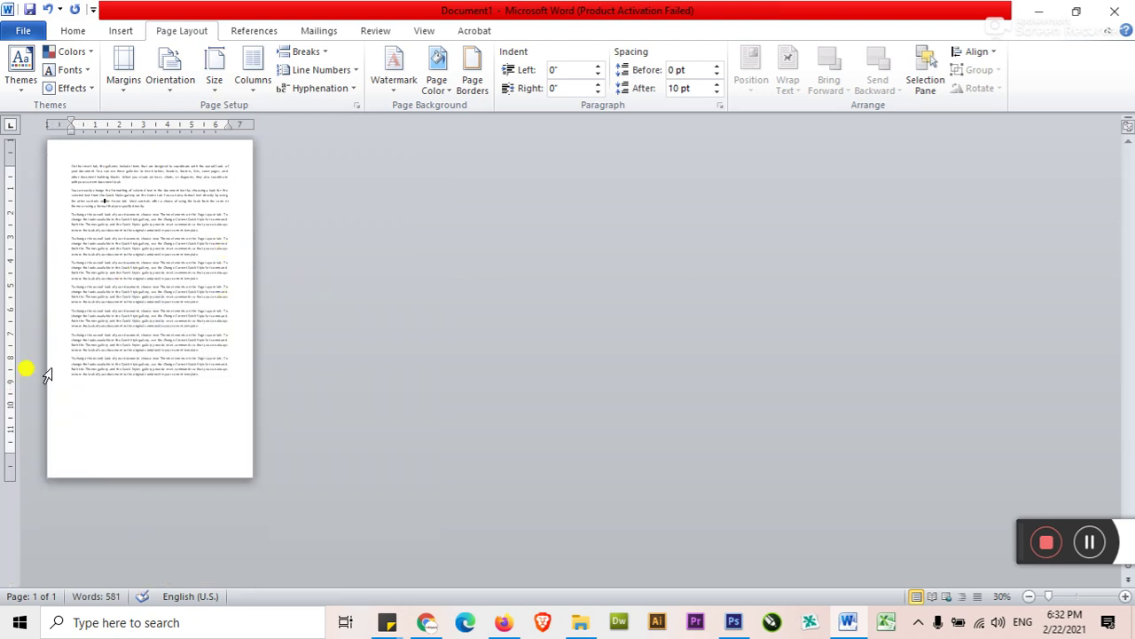
{"action": "left_click", "coordinate": [214, 90]}
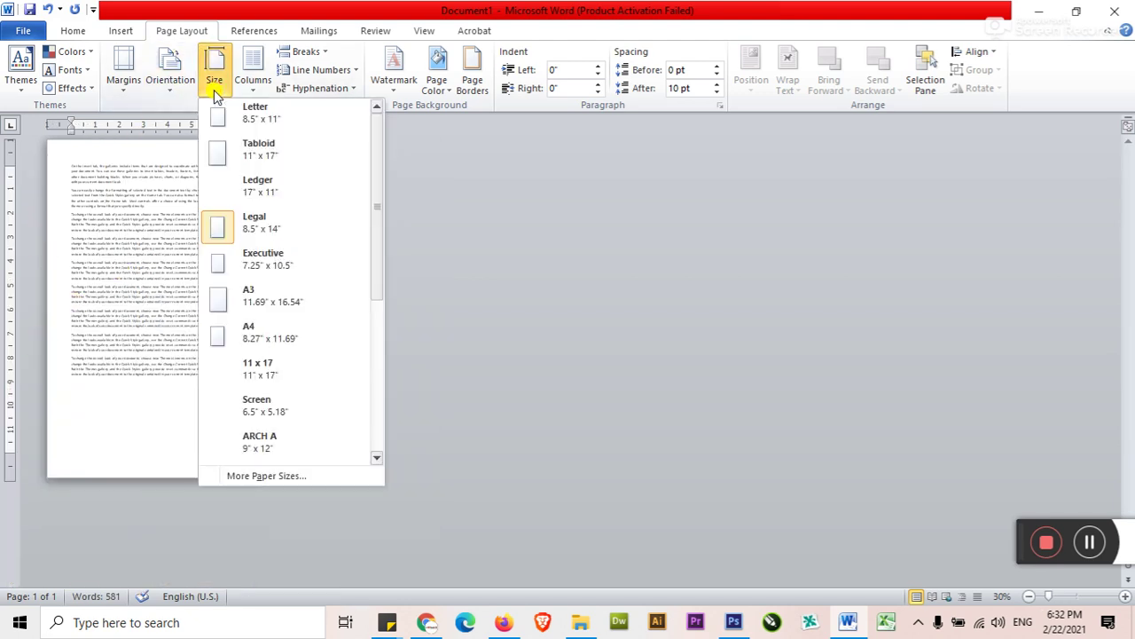
{"action": "left_click", "coordinate": [222, 116]}
{"action": "scroll", "coordinate": [203, 282], "scroll_direction": "up", "scroll_amount": 2, "text": "ctrl"}
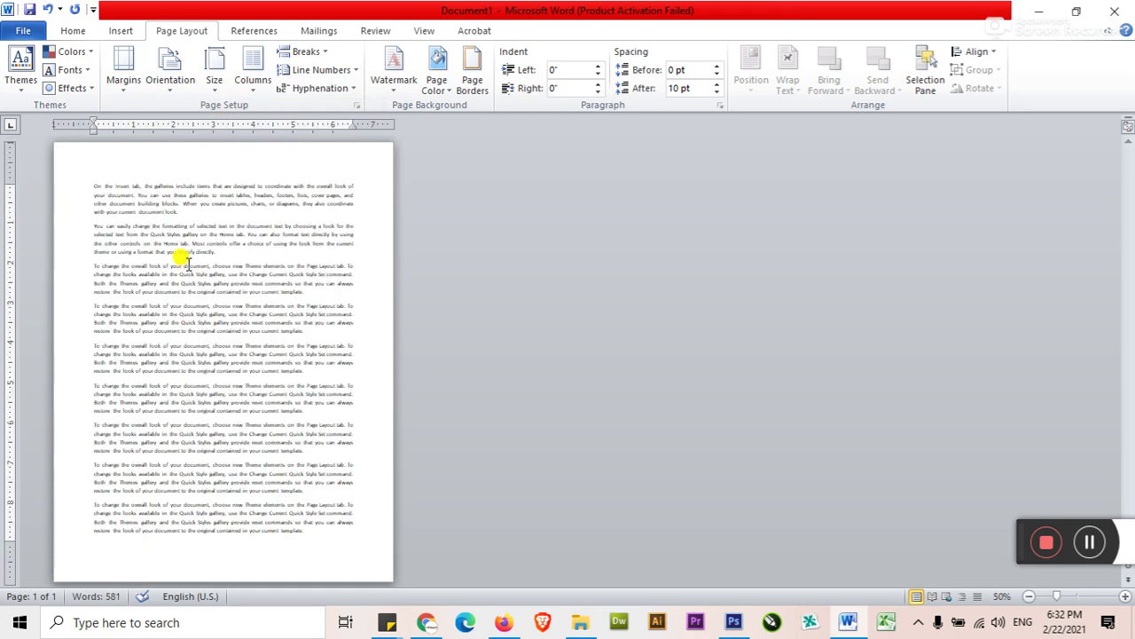
{"action": "scroll", "coordinate": [247, 210], "scroll_direction": "up", "scroll_amount": 1, "text": "ctrl"}
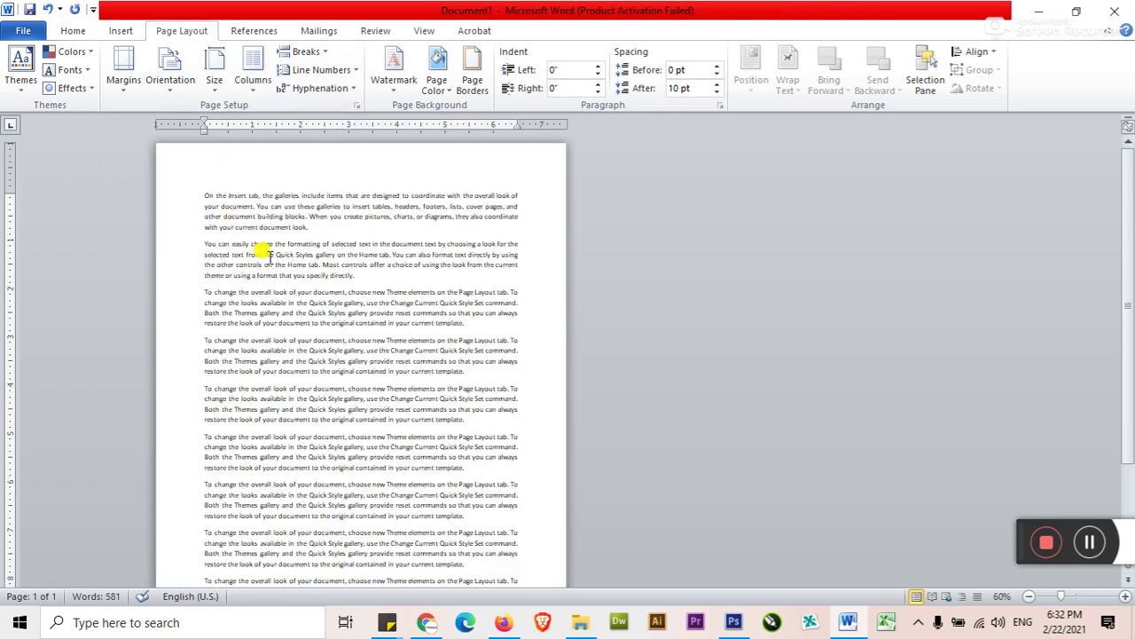
{"action": "key", "text": "ctrl+a"}
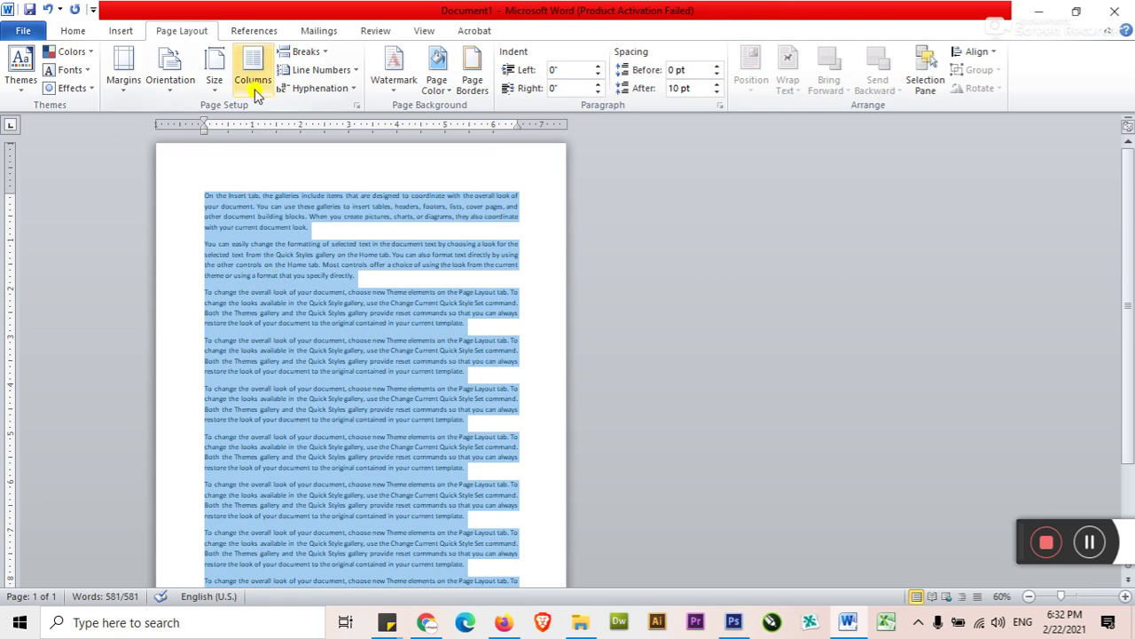
- Flow the whole text into two columns and inspect the result
{"action": "left_click", "coordinate": [255, 89]}
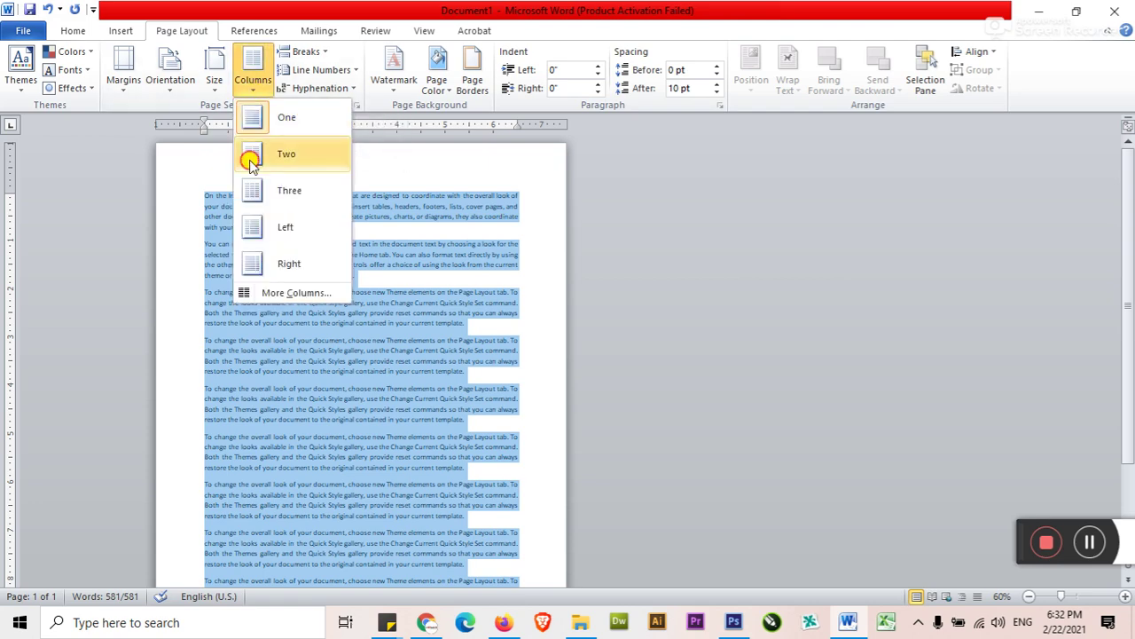
{"action": "left_click", "coordinate": [253, 156]}
{"action": "left_click", "coordinate": [278, 324]}
{"action": "scroll", "coordinate": [266, 380], "scroll_direction": "up", "scroll_amount": 4}
{"action": "scroll", "coordinate": [287, 431], "scroll_direction": "up", "scroll_amount": 2}
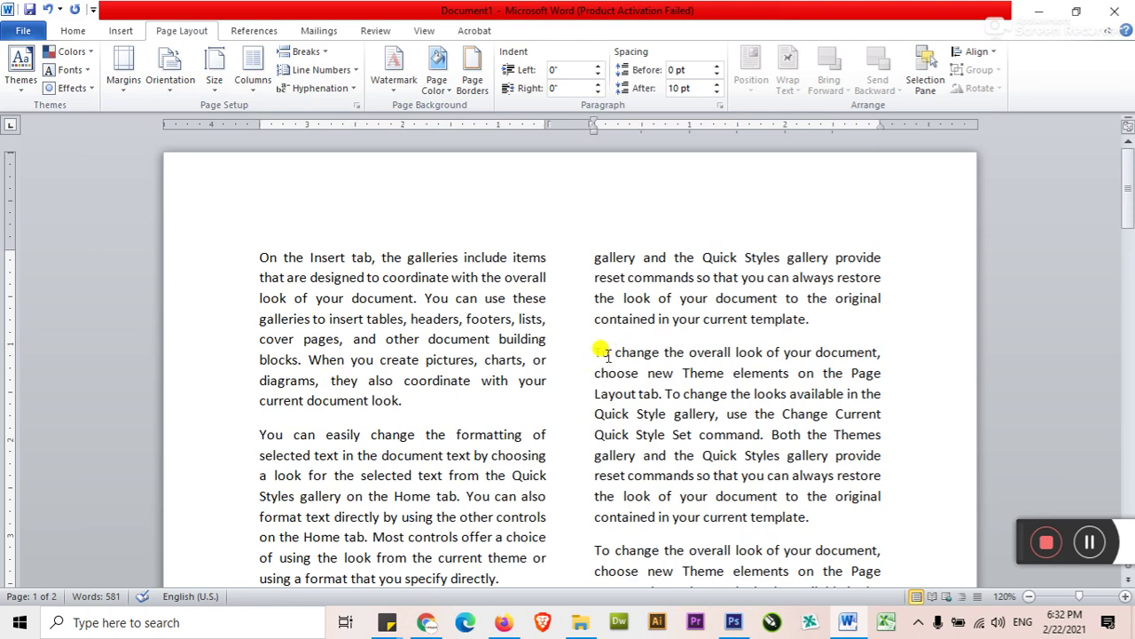
- Try the Three, Left and Right column layouts on all the text
{"action": "key", "text": "ctrl+a"}
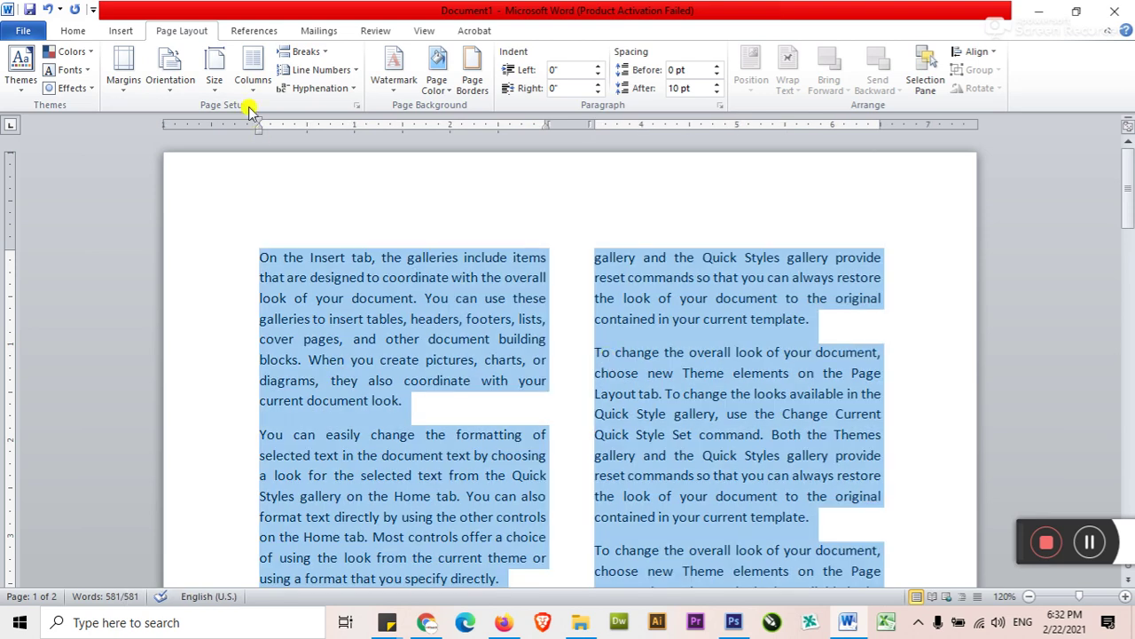
{"action": "left_click", "coordinate": [253, 66]}
{"action": "left_click", "coordinate": [266, 191]}
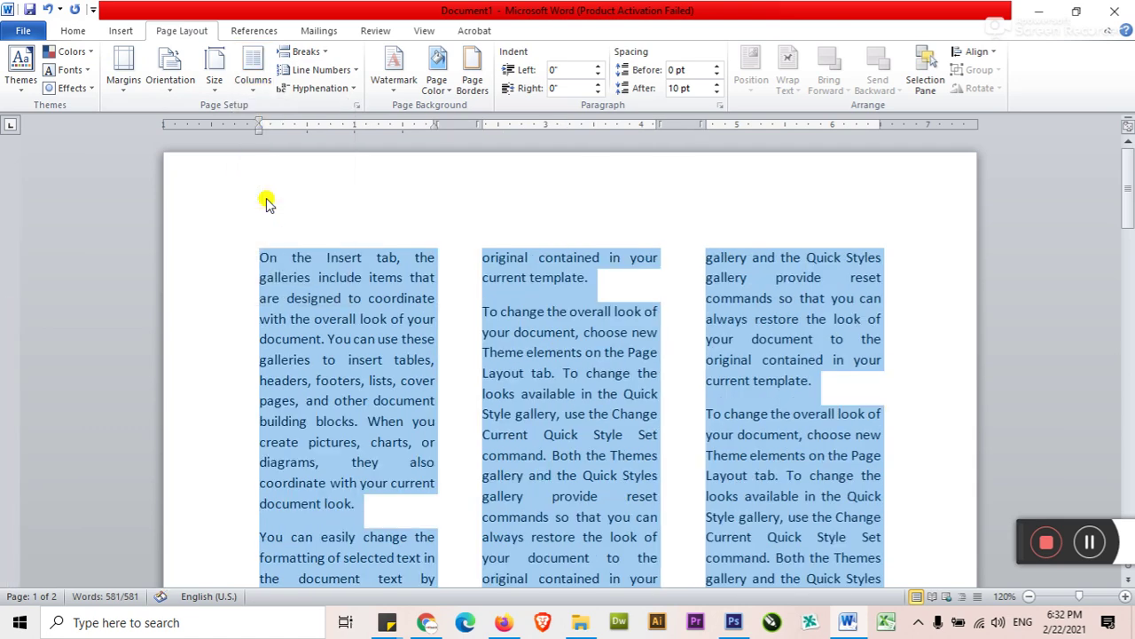
{"action": "left_click", "coordinate": [253, 67]}
{"action": "left_click", "coordinate": [270, 229]}
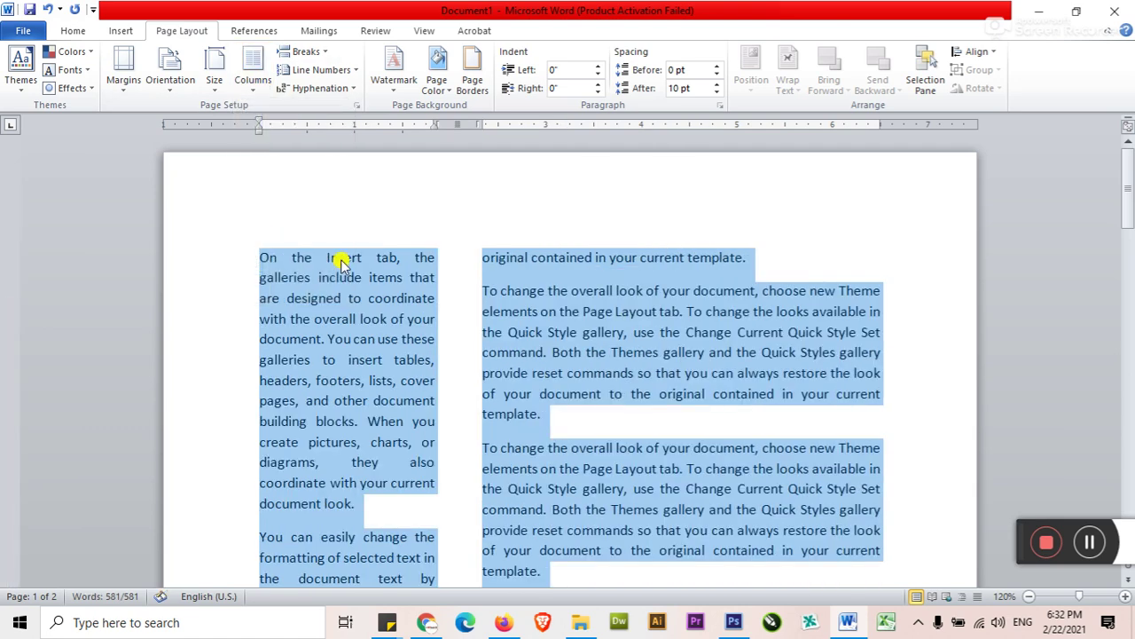
{"action": "left_click", "coordinate": [253, 67]}
{"action": "left_click", "coordinate": [289, 263]}
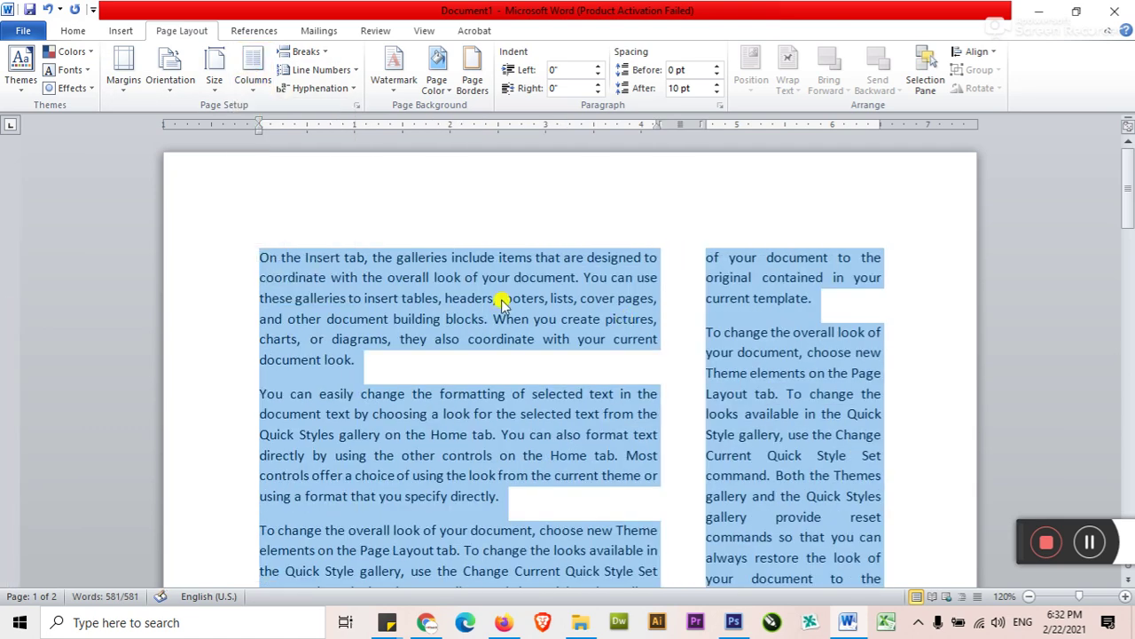
{"action": "left_click", "coordinate": [499, 298]}
- Set all the text back to two equal columns
{"action": "key", "text": "ctrl+a"}
{"action": "left_click", "coordinate": [214, 71]}
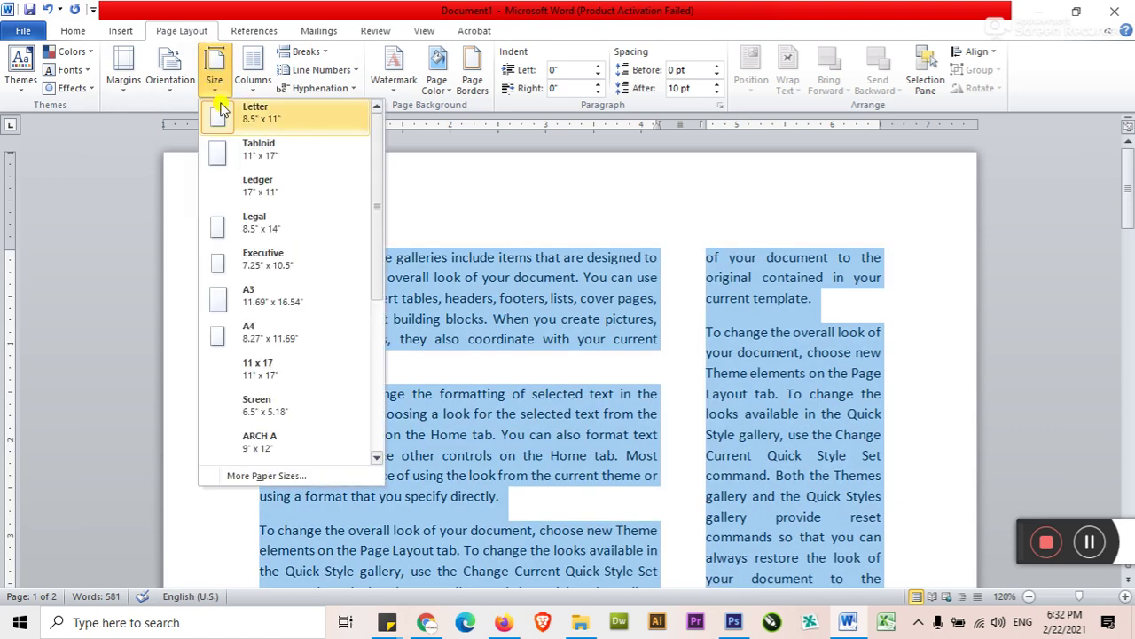
{"action": "left_click", "coordinate": [257, 71]}
{"action": "left_click", "coordinate": [277, 153]}
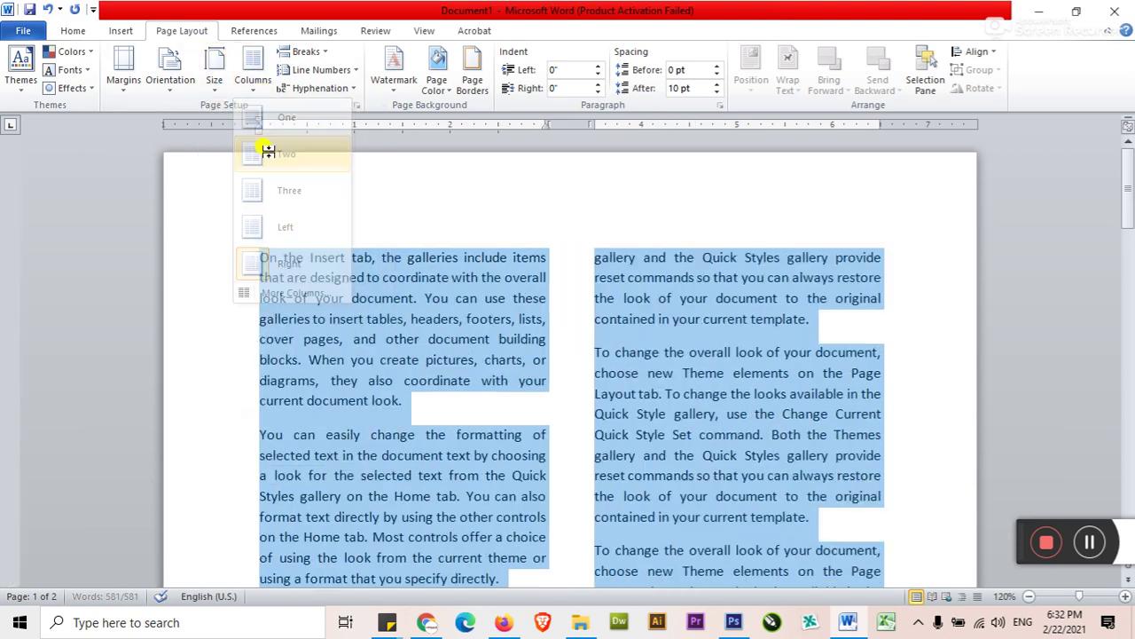
{"action": "left_click", "coordinate": [252, 80]}
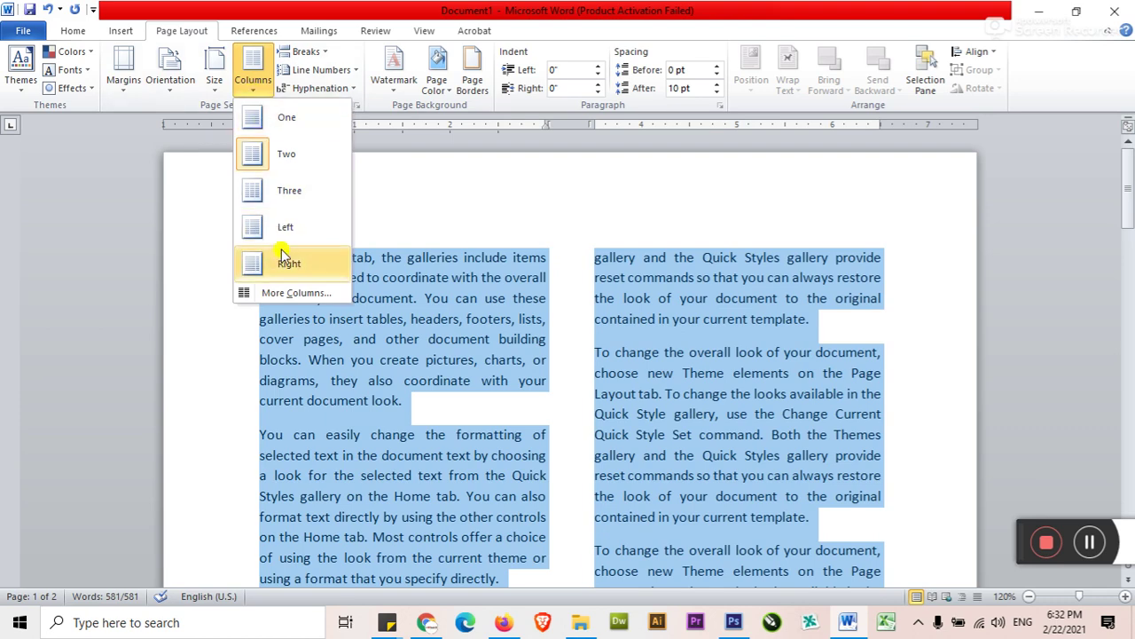
{"action": "left_click", "coordinate": [289, 293]}
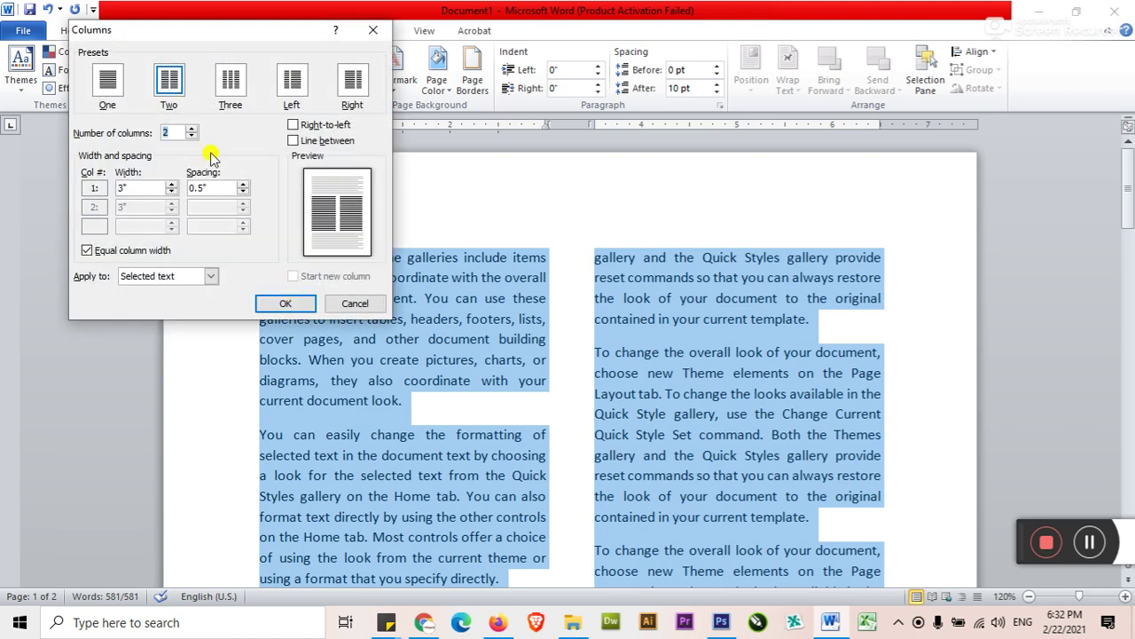
- Apply three equal columns with dividing lines, then scroll to check the second page
{"action": "left_click", "coordinate": [192, 131]}
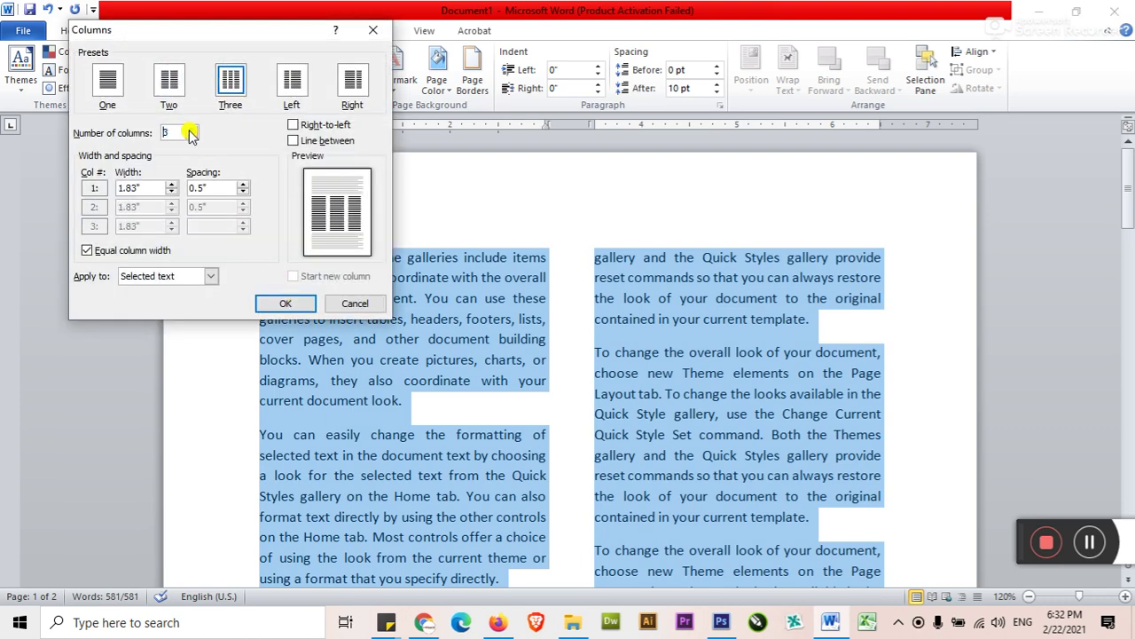
{"action": "left_click", "coordinate": [191, 136]}
{"action": "left_click", "coordinate": [192, 131]}
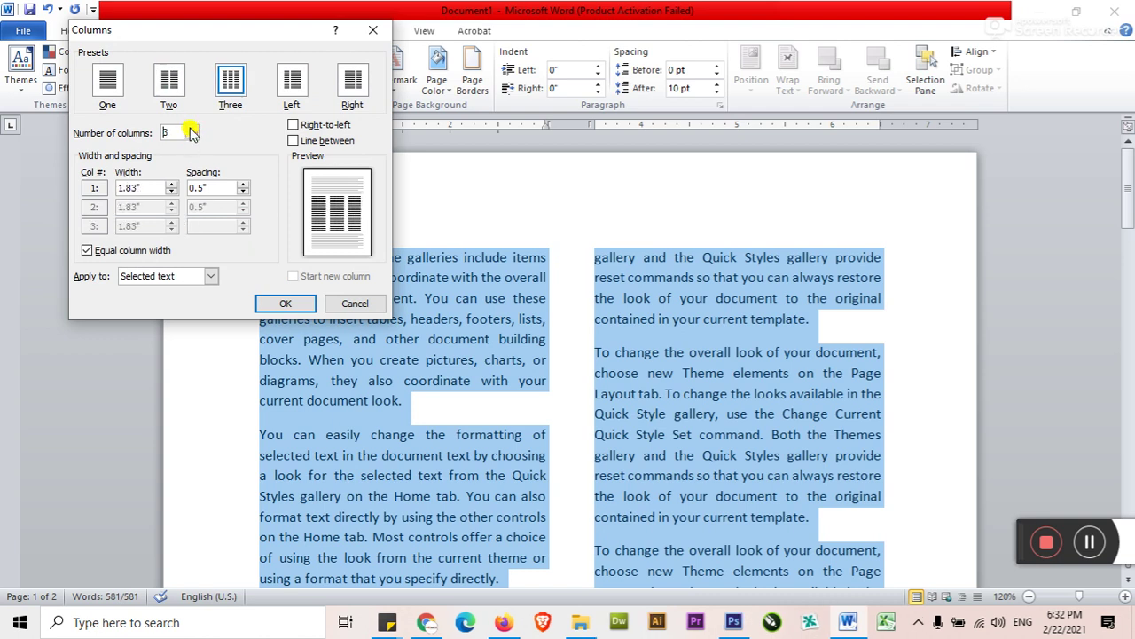
{"action": "left_click", "coordinate": [295, 142]}
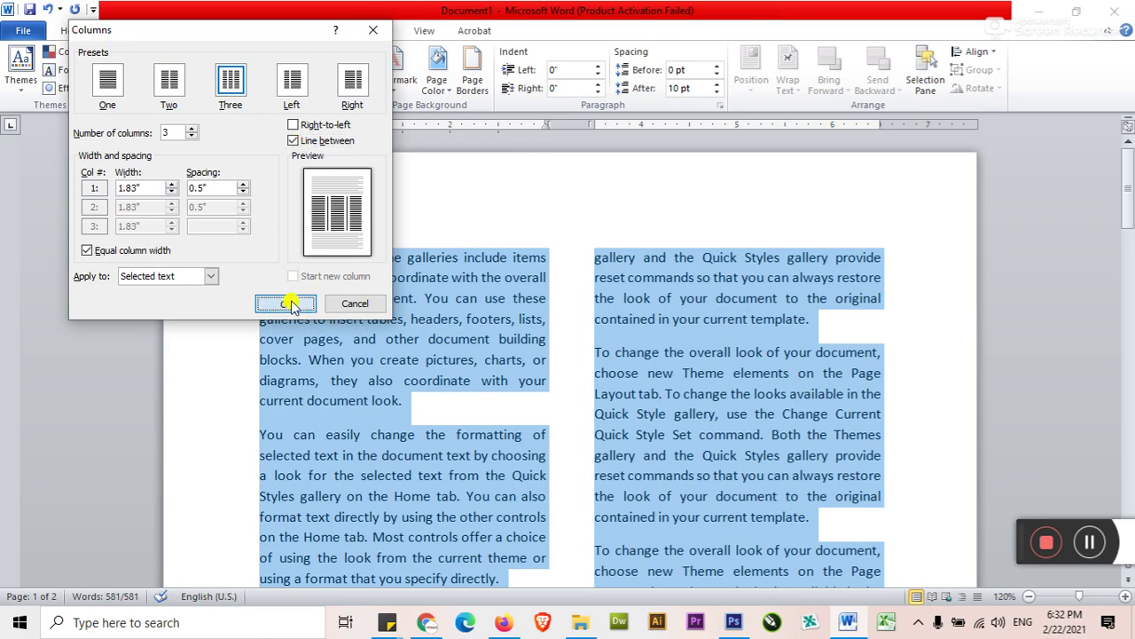
{"action": "left_click", "coordinate": [286, 304]}
{"action": "scroll", "coordinate": [683, 306], "scroll_direction": "down", "scroll_amount": 3}
{"action": "scroll", "coordinate": [683, 306], "scroll_direction": "down", "scroll_amount": 2}
{"action": "scroll", "coordinate": [683, 306], "scroll_direction": "up", "scroll_amount": 5}
{"action": "scroll", "coordinate": [684, 309], "scroll_direction": "down", "scroll_amount": 6, "text": "ctrl"}
{"action": "scroll", "coordinate": [679, 306], "scroll_direction": "down", "scroll_amount": 1, "text": "ctrl"}
{"action": "scroll", "coordinate": [677, 305], "scroll_direction": "down", "scroll_amount": 1, "text": "ctrl"}
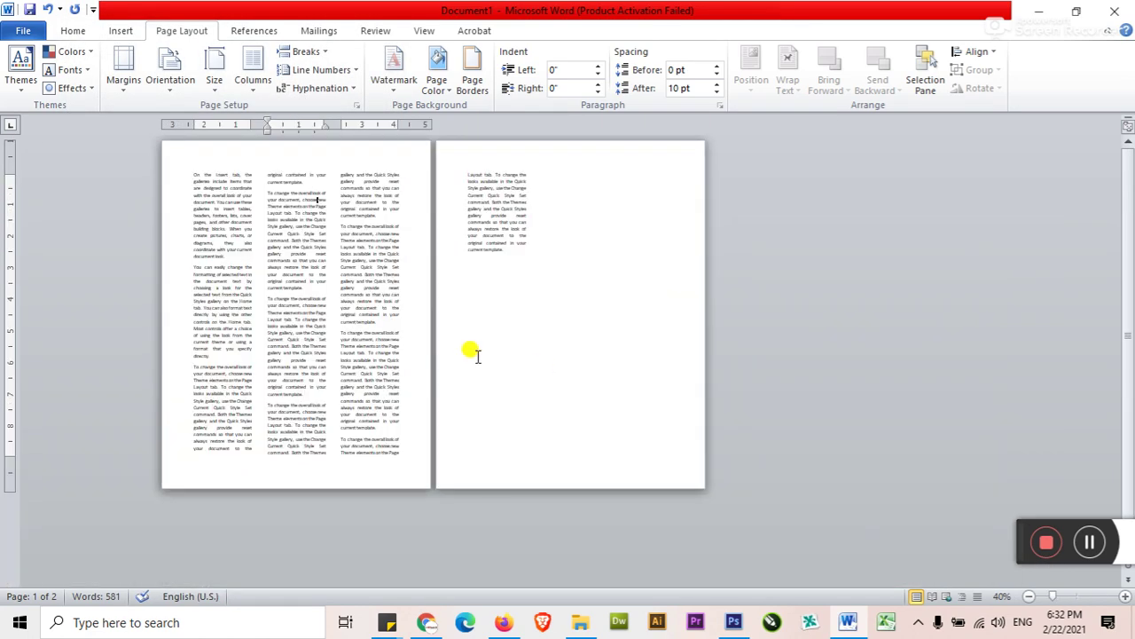
- Paste three more copies of the page-2 sample text at its end
{"action": "left_click_drag", "start_coordinate": [507, 250], "coordinate": [450, 177]}
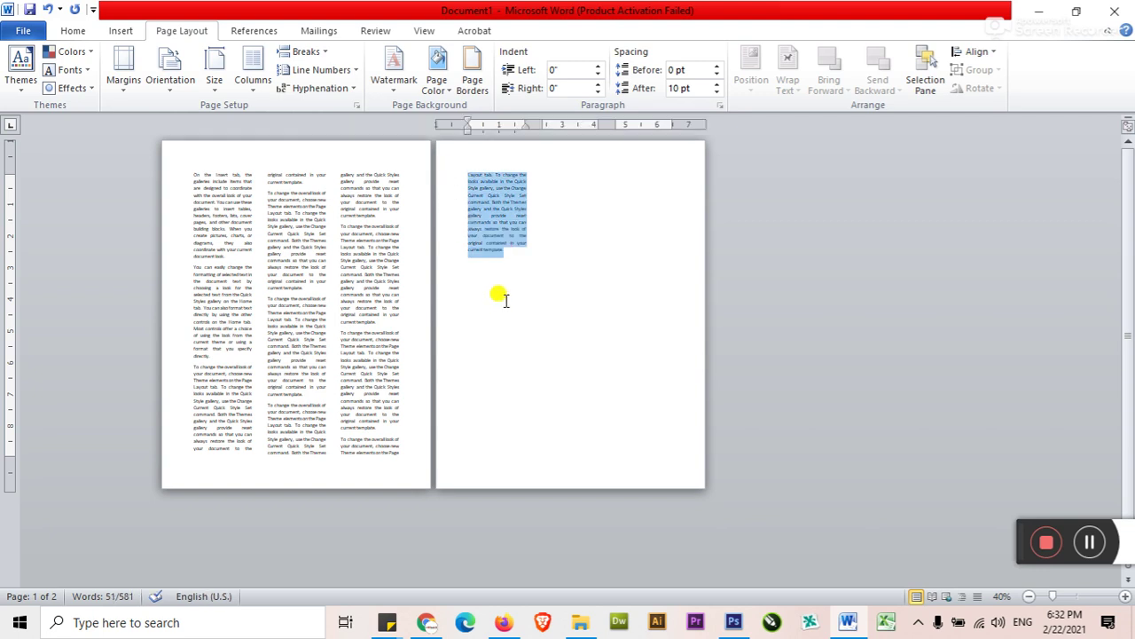
{"action": "left_click", "coordinate": [502, 257]}
{"action": "key", "text": "ctrl+v"}
{"action": "key", "text": "ctrl+v"}
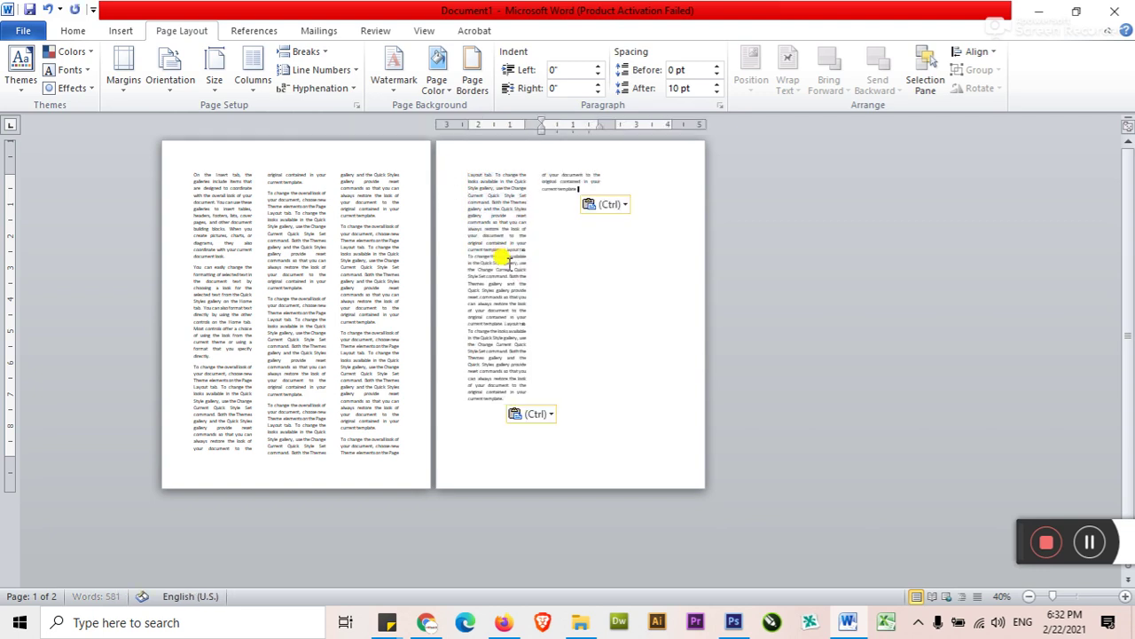
{"action": "key", "text": "ctrl+v"}
{"action": "key", "text": "ctrl+v"}
{"action": "key", "text": "ctrl+v"}
{"action": "key", "text": "ctrl+v"}
{"action": "key", "text": "ctrl+v"}
{"action": "key", "text": "ctrl+v"}
{"action": "key", "text": "ctrl+v"}
{"action": "key", "text": "ctrl+v"}
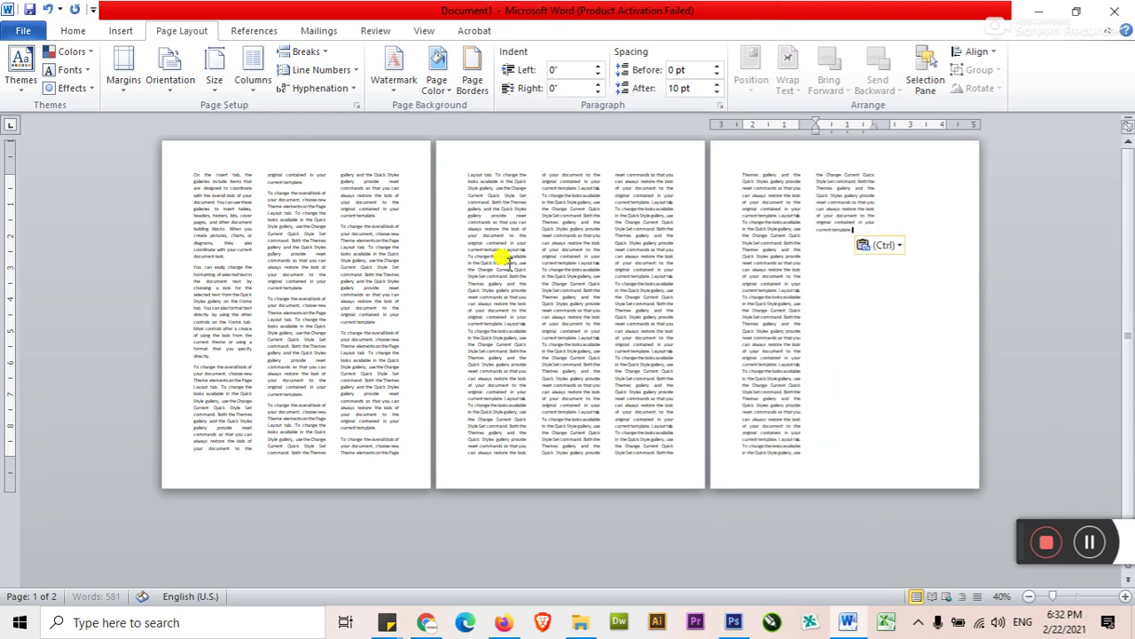
{"action": "key", "text": "ctrl+v"}
{"action": "key", "text": "ctrl+v"}
{"action": "key", "text": "ctrl+v"}
{"action": "key", "text": "ctrl+v"}
{"action": "key", "text": "ctrl+v"}
{"action": "key", "text": "ctrl+v"}
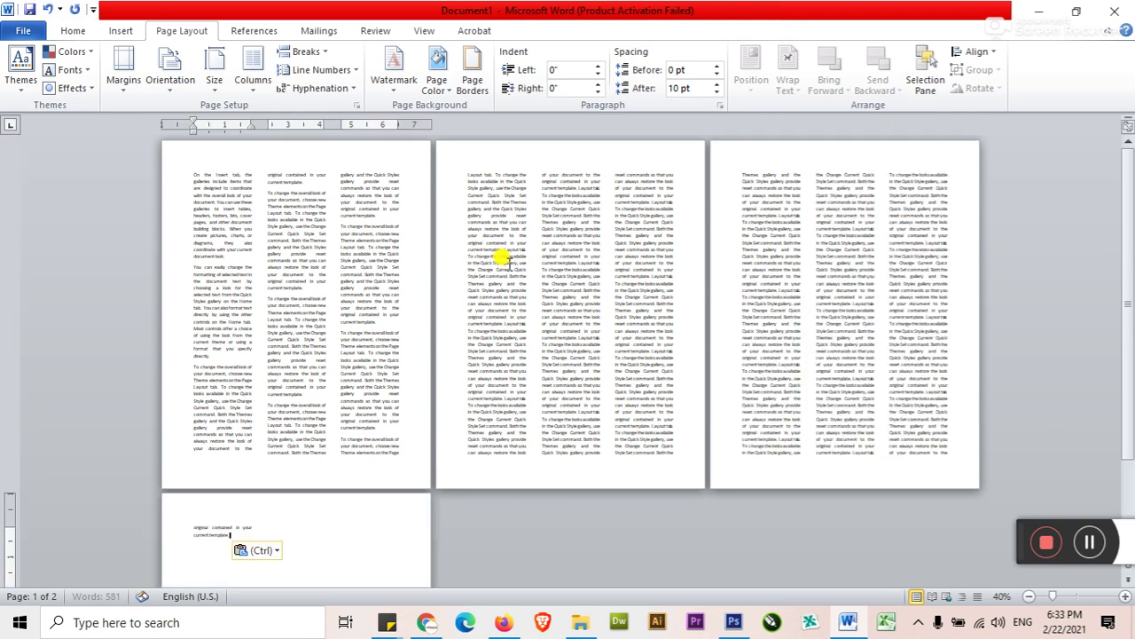
- Select text across the columns on pages 1 and 2 to check the layout
{"action": "left_click_drag", "start_coordinate": [240, 181], "coordinate": [372, 401]}
{"action": "mouse_move", "coordinate": [487, 196]}
{"action": "left_mouse_down"}
{"action": "mouse_move", "coordinate": [530, 220]}
{"action": "mouse_move", "coordinate": [613, 355]}
{"action": "left_mouse_up"}
{"action": "left_click", "coordinate": [593, 368]}
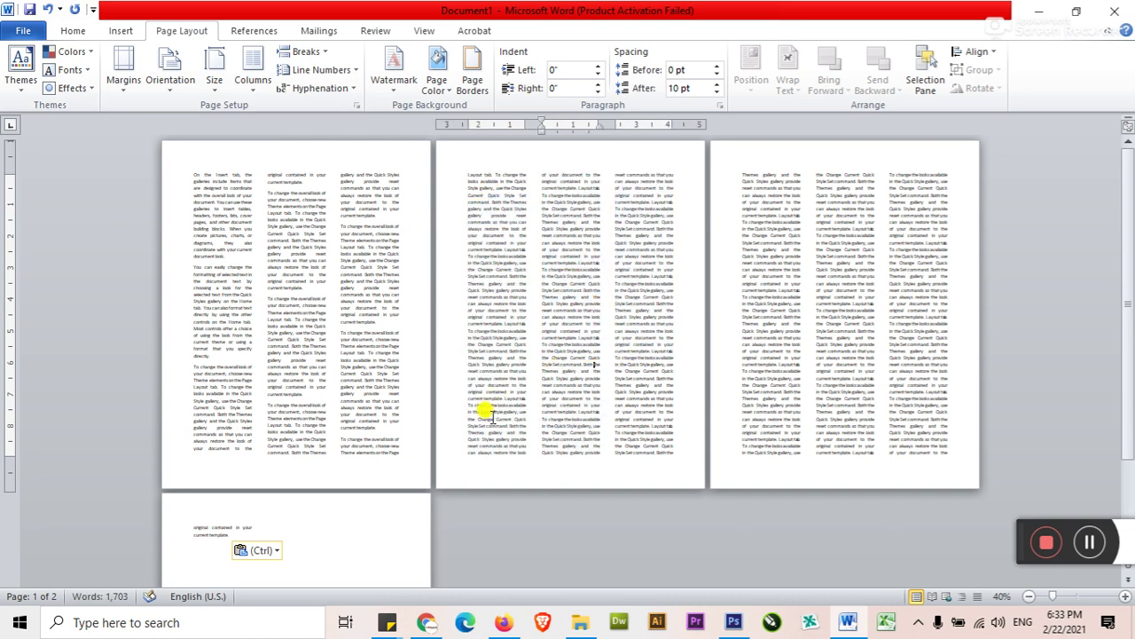
{"action": "left_click_drag", "start_coordinate": [492, 222], "coordinate": [629, 316]}
{"action": "left_click", "coordinate": [602, 358]}
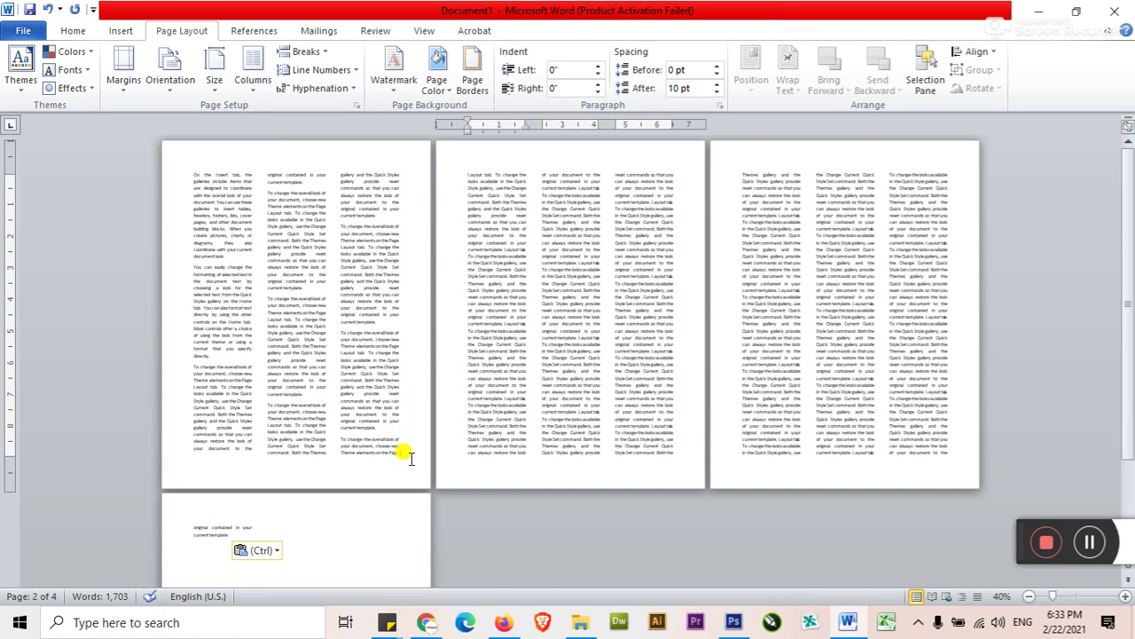
- Apply a two-column layout from this point forward via More Columns
{"action": "left_click", "coordinate": [257, 87]}
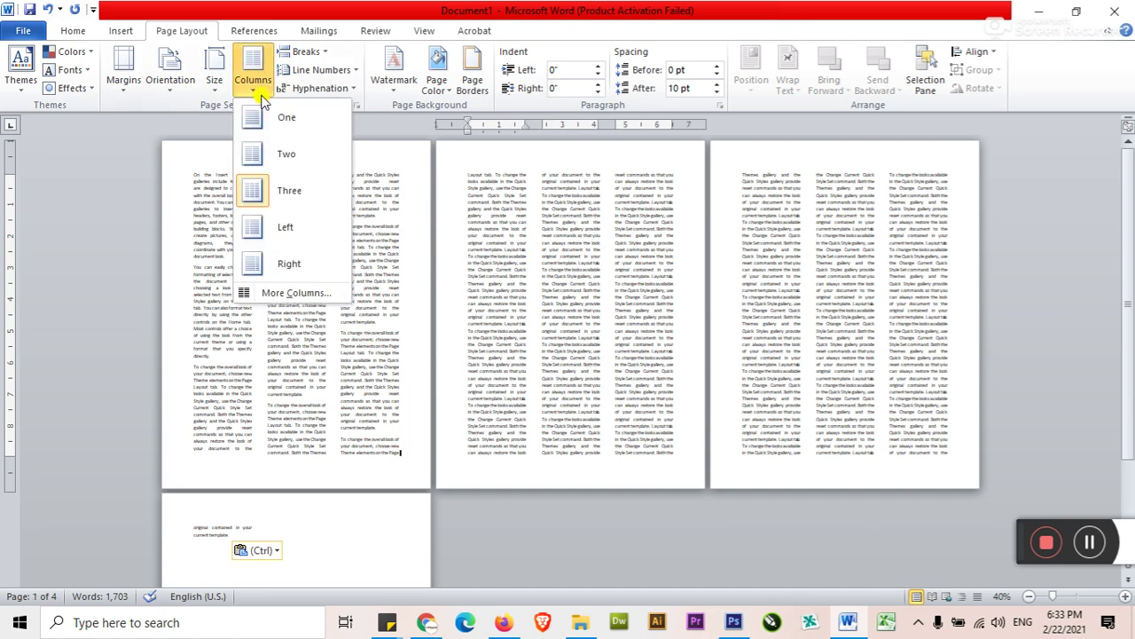
{"action": "left_click", "coordinate": [289, 293]}
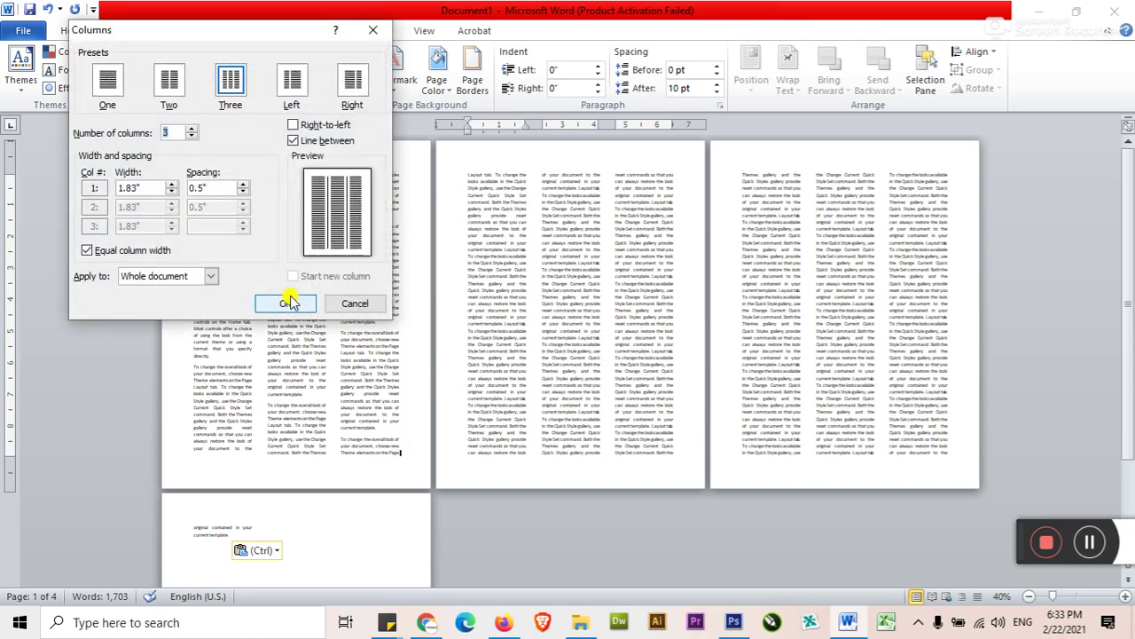
{"action": "left_click", "coordinate": [170, 87]}
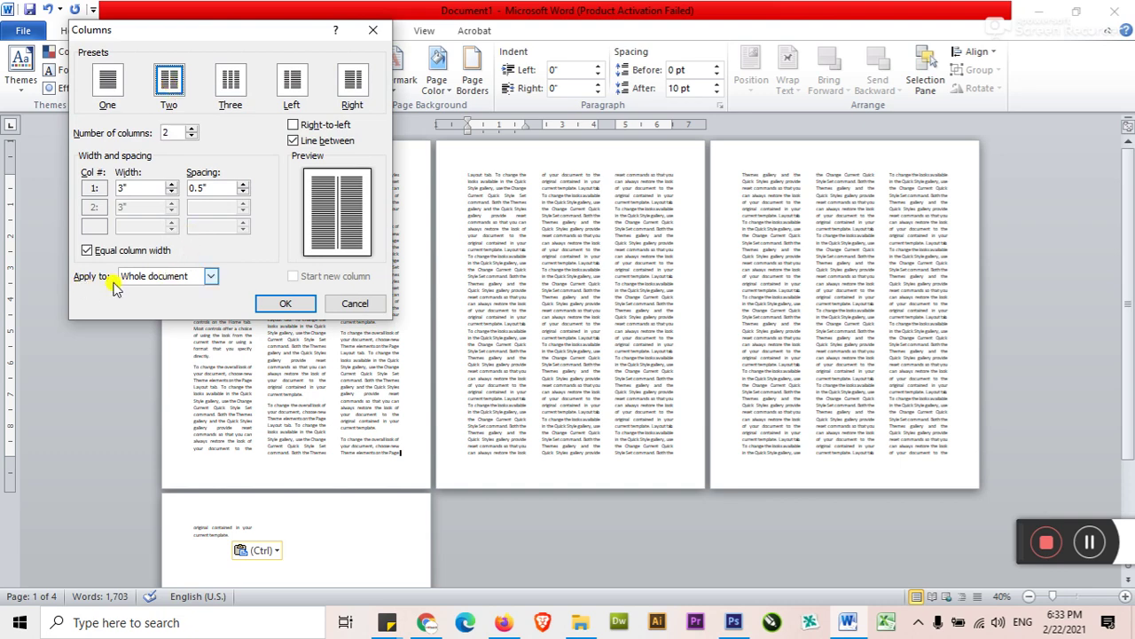
{"action": "left_click", "coordinate": [151, 276]}
{"action": "left_click", "coordinate": [148, 304]}
{"action": "left_click", "coordinate": [274, 303]}
{"action": "mouse_move", "coordinate": [494, 205]}
{"action": "left_mouse_down"}
{"action": "mouse_move", "coordinate": [304, 284]}
{"action": "mouse_move", "coordinate": [349, 317]}
{"action": "left_mouse_up"}
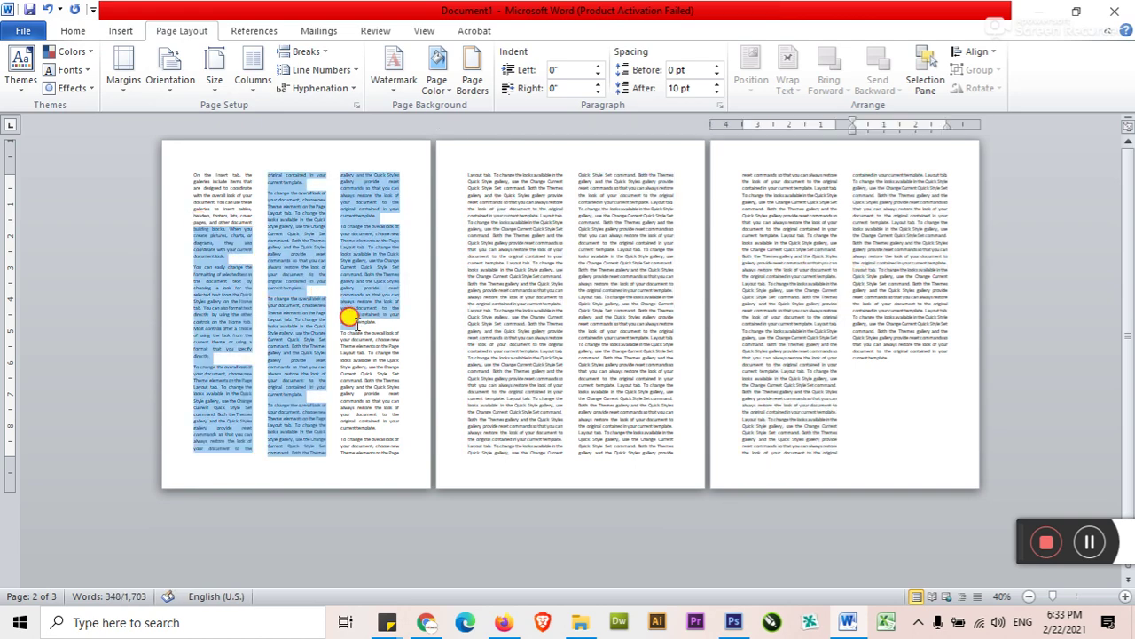
{"action": "left_click", "coordinate": [332, 360]}
- Apply three columns from page 2's last line forward
{"action": "left_click", "coordinate": [683, 456]}
{"action": "left_click", "coordinate": [252, 71]}
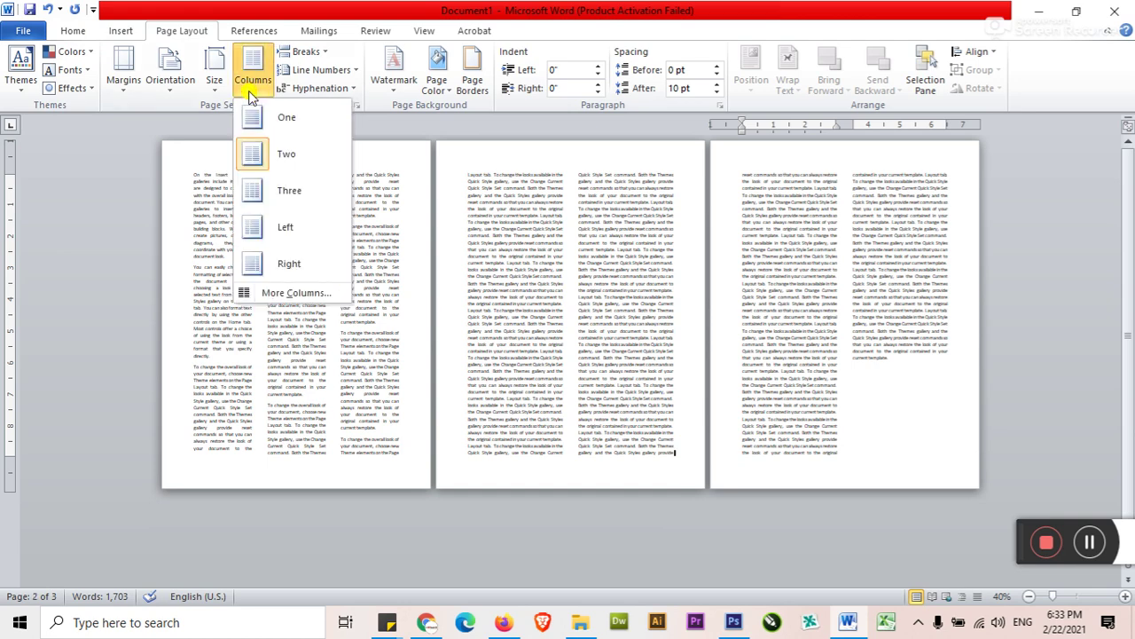
{"action": "left_click", "coordinate": [300, 290]}
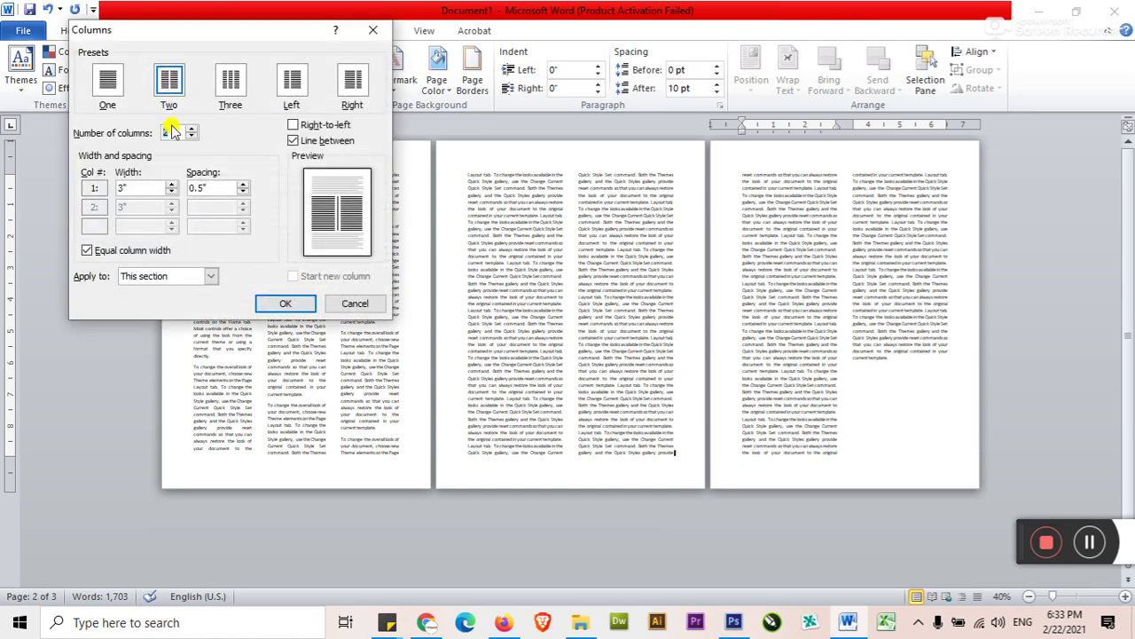
{"action": "left_click", "coordinate": [222, 83]}
{"action": "left_click", "coordinate": [207, 278]}
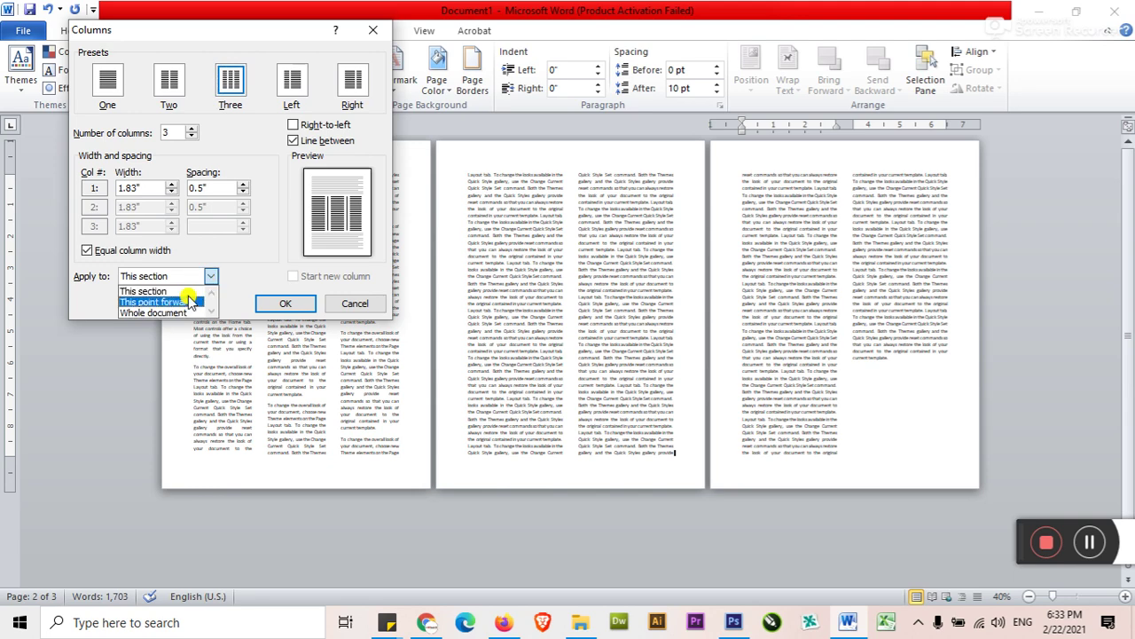
{"action": "left_click", "coordinate": [158, 303]}
{"action": "left_click", "coordinate": [286, 303]}
- Select all the text and set the whole document back to one column
{"action": "left_click_drag", "start_coordinate": [763, 188], "coordinate": [921, 297]}
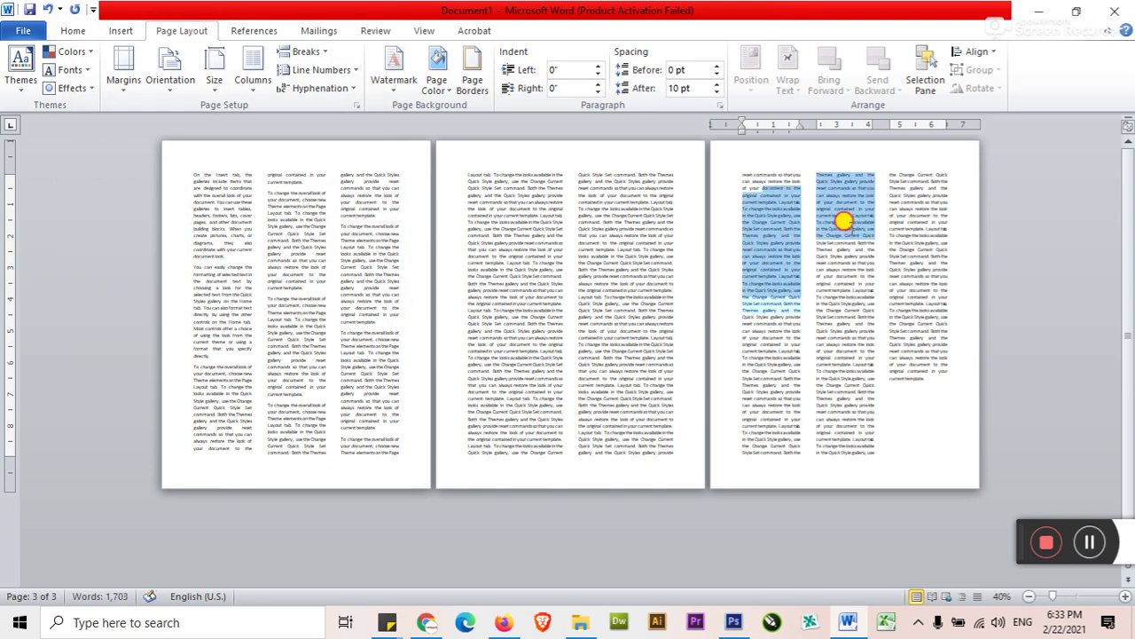
{"action": "left_click", "coordinate": [893, 328]}
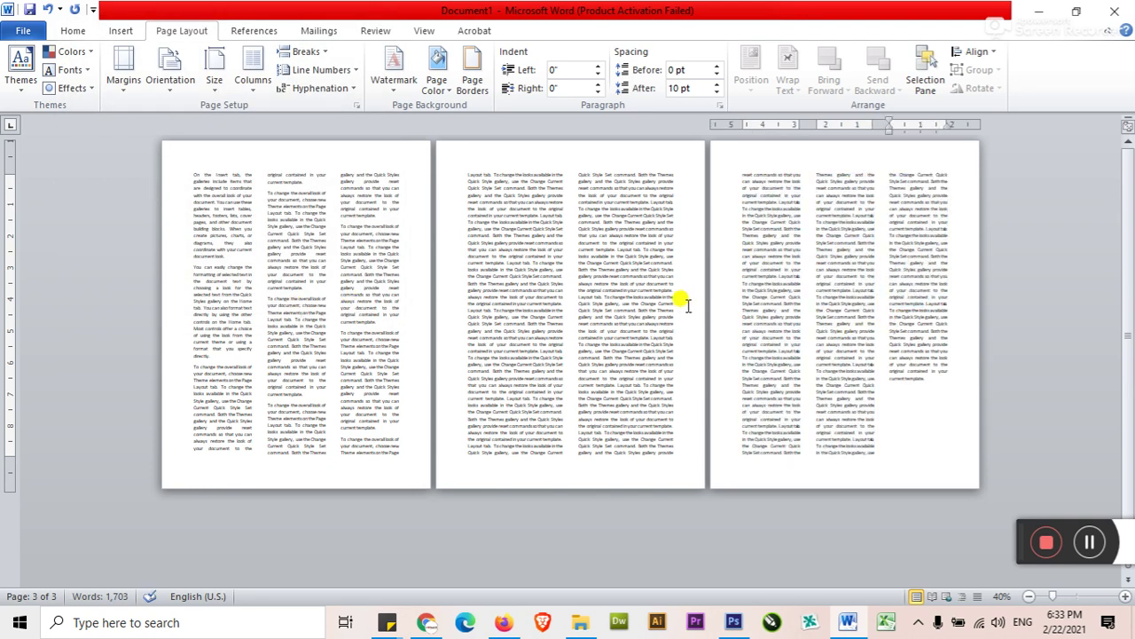
{"action": "key", "text": "ctrl+a"}
{"action": "left_click", "coordinate": [253, 79]}
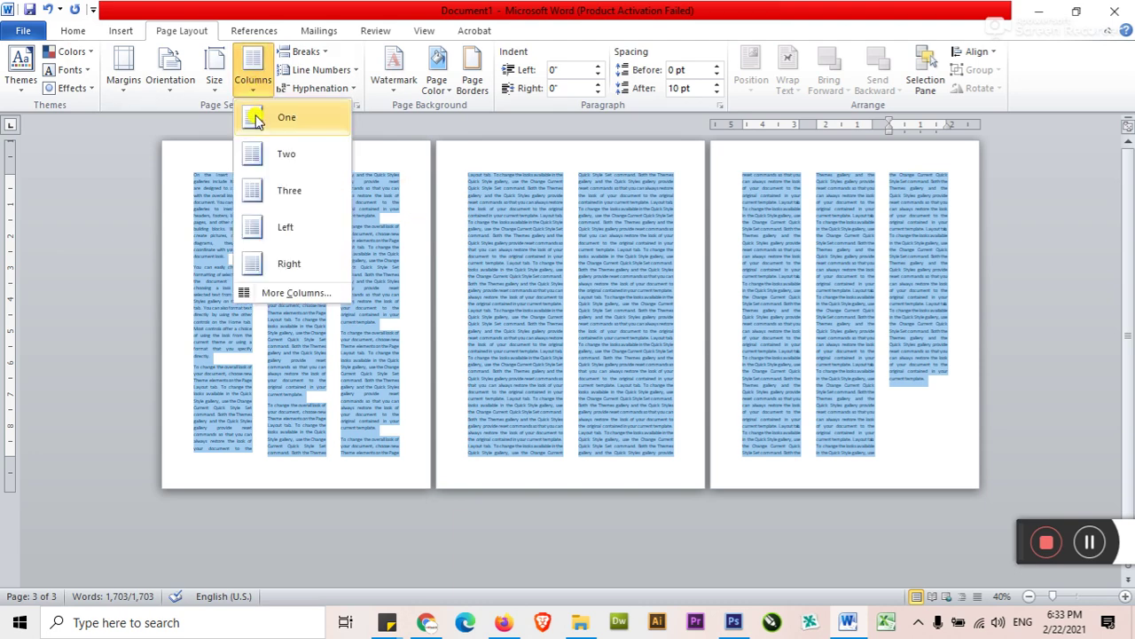
{"action": "left_click", "coordinate": [255, 118]}
{"action": "left_click", "coordinate": [287, 249]}
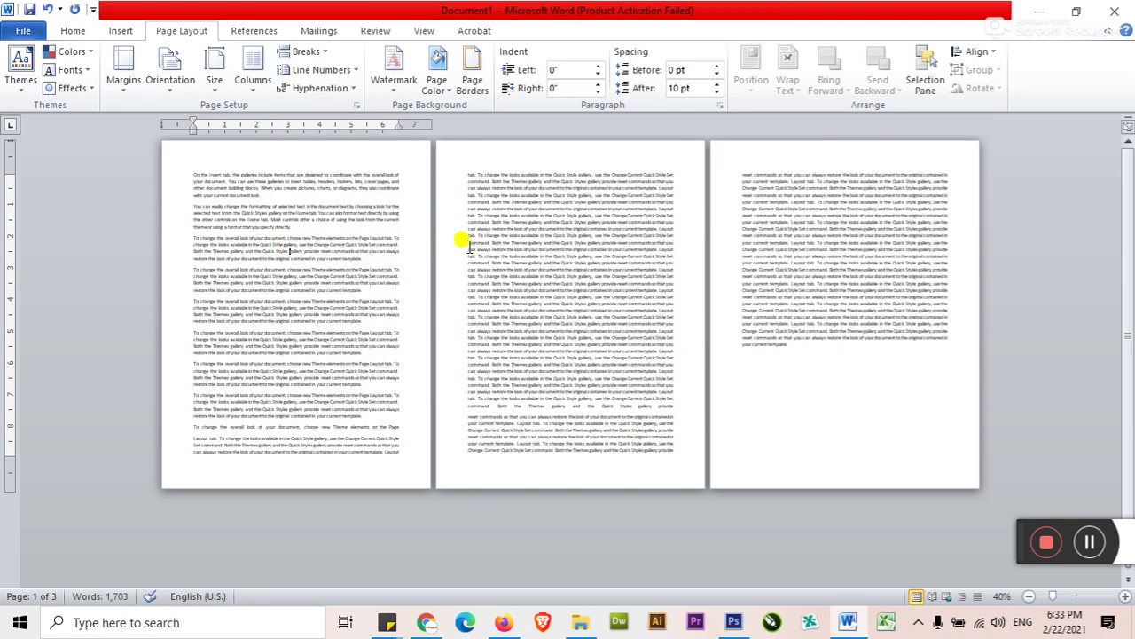
- Create a new two-column document containing bold text 'df asdf asdf asdfsa'
{"action": "key", "text": "ctrl+n"}
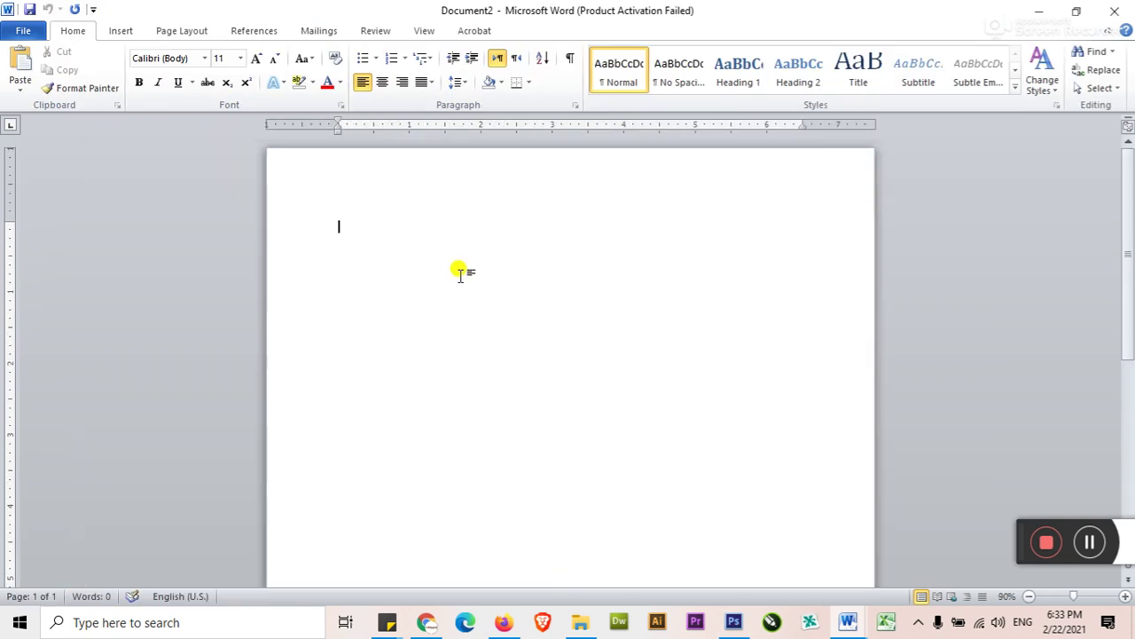
{"action": "left_click", "coordinate": [197, 31]}
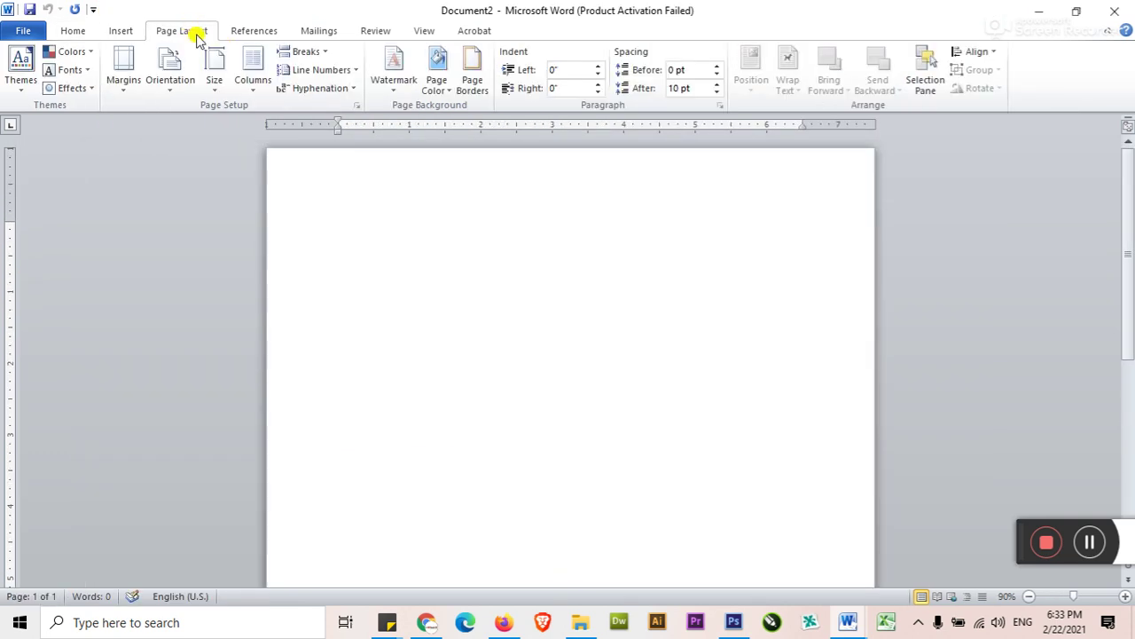
{"action": "left_click", "coordinate": [252, 69]}
{"action": "left_click", "coordinate": [260, 156]}
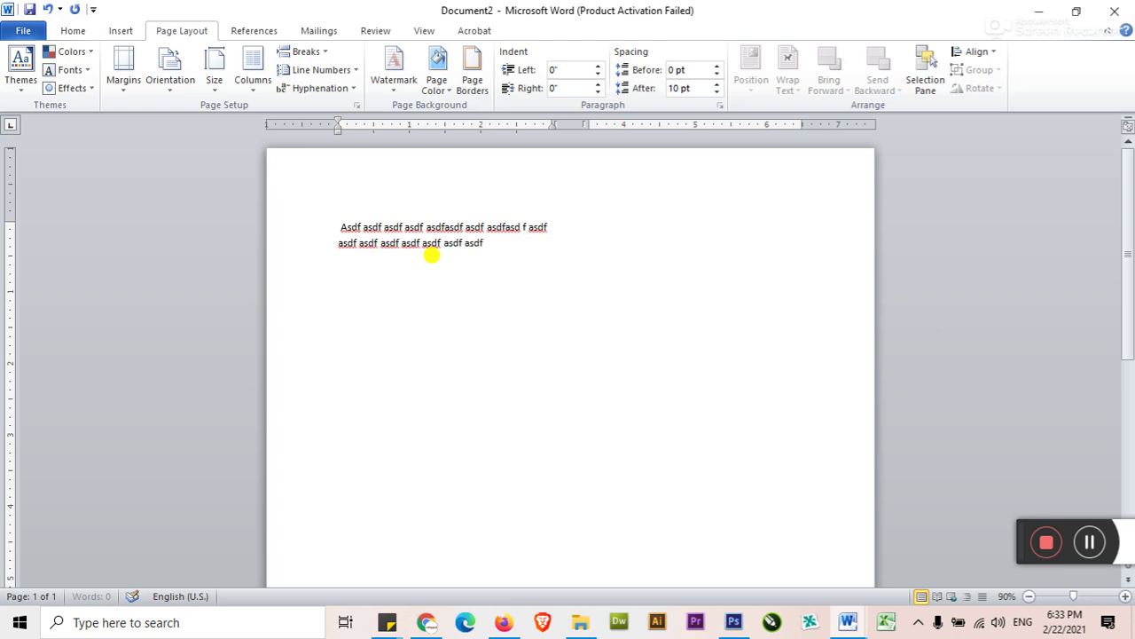
{"action": "type", "text": "asdf asdf asdf asdf asdf asdf"}
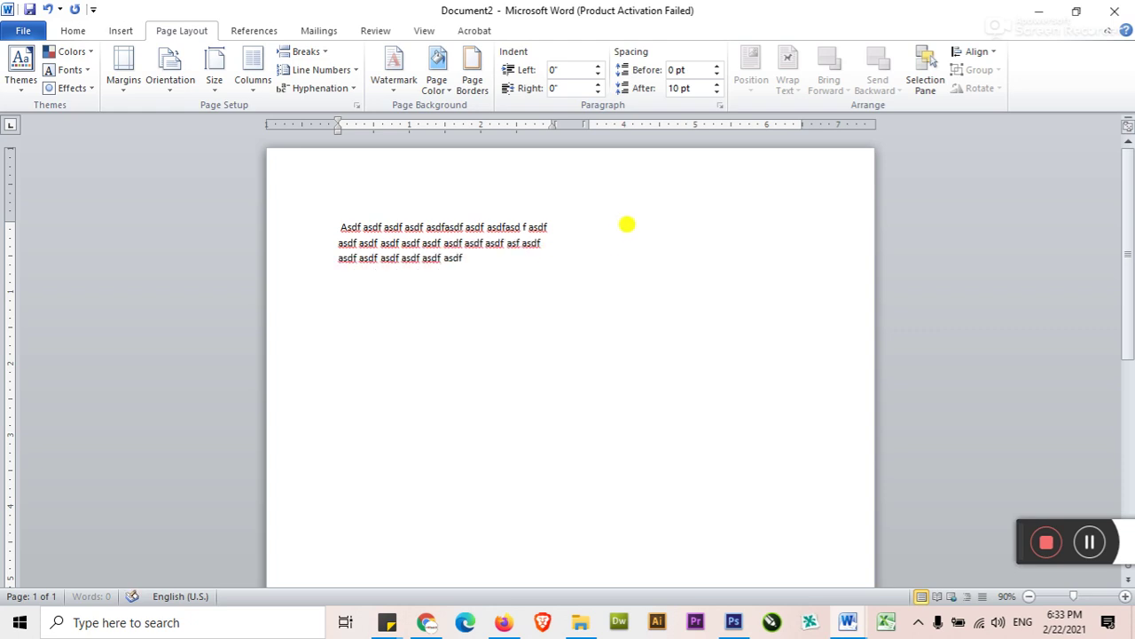
{"action": "type", "text": "sa"}
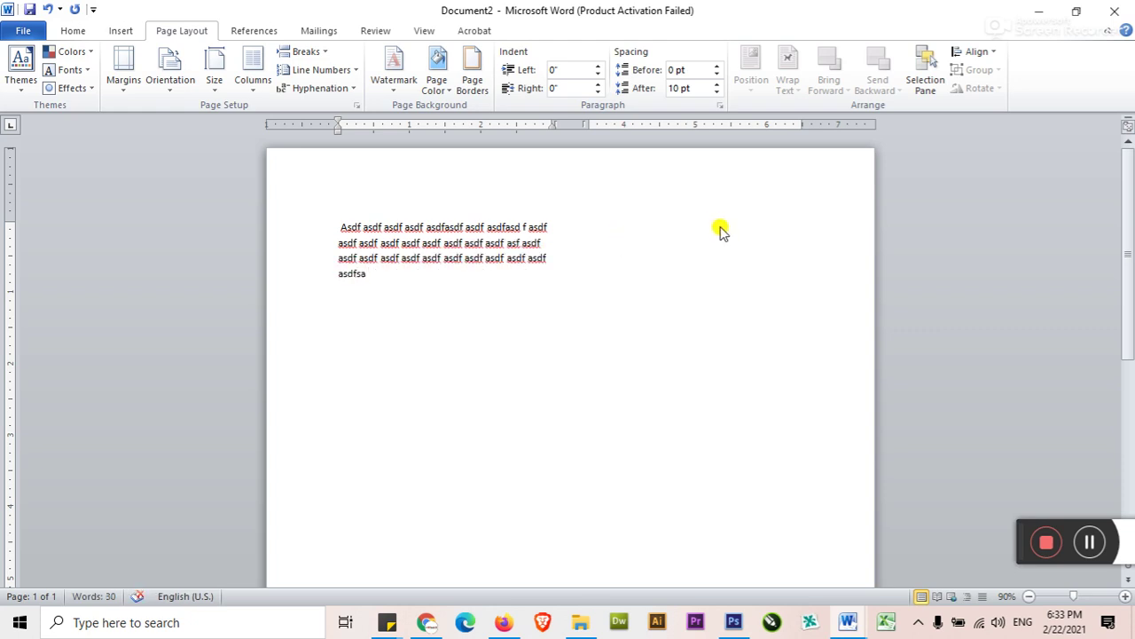
{"action": "key", "text": "ctrl+a"}
{"action": "key", "text": "ctrl+b"}
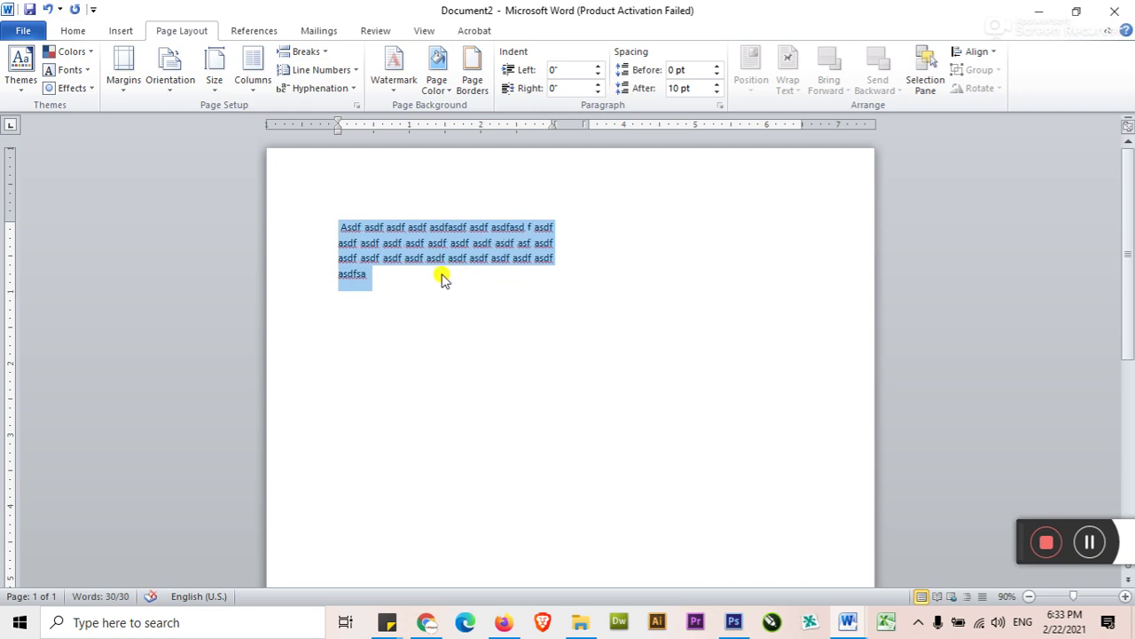
- Insert a column break, add more text in both columns, then close without saving
{"action": "left_click", "coordinate": [387, 275]}
{"action": "left_click", "coordinate": [314, 56]}
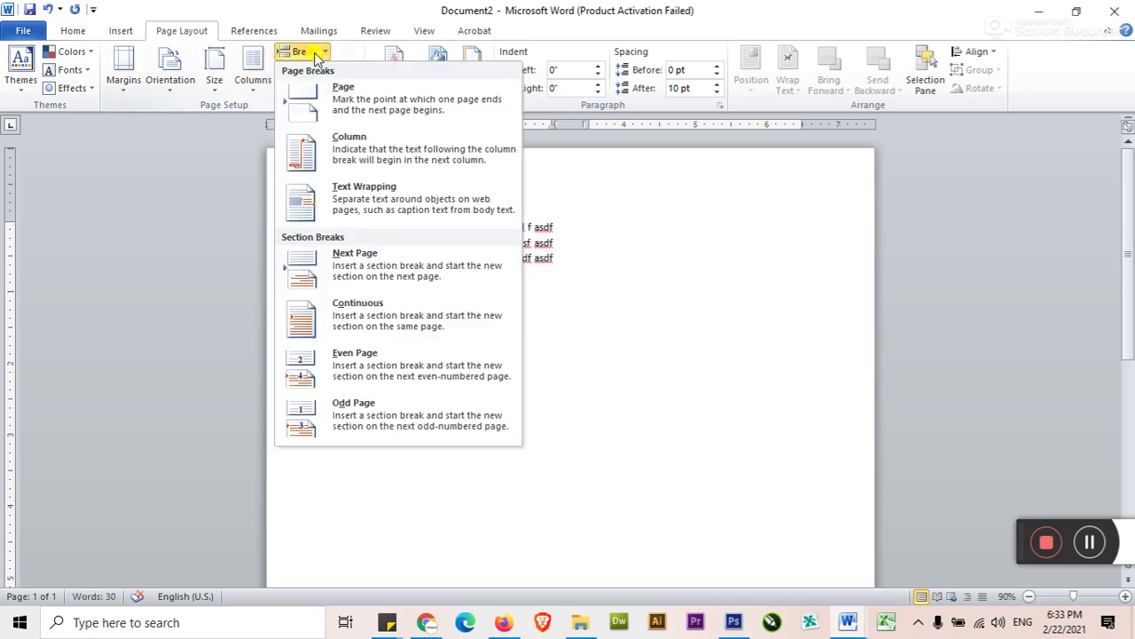
{"action": "left_click", "coordinate": [347, 152]}
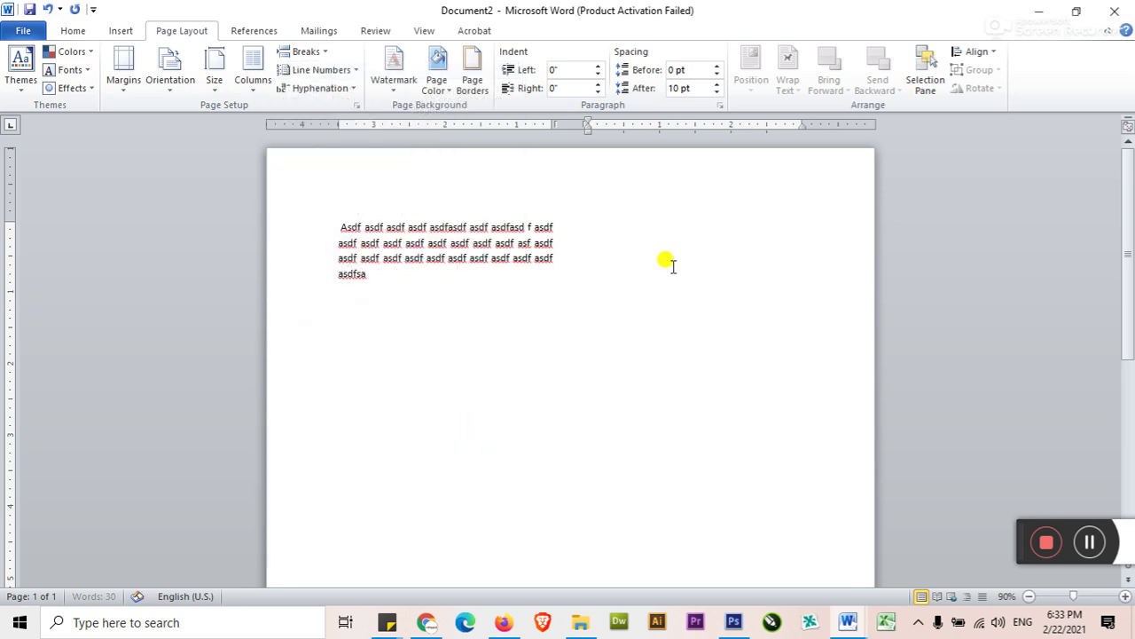
{"action": "type", "text": "asdfas df asdf asdf asdfasd"}
{"action": "double_click", "coordinate": [532, 275]}
{"action": "type", "text": "asdfadf asdf asdfasdf as"}
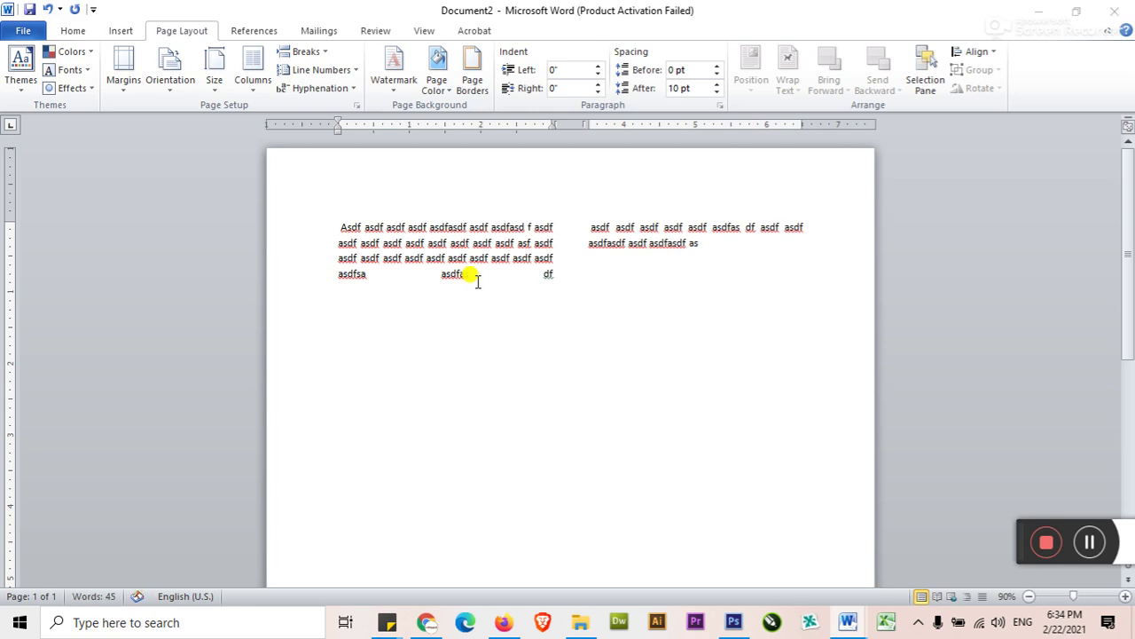
{"action": "key", "text": "ctrl+w"}
{"action": "left_click", "coordinate": [577, 325]}
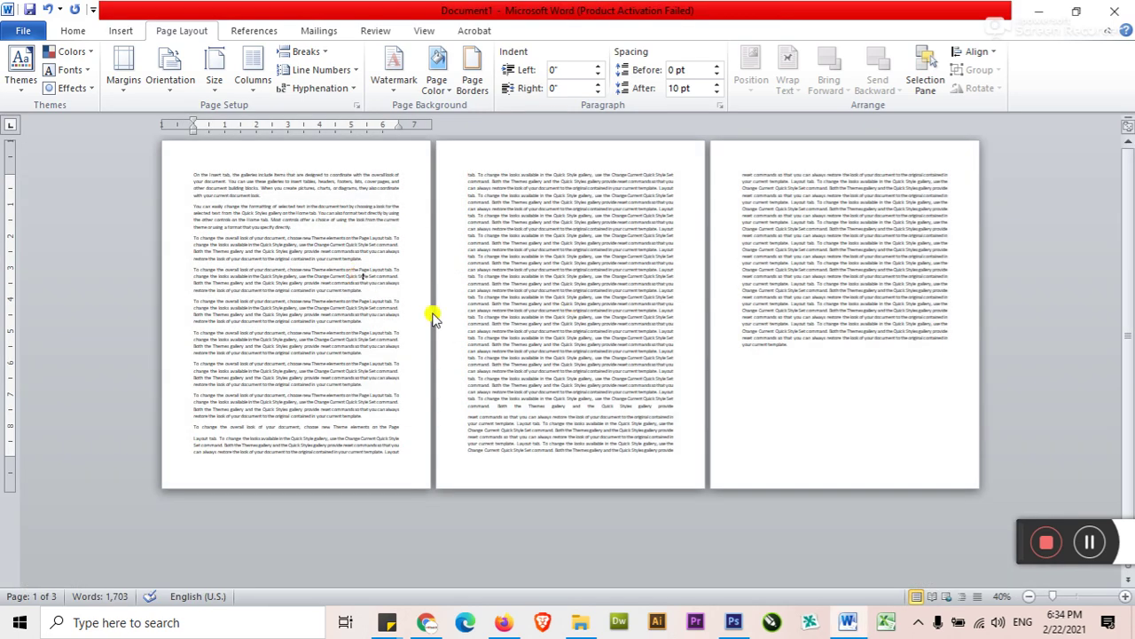
- Number all the document's lines continuously
{"action": "key", "text": "ctrl+a"}
{"action": "scroll", "coordinate": [357, 353], "scroll_direction": "up", "scroll_amount": 3}
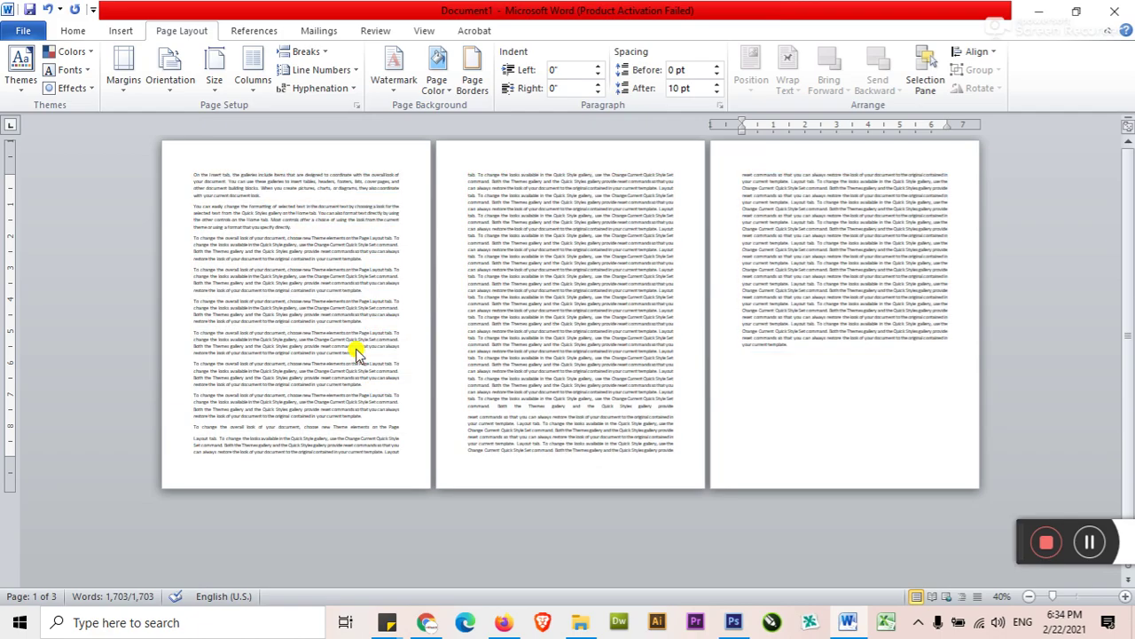
{"action": "scroll", "coordinate": [358, 352], "scroll_direction": "up", "scroll_amount": 1}
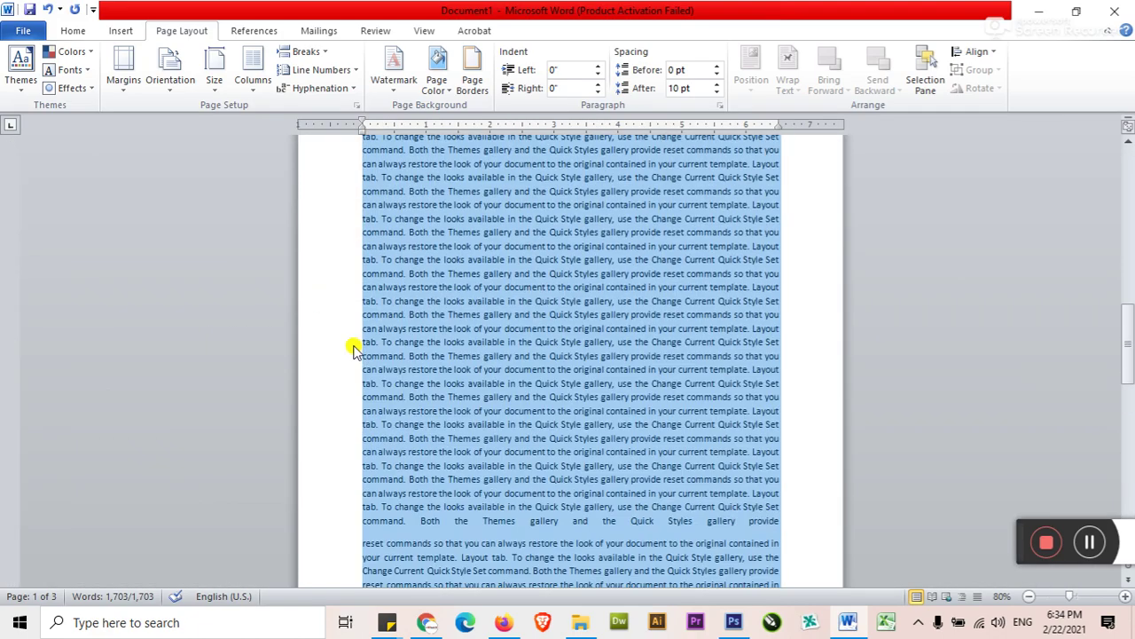
{"action": "scroll", "coordinate": [358, 352], "scroll_direction": "up", "scroll_amount": 10}
{"action": "scroll", "coordinate": [364, 282], "scroll_direction": "up", "scroll_amount": 1}
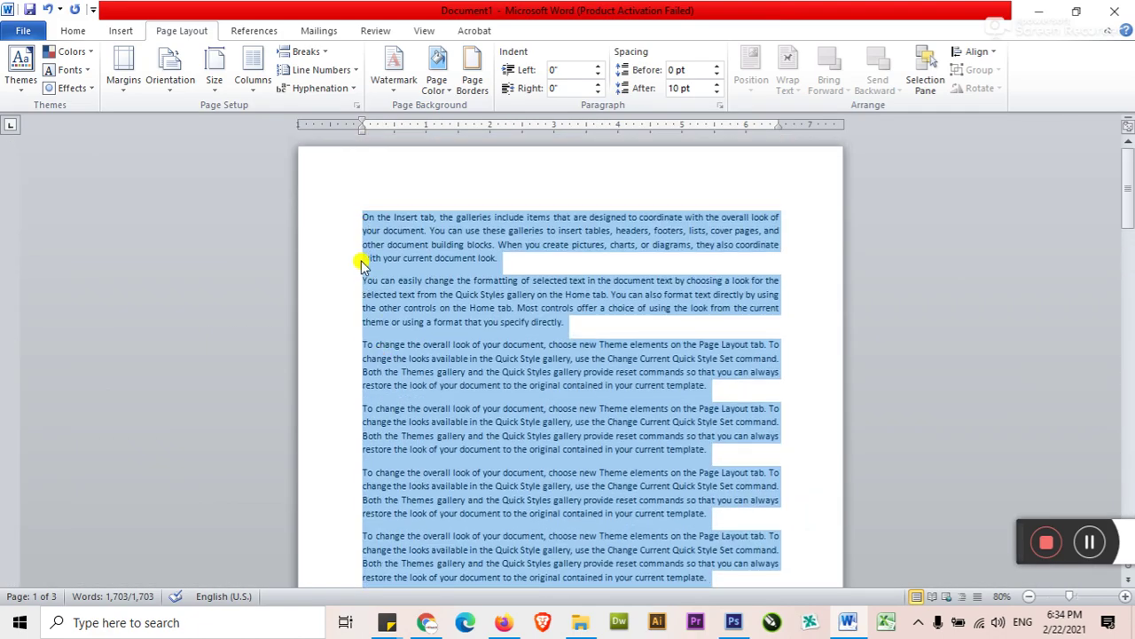
{"action": "left_click", "coordinate": [351, 72]}
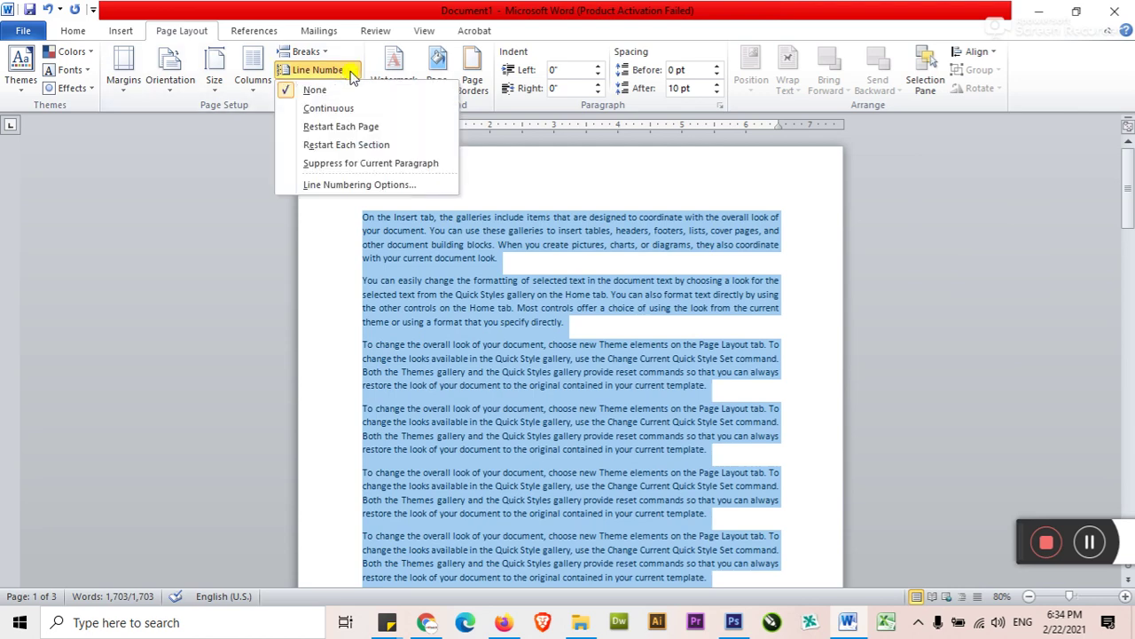
{"action": "left_click", "coordinate": [329, 108]}
{"action": "left_click", "coordinate": [321, 259]}
- Toggle line numbering off and back to continuous for the whole text
{"action": "scroll", "coordinate": [341, 266], "scroll_direction": "down", "scroll_amount": 3}
{"action": "scroll", "coordinate": [341, 266], "scroll_direction": "down", "scroll_amount": 3}
{"action": "scroll", "coordinate": [341, 270], "scroll_direction": "down", "scroll_amount": 3}
{"action": "scroll", "coordinate": [341, 275], "scroll_direction": "down", "scroll_amount": 3}
{"action": "scroll", "coordinate": [346, 292], "scroll_direction": "down", "scroll_amount": 3}
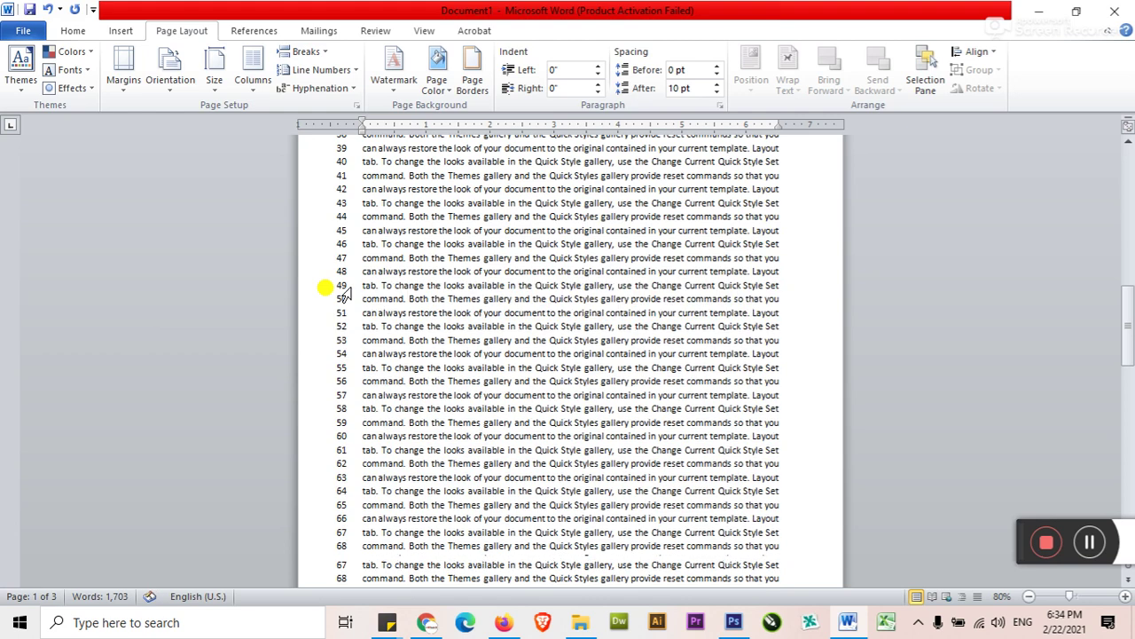
{"action": "scroll", "coordinate": [347, 293], "scroll_direction": "down", "scroll_amount": 2}
{"action": "key", "text": "ctrl+a"}
{"action": "left_click", "coordinate": [321, 69]}
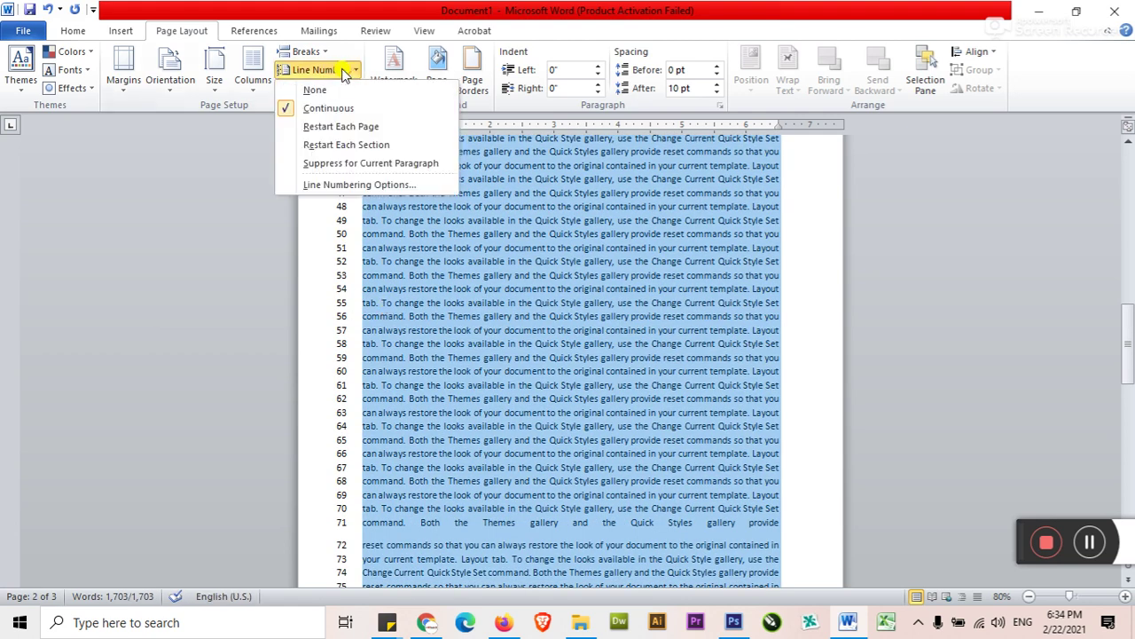
{"action": "left_click", "coordinate": [334, 92]}
{"action": "left_click", "coordinate": [321, 69]}
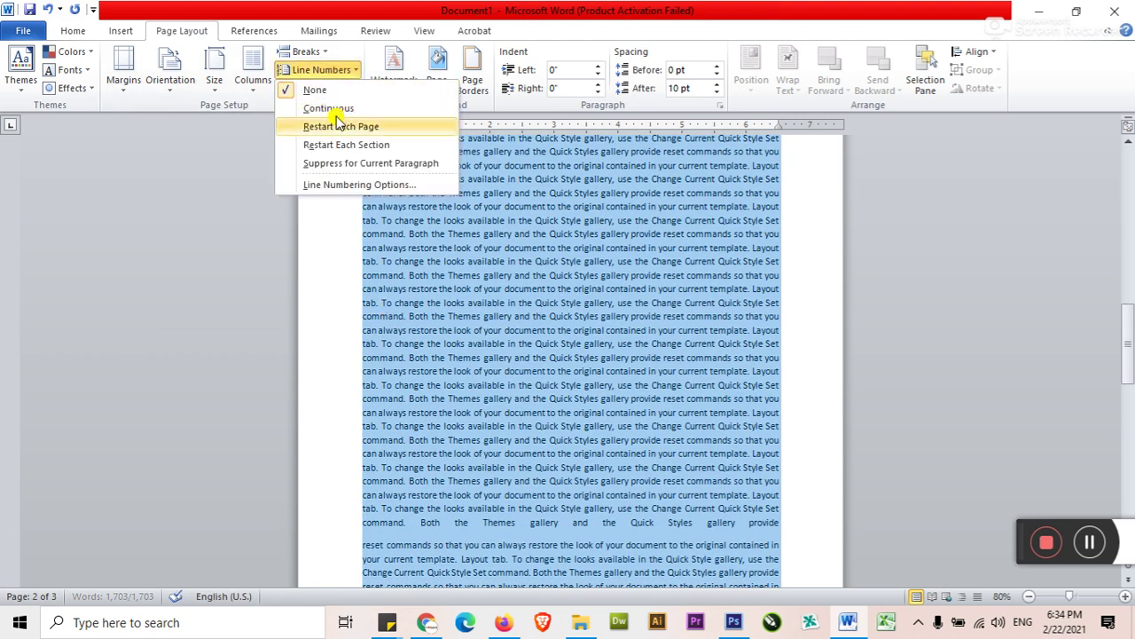
{"action": "left_click", "coordinate": [337, 110]}
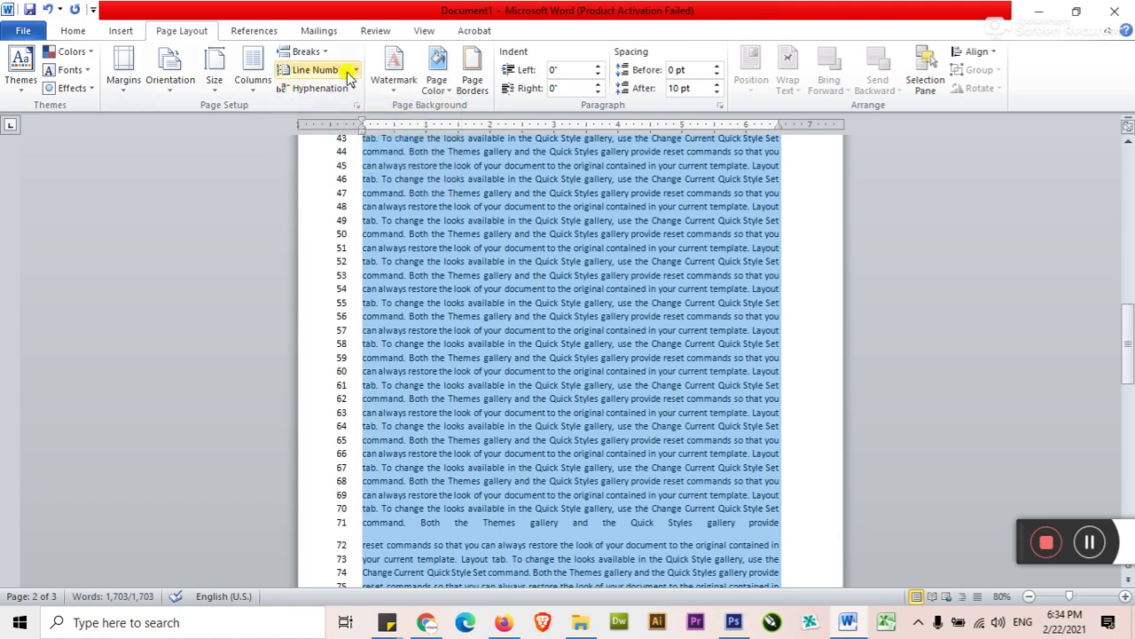
- Set line numbering to None and return to the top of the document
{"action": "left_click", "coordinate": [319, 69]}
{"action": "left_click", "coordinate": [347, 95]}
{"action": "left_click", "coordinate": [441, 274]}
{"action": "scroll", "coordinate": [441, 279], "scroll_direction": "up", "scroll_amount": 3}
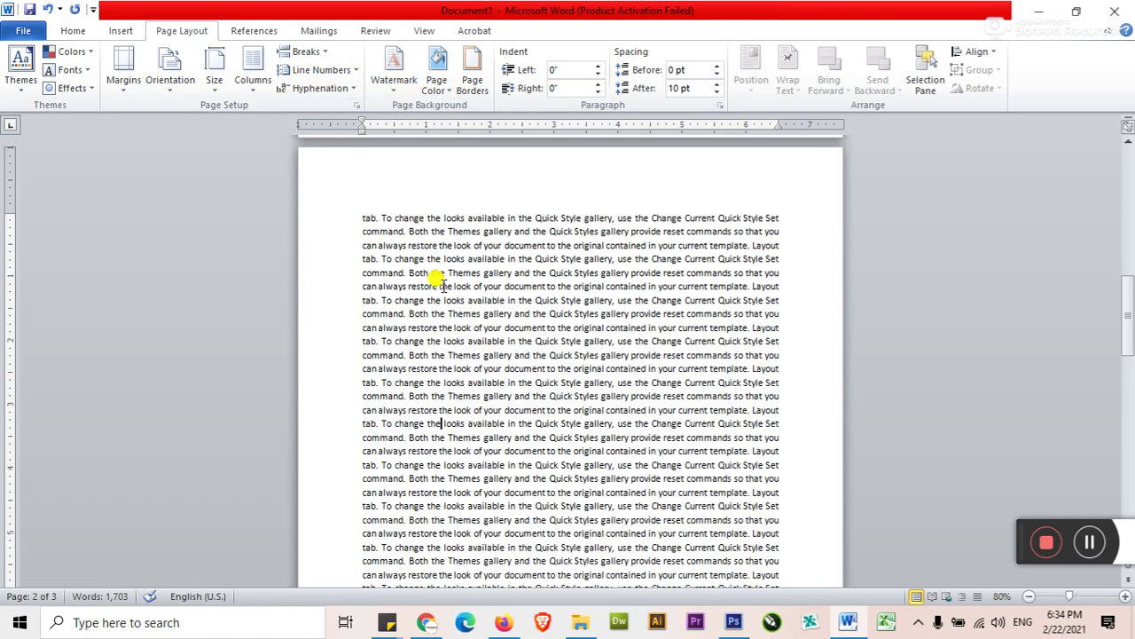
{"action": "scroll", "coordinate": [441, 282], "scroll_direction": "up", "scroll_amount": 5}
{"action": "scroll", "coordinate": [448, 291], "scroll_direction": "up", "scroll_amount": 5}
{"action": "scroll", "coordinate": [453, 295], "scroll_direction": "up", "scroll_amount": 1}
{"action": "left_click", "coordinate": [355, 213]}
{"action": "left_click", "coordinate": [331, 93]}
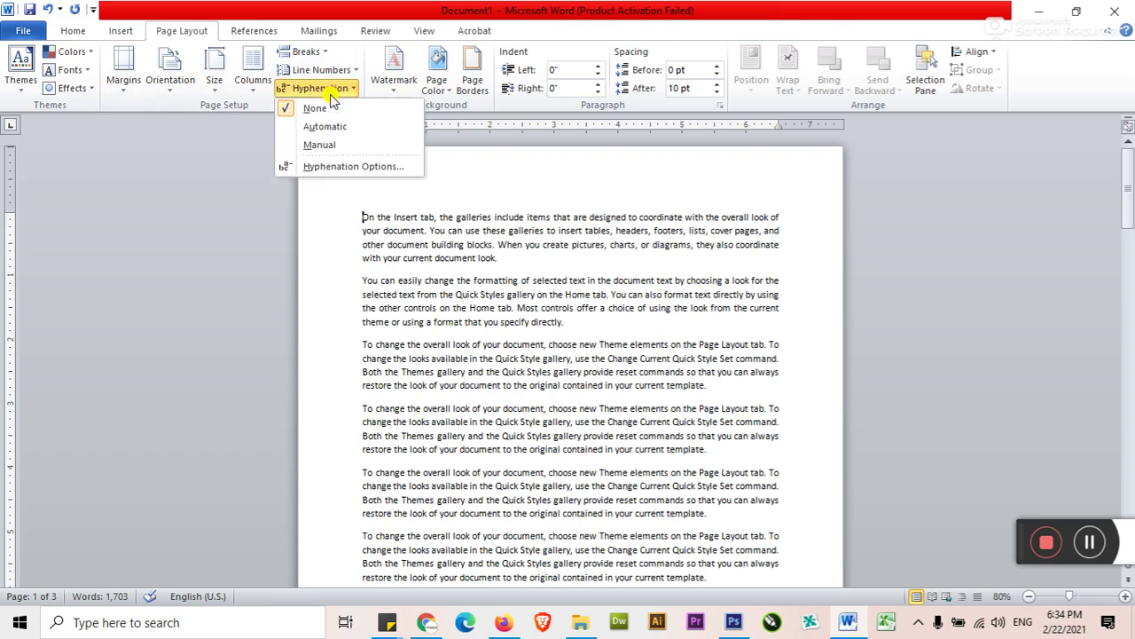
- Close the hyphenation choices and select the word 'coordinate' in the first paragraph
{"action": "left_click", "coordinate": [371, 247]}
{"action": "scroll", "coordinate": [377, 264], "scroll_direction": "up", "scroll_amount": 2}
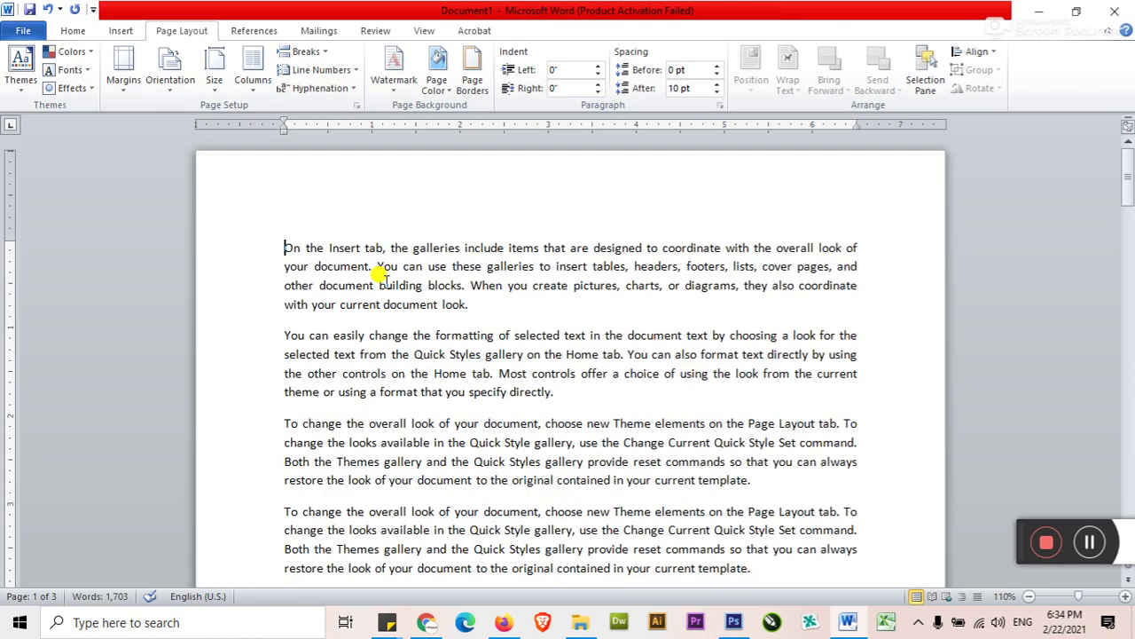
{"action": "scroll", "coordinate": [380, 204], "scroll_direction": "up", "scroll_amount": 2}
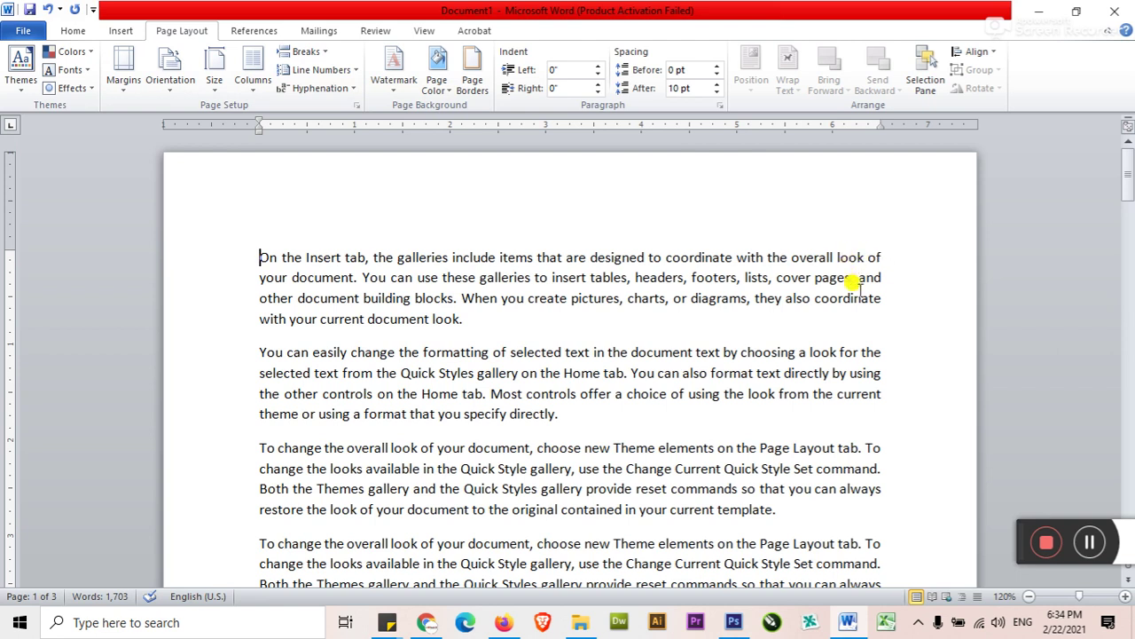
{"action": "left_click_drag", "start_coordinate": [814, 299], "coordinate": [881, 299]}
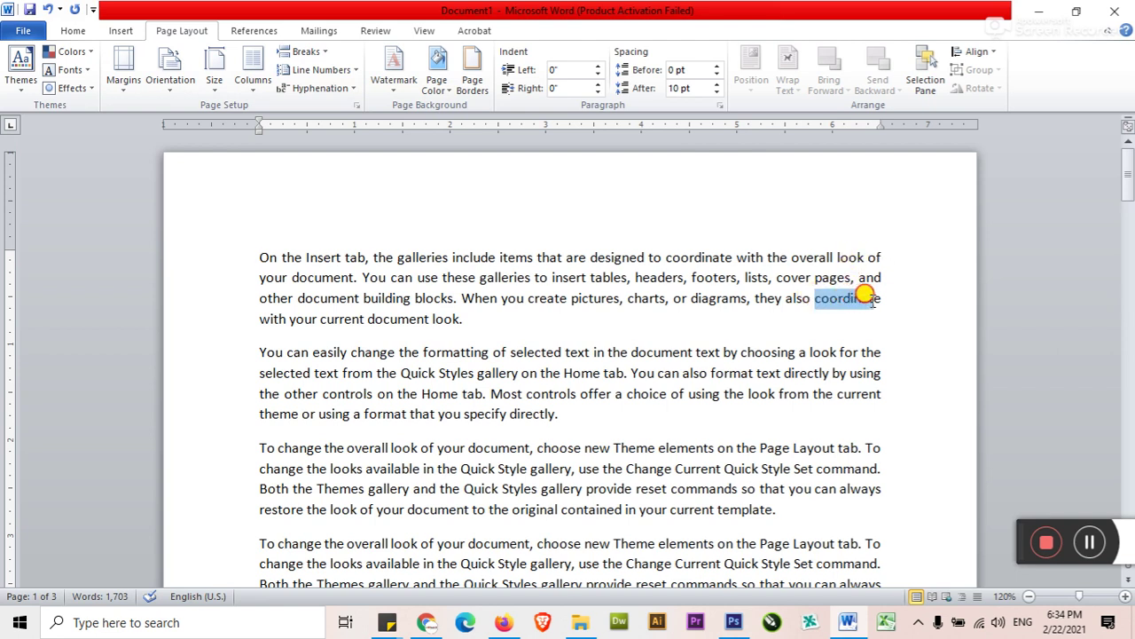
{"action": "left_click", "coordinate": [848, 308]}
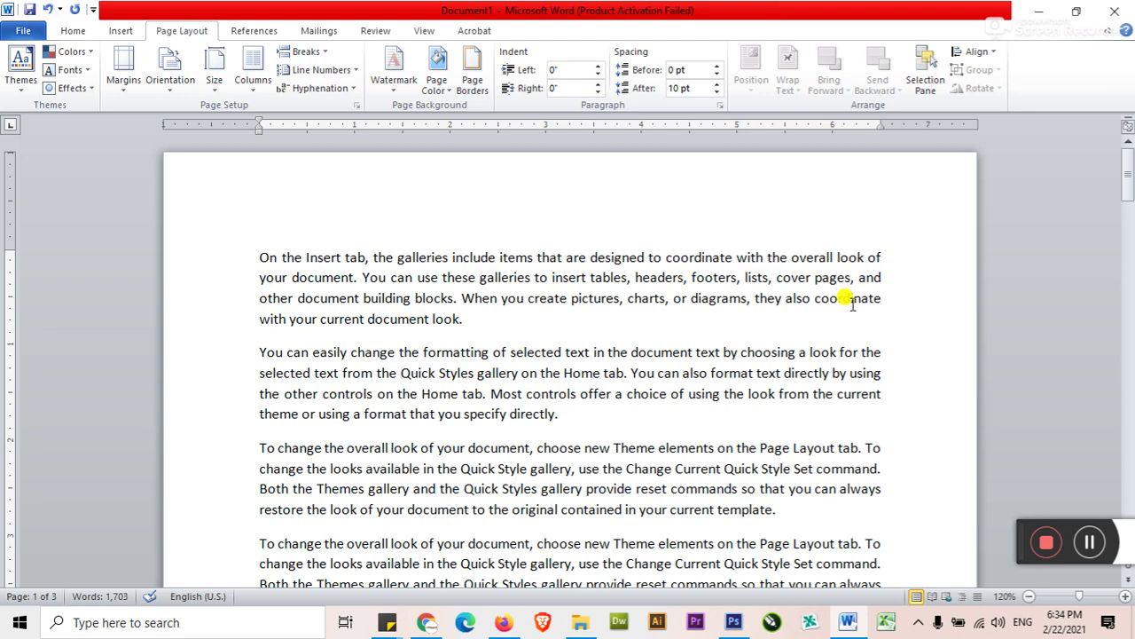
- Apply automatic hyphenation to all the text and grow it to 12 pt
{"action": "key", "text": "ctrl+a"}
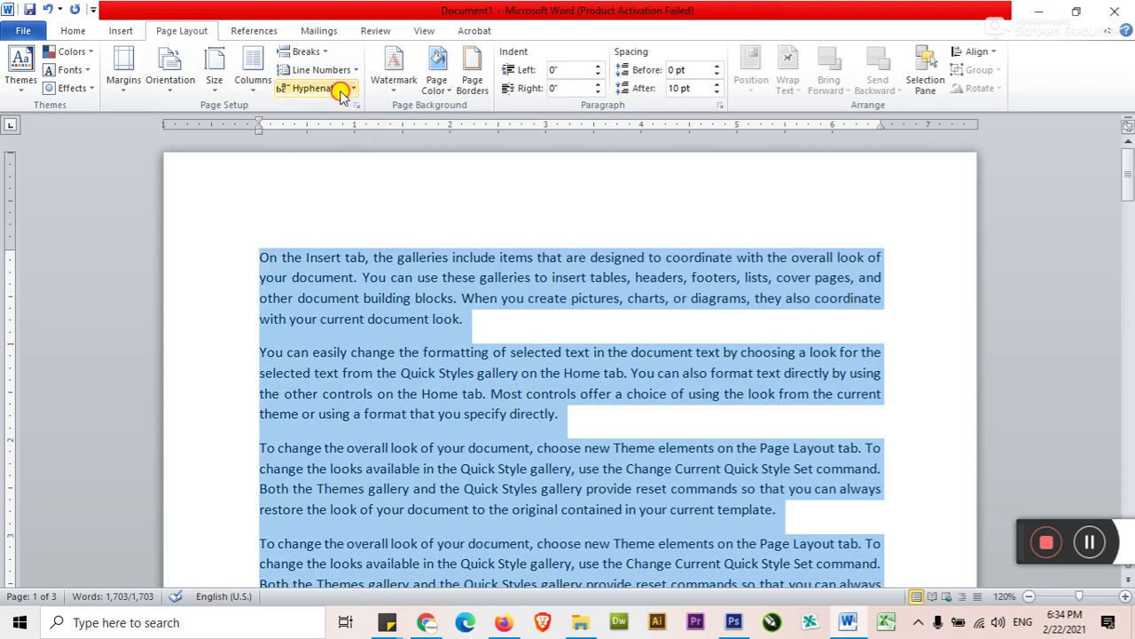
{"action": "left_click", "coordinate": [340, 88]}
{"action": "left_click", "coordinate": [338, 129]}
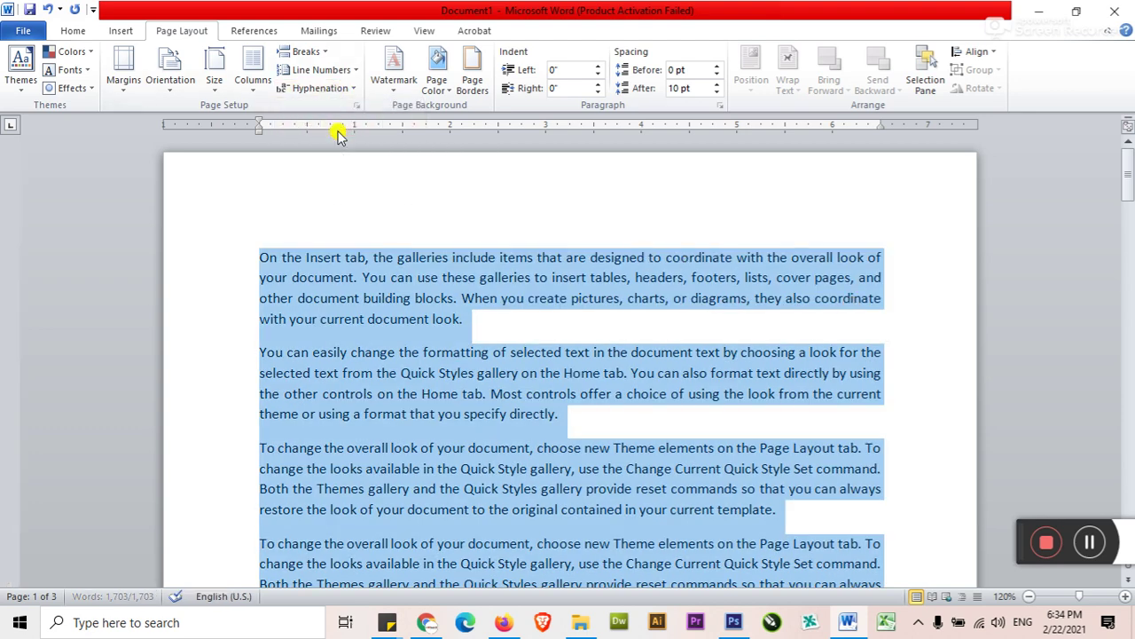
{"action": "left_click", "coordinate": [67, 32]}
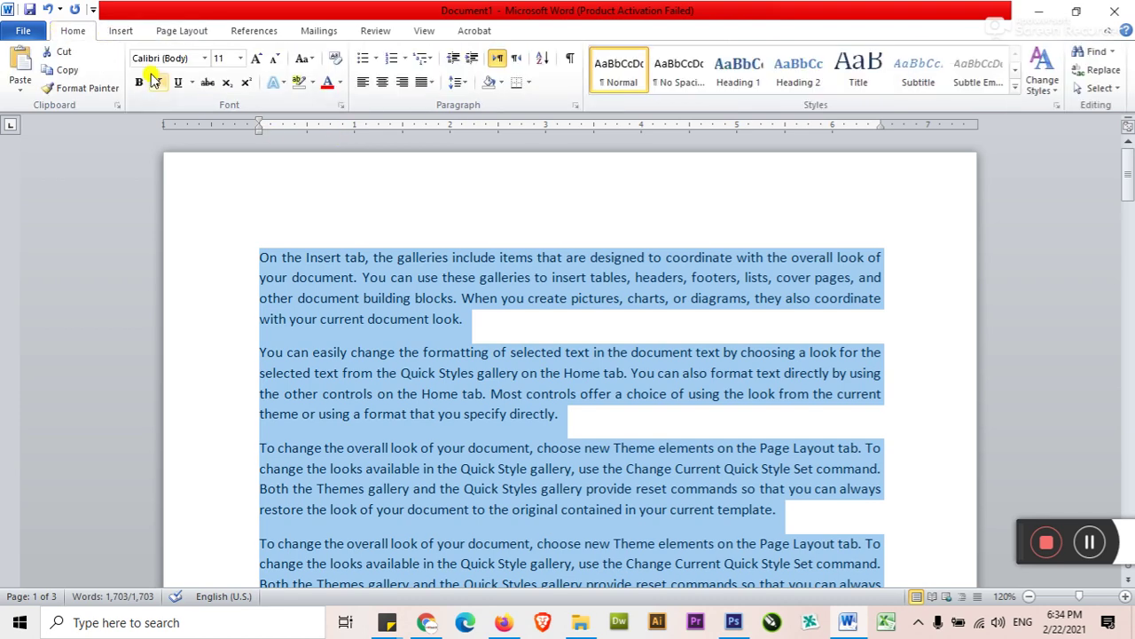
{"action": "left_click", "coordinate": [255, 60]}
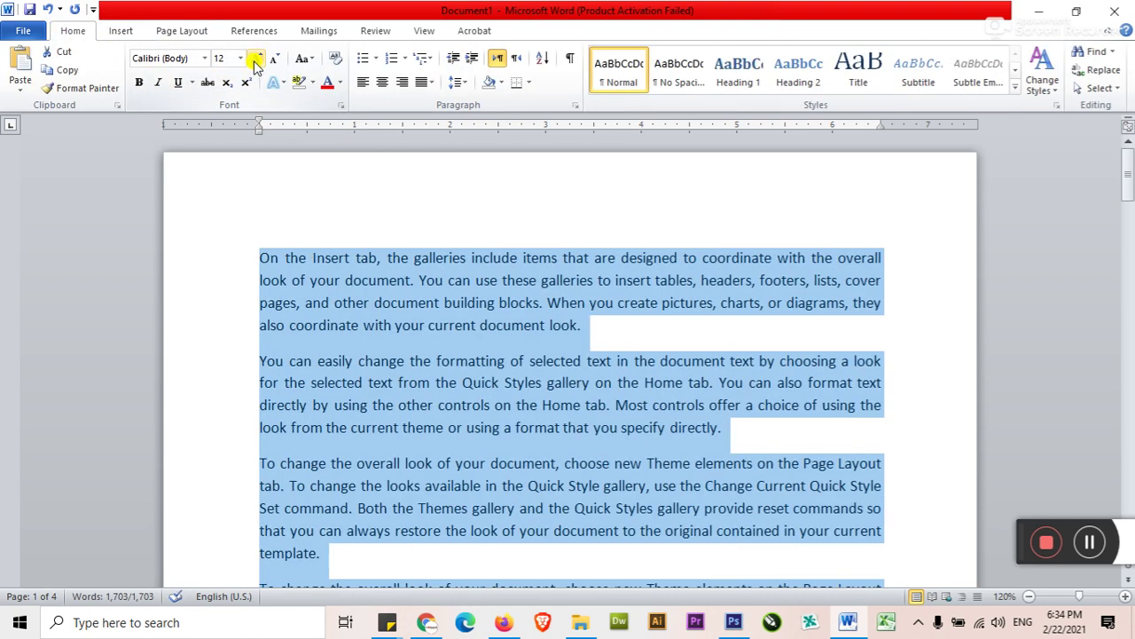
{"action": "left_click", "coordinate": [584, 414]}
- Enlarge all the text to 14 pt, filling five pages
{"action": "scroll", "coordinate": [585, 416], "scroll_direction": "down", "scroll_amount": 3}
{"action": "scroll", "coordinate": [585, 415], "scroll_direction": "down", "scroll_amount": 3}
{"action": "scroll", "coordinate": [588, 417], "scroll_direction": "down", "scroll_amount": 3}
{"action": "scroll", "coordinate": [588, 417], "scroll_direction": "down", "scroll_amount": 3}
{"action": "scroll", "coordinate": [588, 417], "scroll_direction": "down", "scroll_amount": 3}
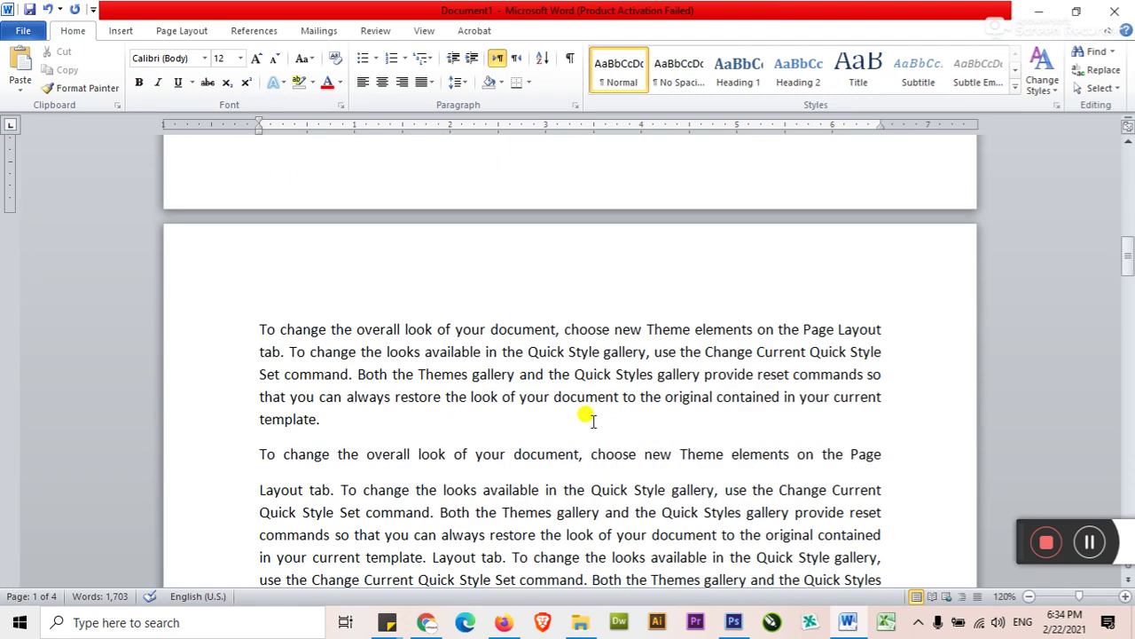
{"action": "key", "text": "ctrl+a"}
{"action": "left_click", "coordinate": [256, 59]}
{"action": "left_click", "coordinate": [760, 383]}
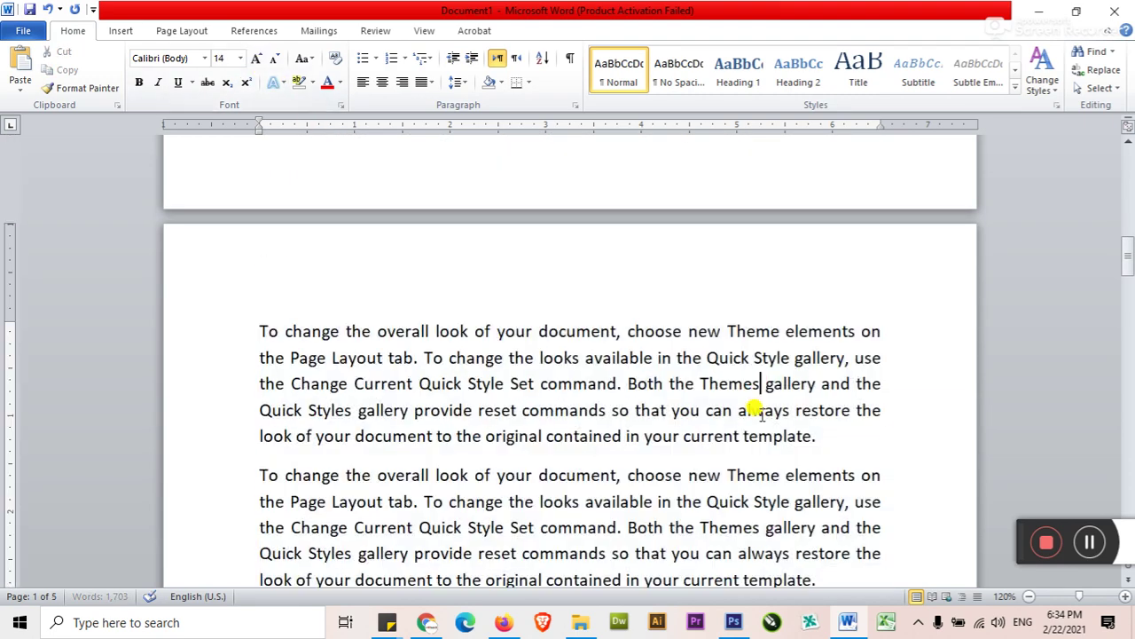
{"action": "scroll", "coordinate": [760, 413], "scroll_direction": "up", "scroll_amount": 10}
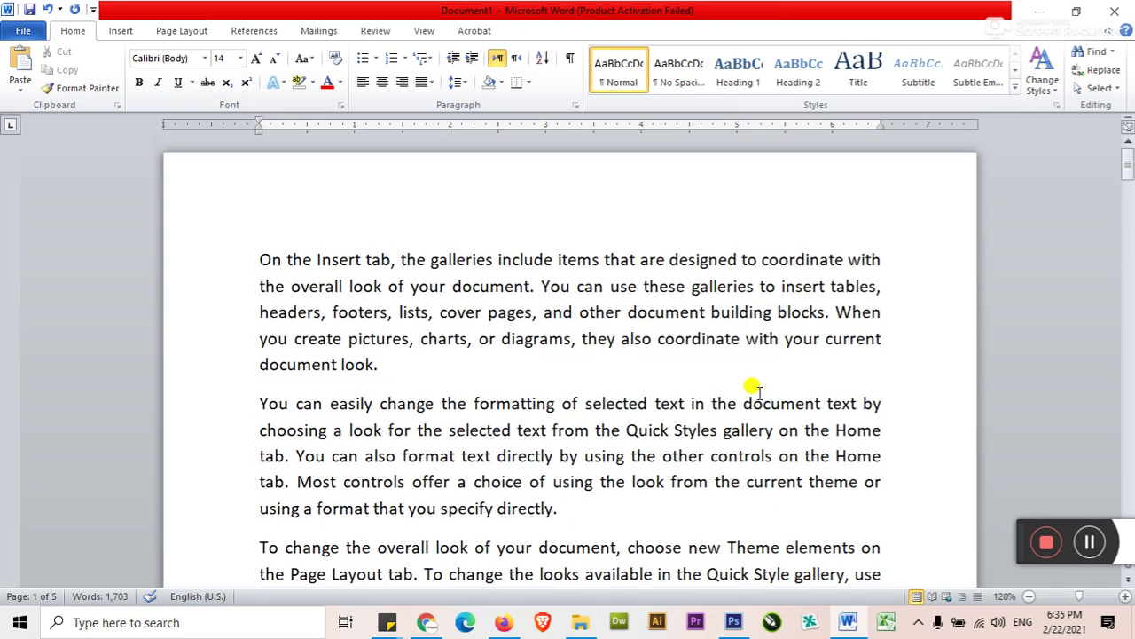
{"action": "key", "text": "ctrl+a"}
{"action": "left_click", "coordinate": [179, 32]}
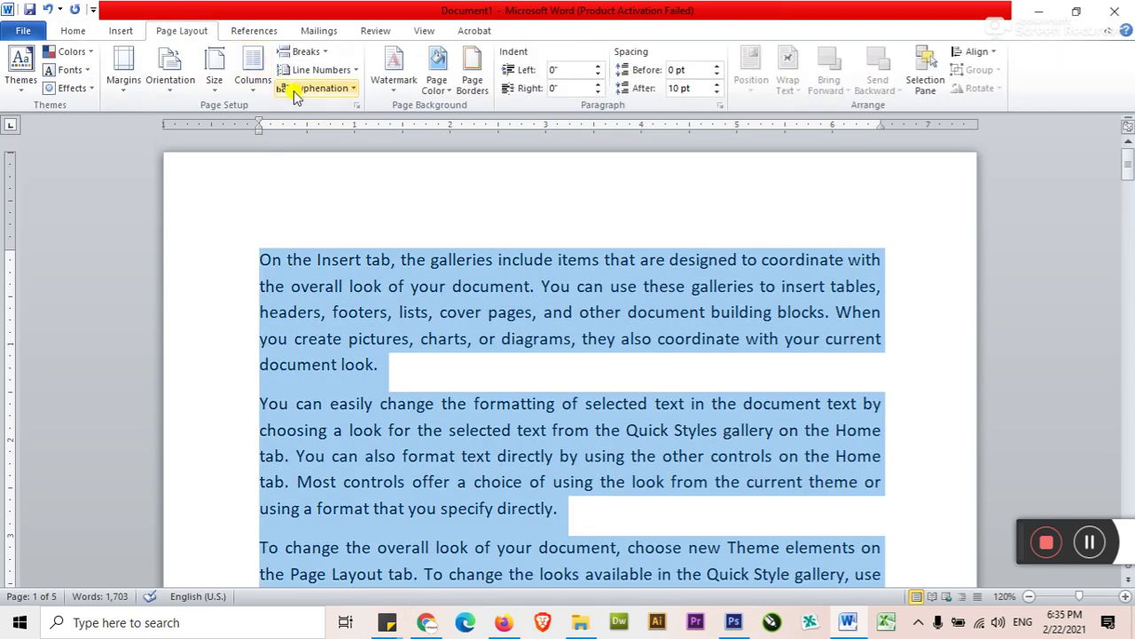
- Turn on automatic hyphenation for all the selected text
{"action": "left_click", "coordinate": [334, 88]}
{"action": "left_click", "coordinate": [336, 127]}
{"action": "left_click", "coordinate": [326, 89]}
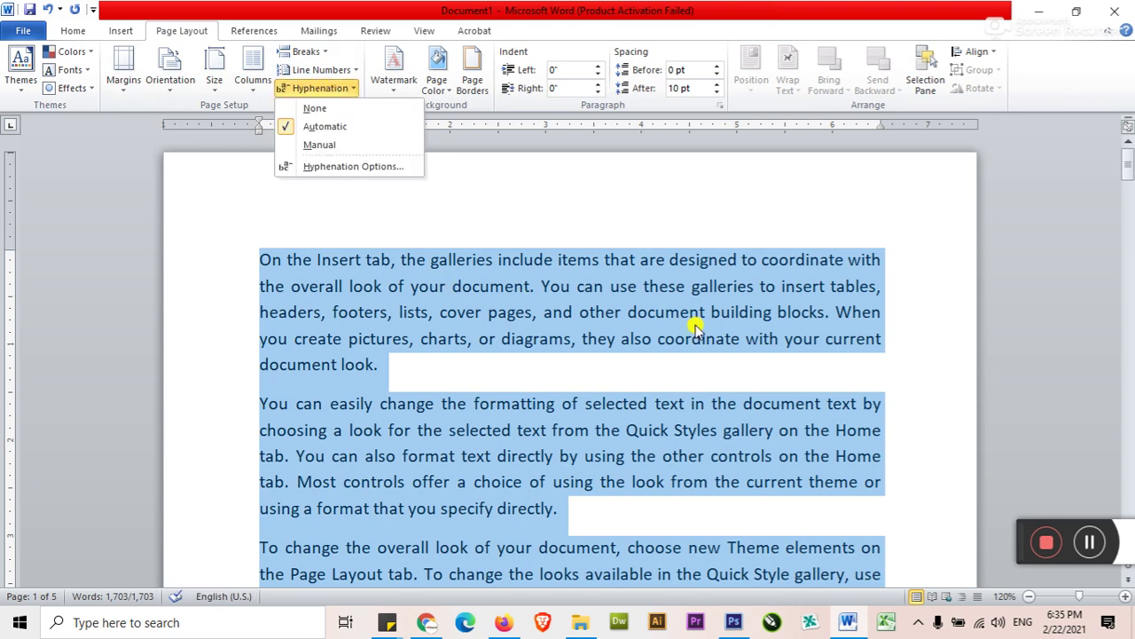
{"action": "key", "text": "Escape"}
- Shrink the selected text two sizes with Ctrl+Shift+< and review the pages
{"action": "key", "text": "ctrl+shift+comma"}
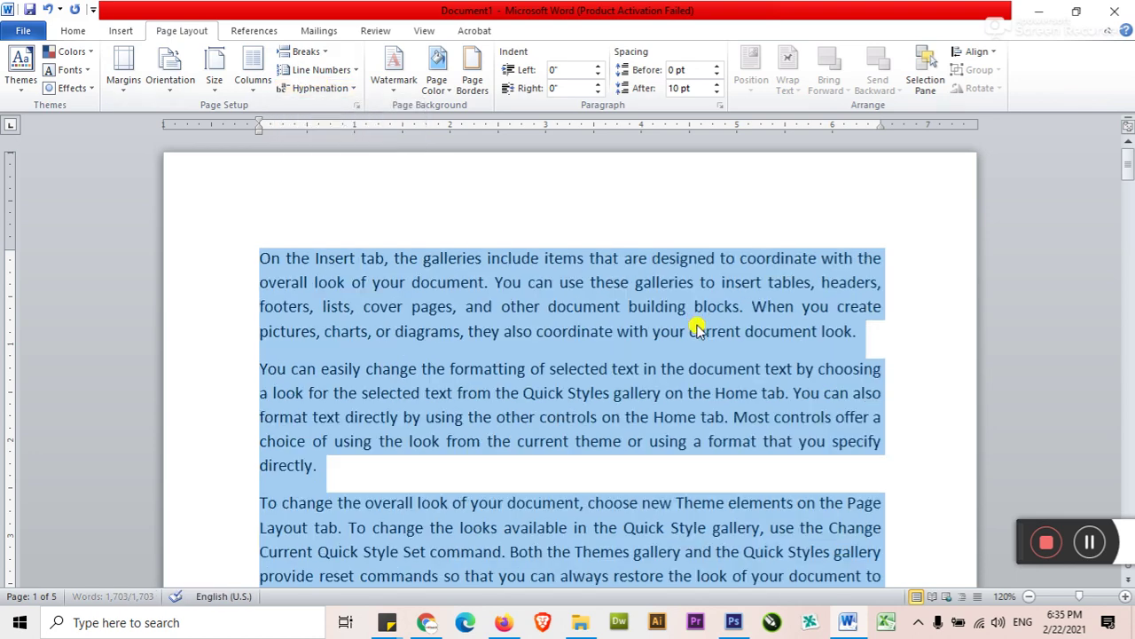
{"action": "key", "text": "ctrl+shift+comma"}
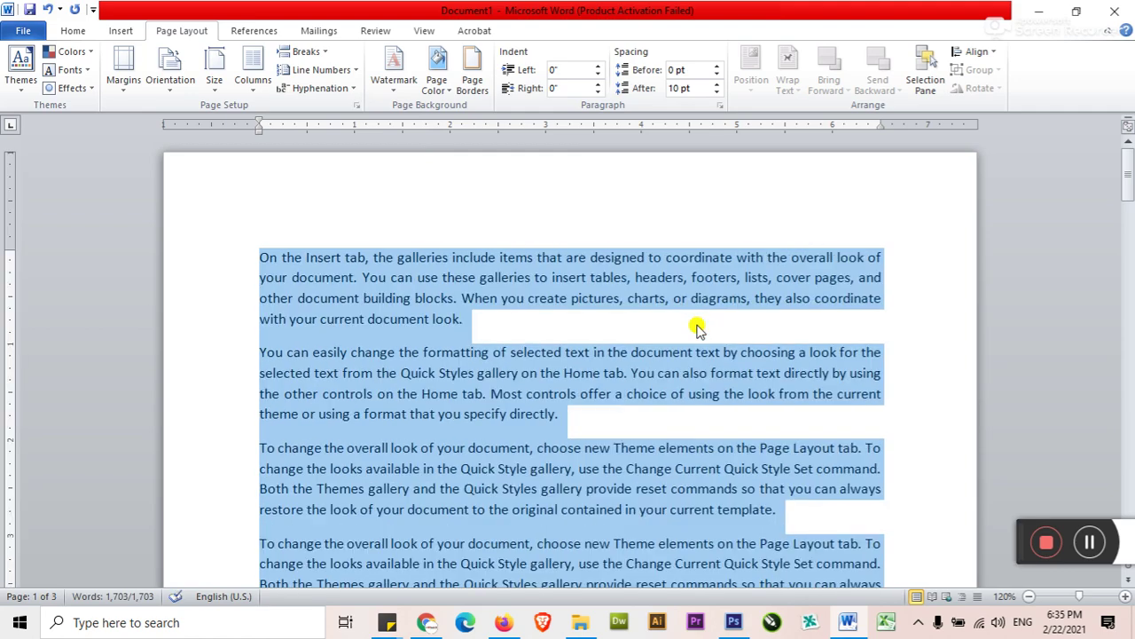
{"action": "scroll", "coordinate": [696, 330], "scroll_direction": "down", "scroll_amount": 2, "text": "ctrl"}
{"action": "scroll", "coordinate": [697, 330], "scroll_direction": "down", "scroll_amount": 2}
{"action": "scroll", "coordinate": [697, 330], "scroll_direction": "down", "scroll_amount": 2}
{"action": "scroll", "coordinate": [697, 330], "scroll_direction": "down", "scroll_amount": 2}
{"action": "scroll", "coordinate": [694, 330], "scroll_direction": "down", "scroll_amount": 3}
{"action": "scroll", "coordinate": [693, 330], "scroll_direction": "down", "scroll_amount": 3}
{"action": "scroll", "coordinate": [694, 330], "scroll_direction": "down", "scroll_amount": 3}
{"action": "scroll", "coordinate": [693, 328], "scroll_direction": "down", "scroll_amount": 3}
{"action": "scroll", "coordinate": [694, 326], "scroll_direction": "down", "scroll_amount": 3}
{"action": "scroll", "coordinate": [694, 326], "scroll_direction": "down", "scroll_amount": 3}
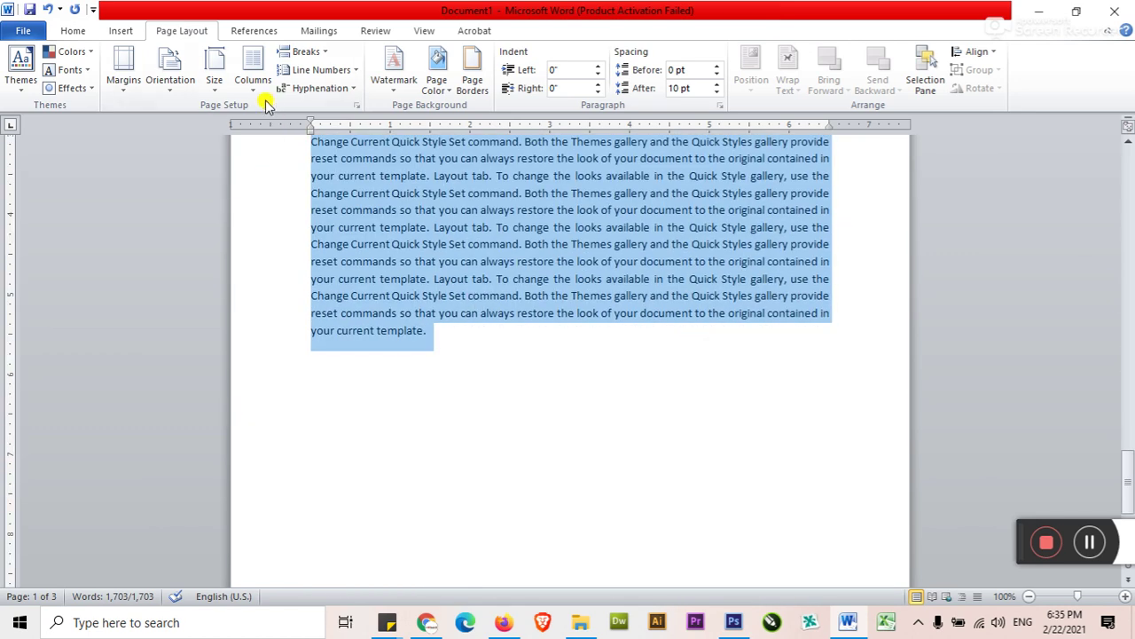
- Grow the selected text three sizes with Grow Font, up to 20 pt
{"action": "left_click", "coordinate": [353, 90]}
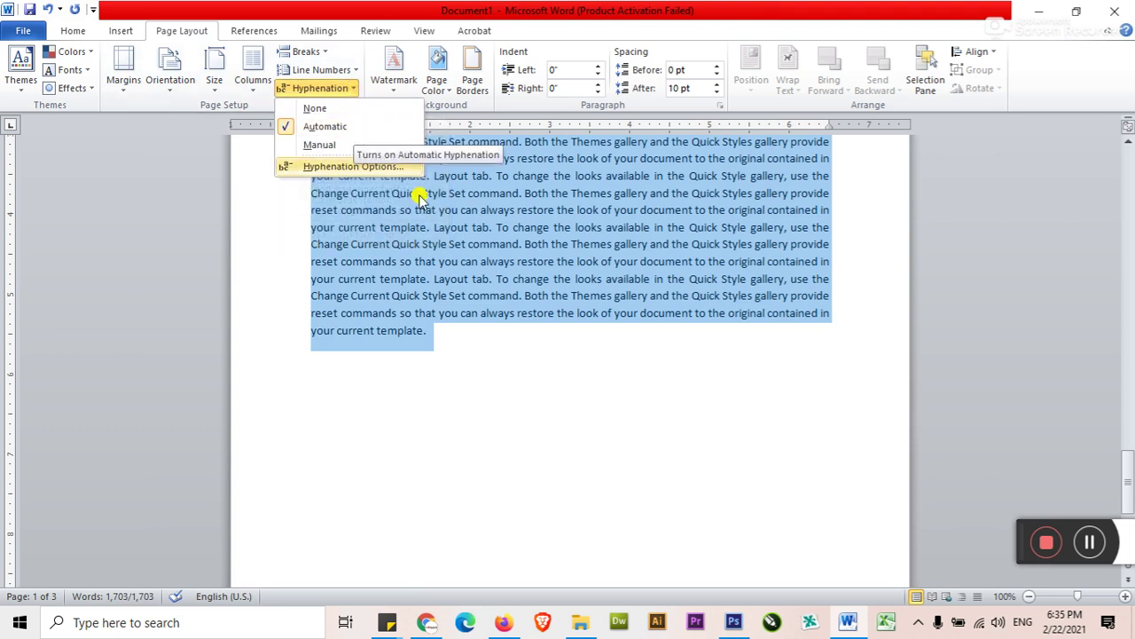
{"action": "left_click", "coordinate": [457, 222]}
{"action": "left_click", "coordinate": [326, 89]}
{"action": "left_click", "coordinate": [73, 30]}
{"action": "left_click", "coordinate": [255, 58]}
{"action": "left_click", "coordinate": [255, 58]}
{"action": "left_click", "coordinate": [255, 59]}
{"action": "left_click", "coordinate": [255, 59]}
{"action": "left_click", "coordinate": [254, 58]}
- Insert a trial hyphen and line break inside 'document', then undo it
{"action": "scroll", "coordinate": [715, 426], "scroll_direction": "up", "scroll_amount": 5}
{"action": "scroll", "coordinate": [717, 426], "scroll_direction": "up", "scroll_amount": 3}
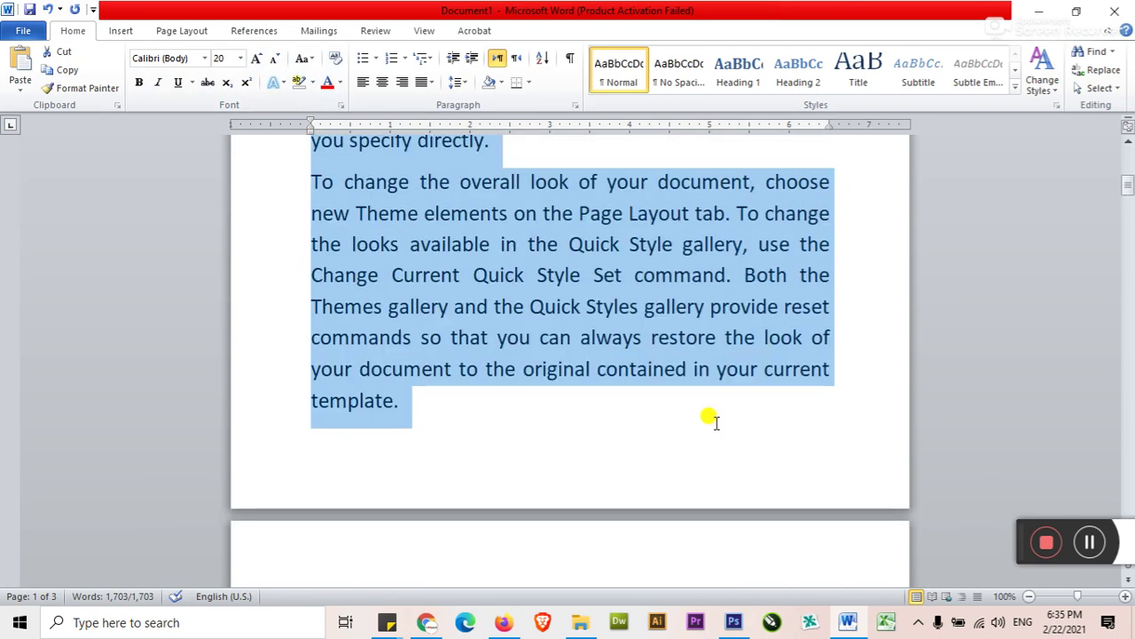
{"action": "scroll", "coordinate": [717, 426], "scroll_direction": "up", "scroll_amount": 4}
{"action": "scroll", "coordinate": [717, 426], "scroll_direction": "up", "scroll_amount": 2}
{"action": "left_click", "coordinate": [748, 401]}
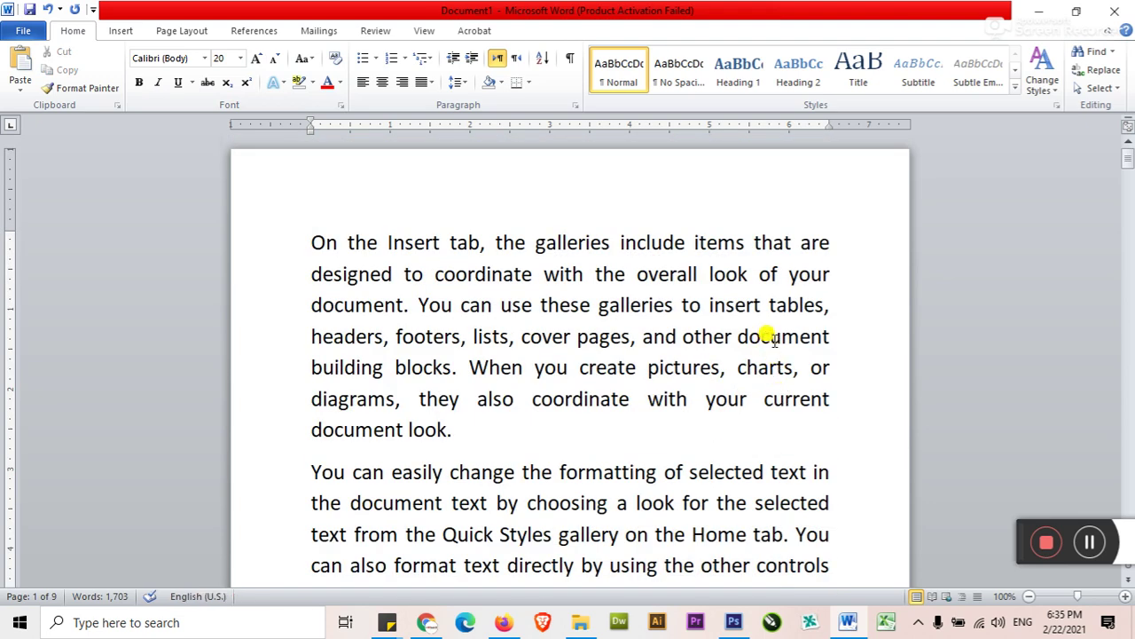
{"action": "type", "text": "-"}
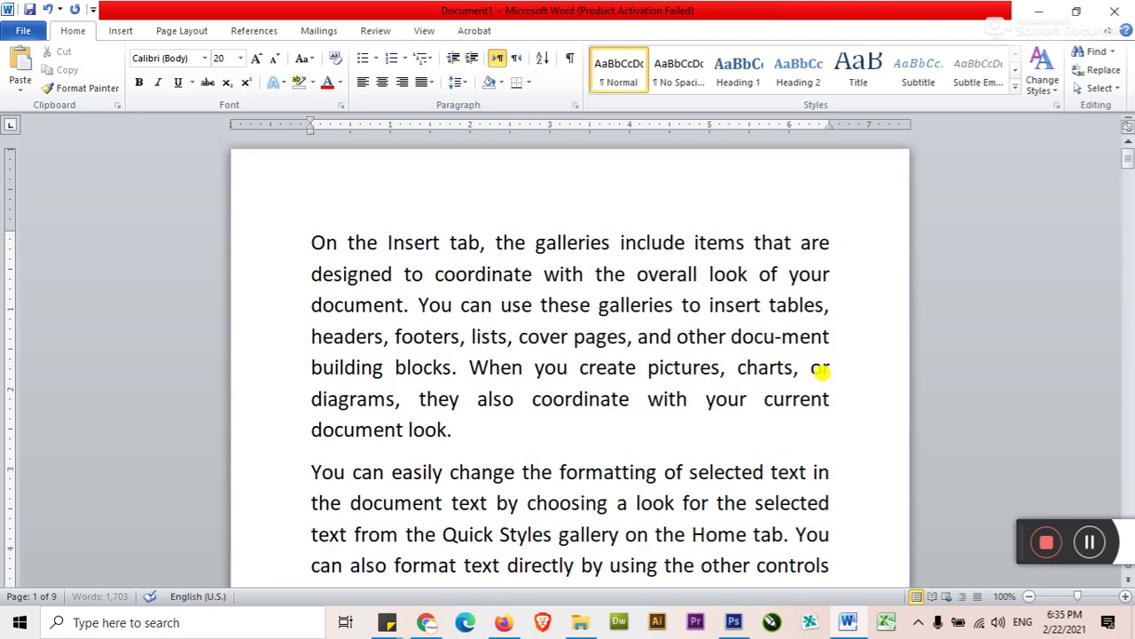
{"action": "key", "text": "Return"}
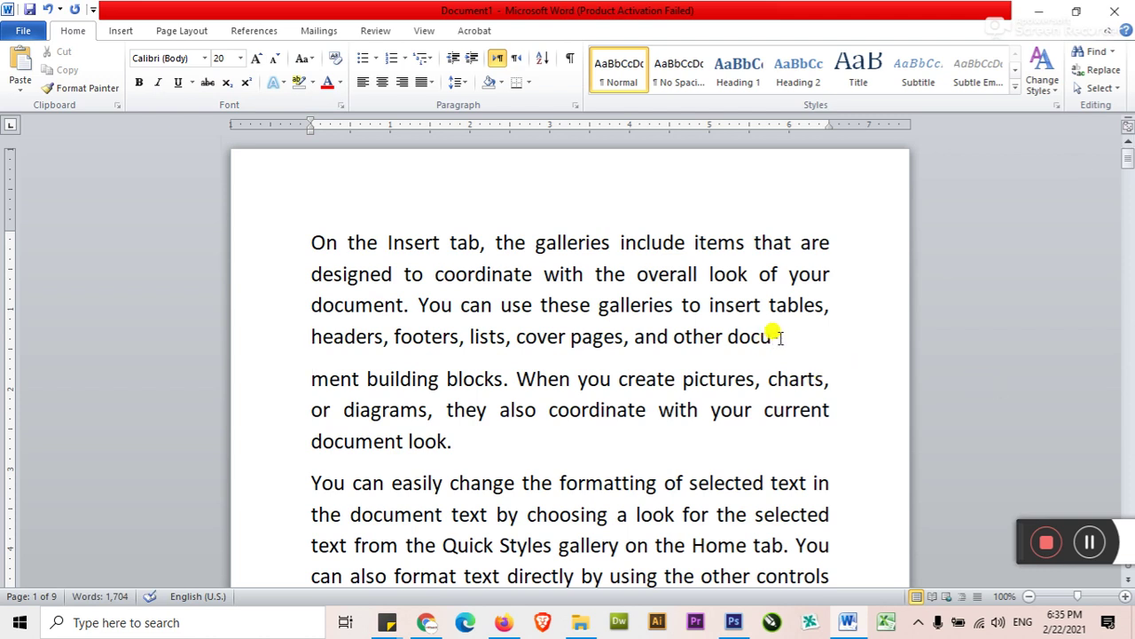
{"action": "key", "text": "ctrl+z"}
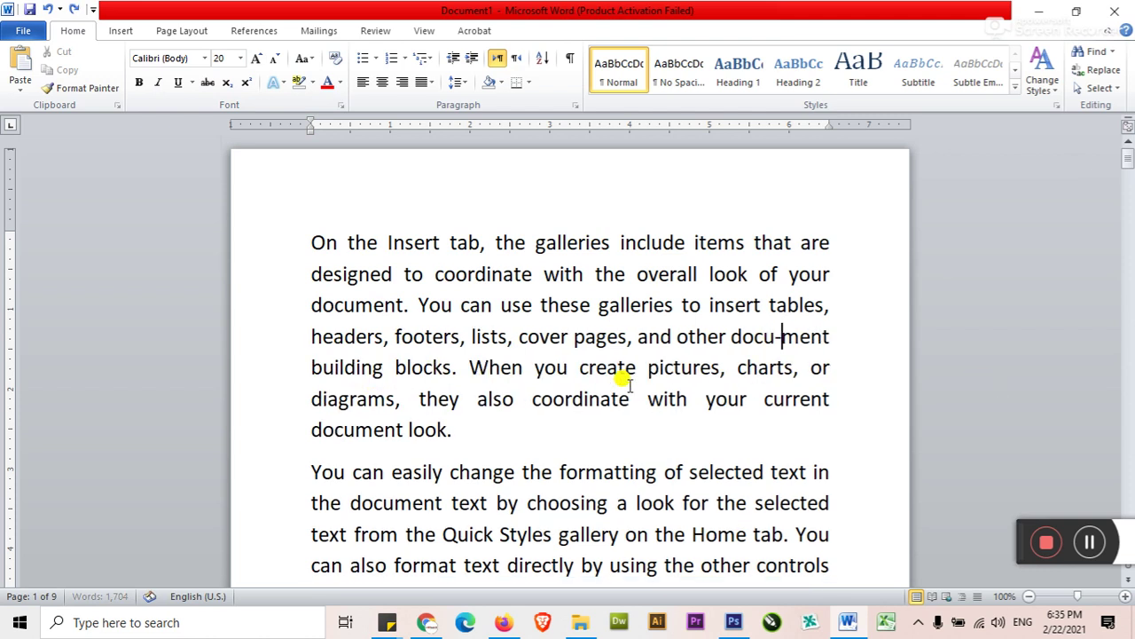
- Shrink all the text back down to 14 pt
{"action": "key", "text": "ctrl+z"}
{"action": "key", "text": "ctrl+shift+comma"}
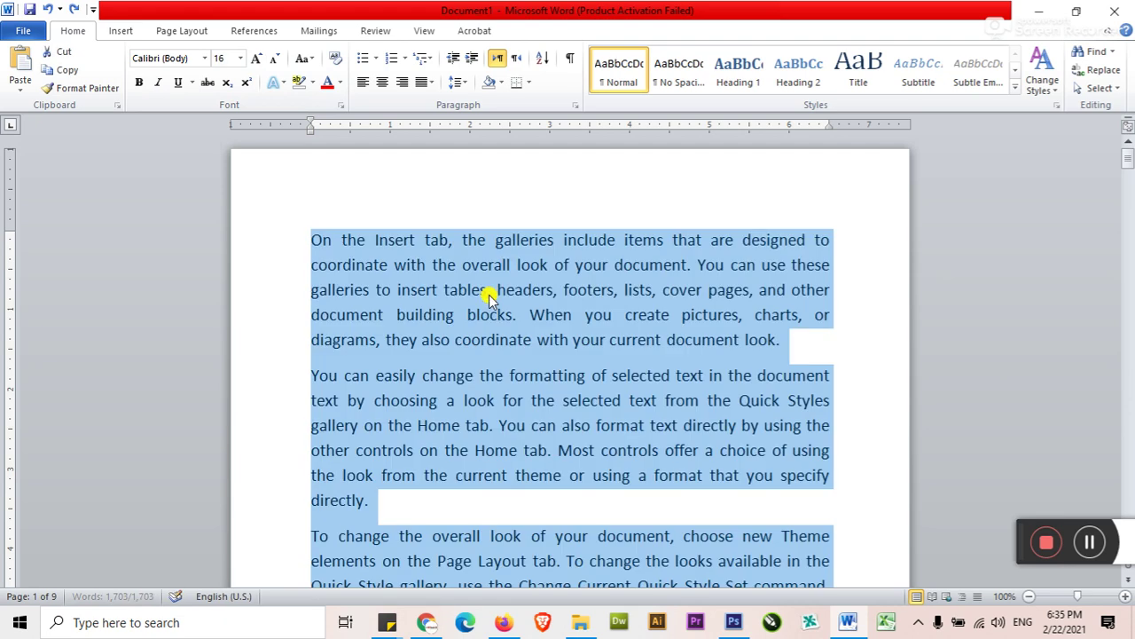
{"action": "key", "text": "ctrl+shift+comma"}
{"action": "left_click", "coordinate": [177, 32]}
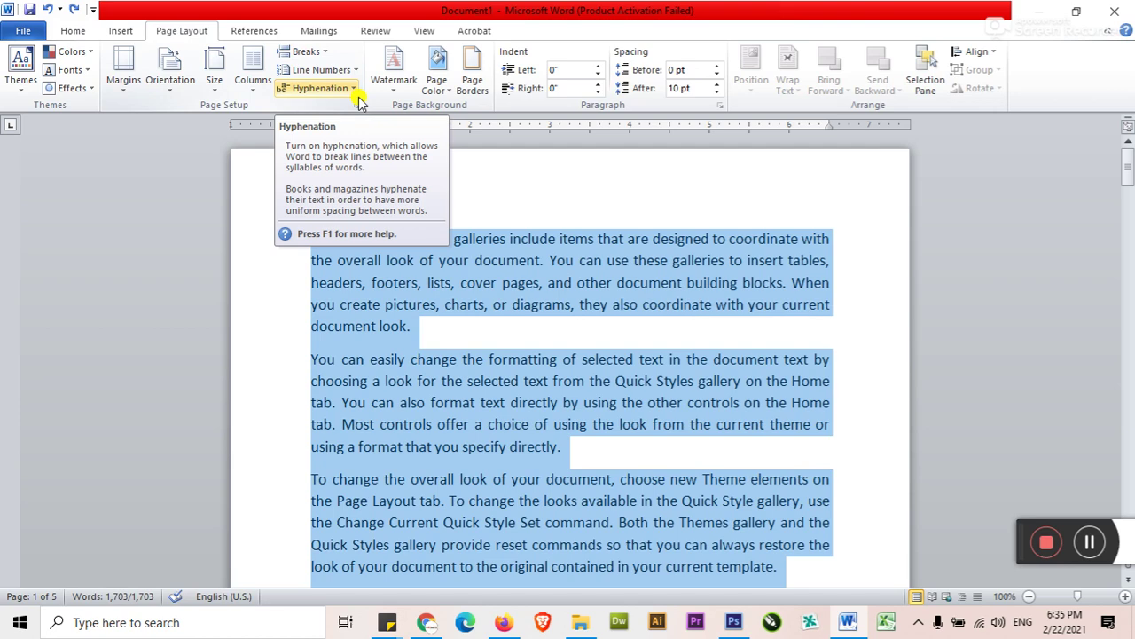
{"action": "left_click", "coordinate": [319, 241]}
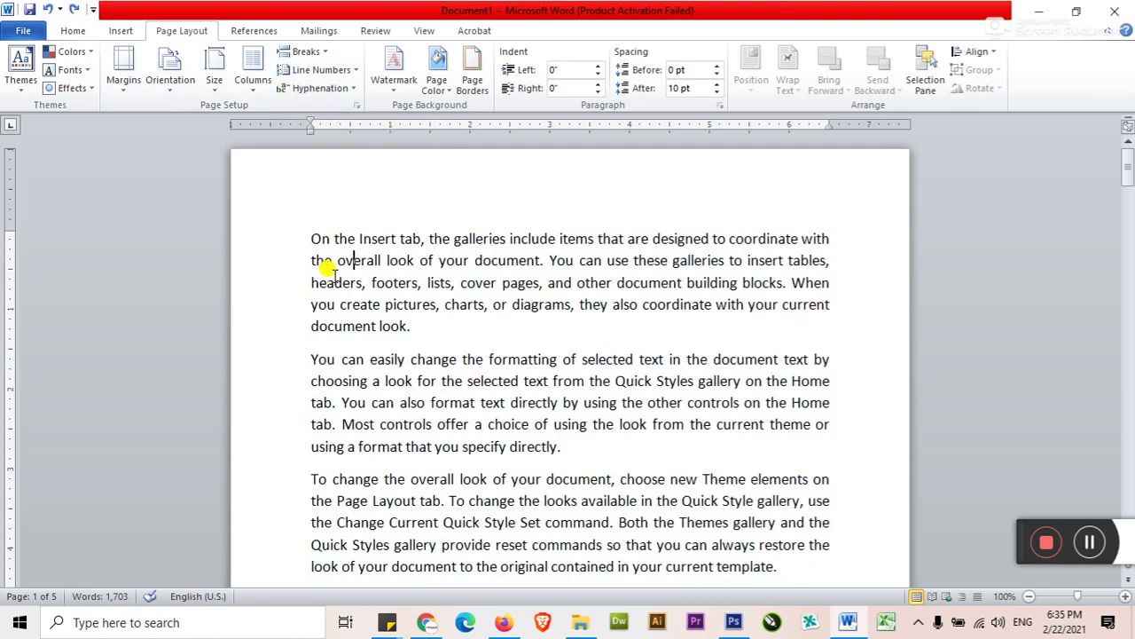